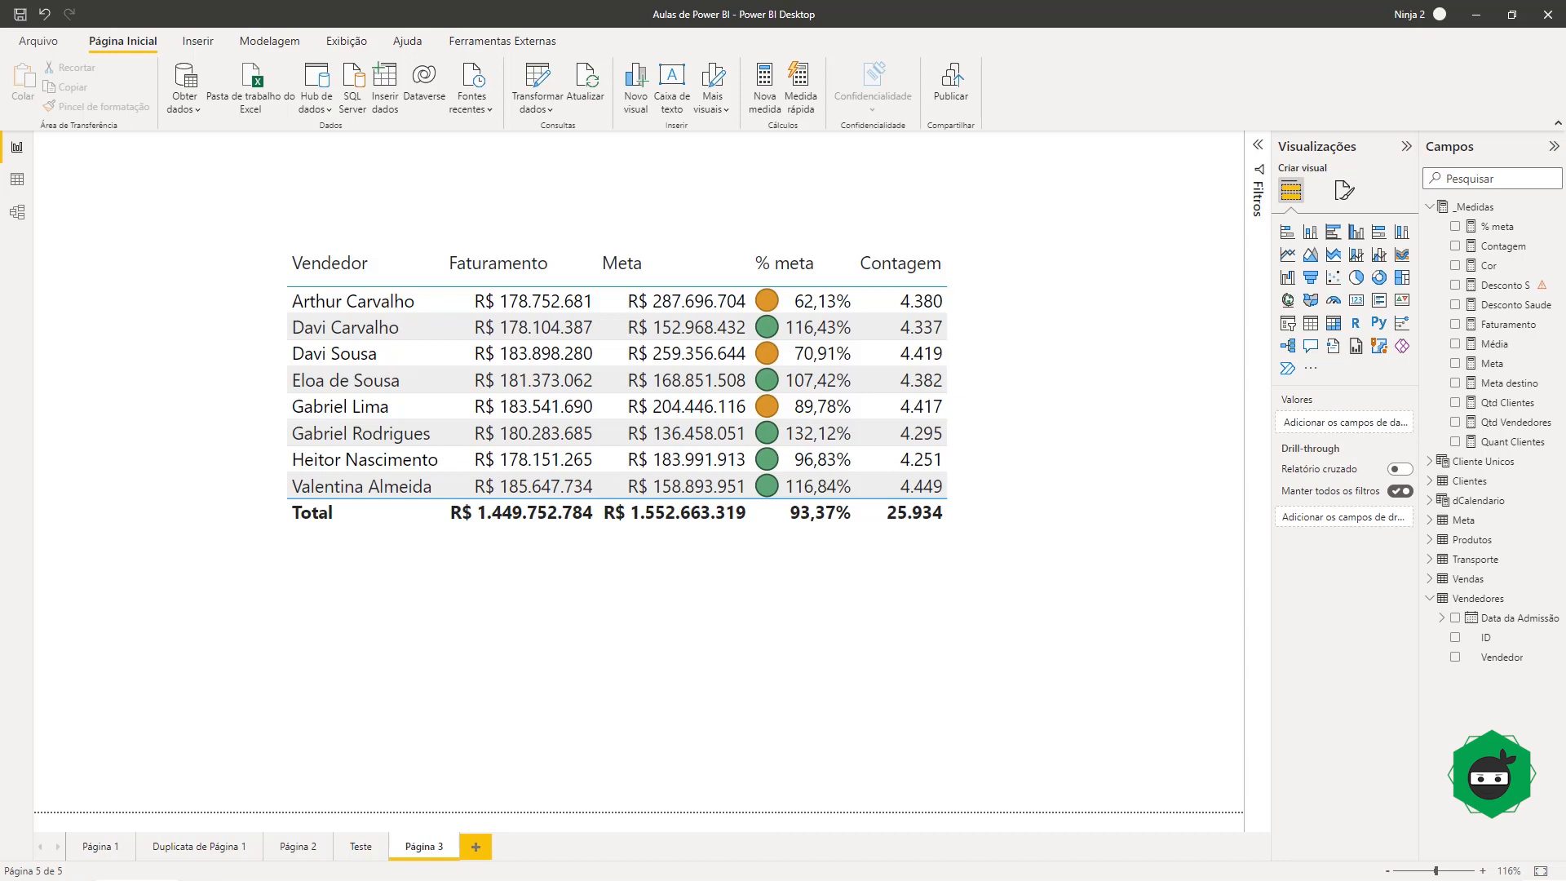
# - Delete the existing seller table from Página 3 and collapse the expanded groups in the fields list
pyautogui.click(417, 551)
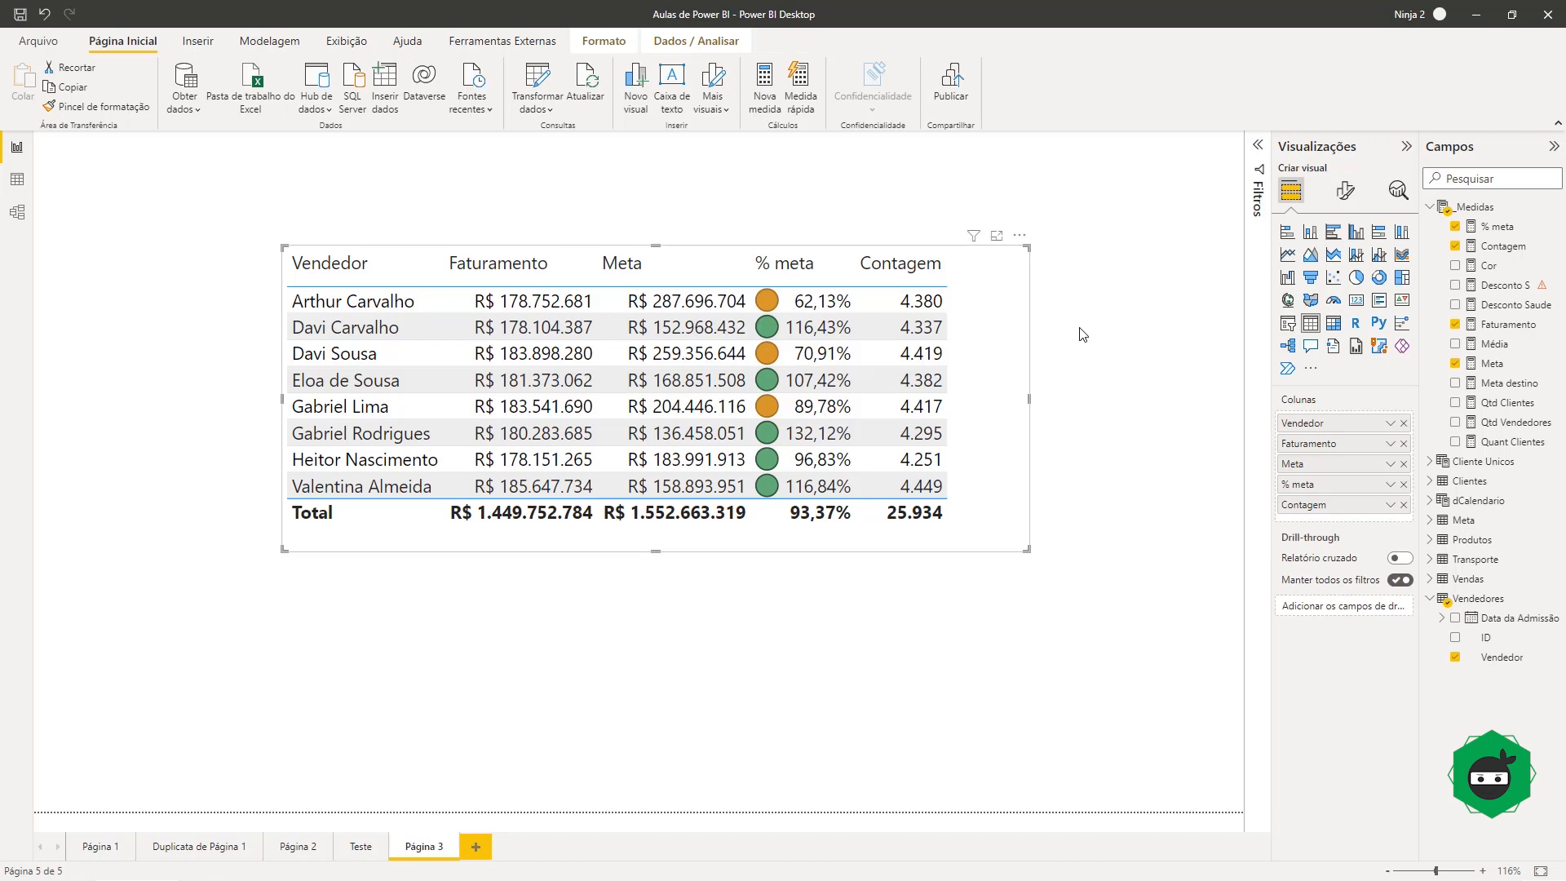
pyautogui.press('Delete')
pyautogui.click(1554, 147)
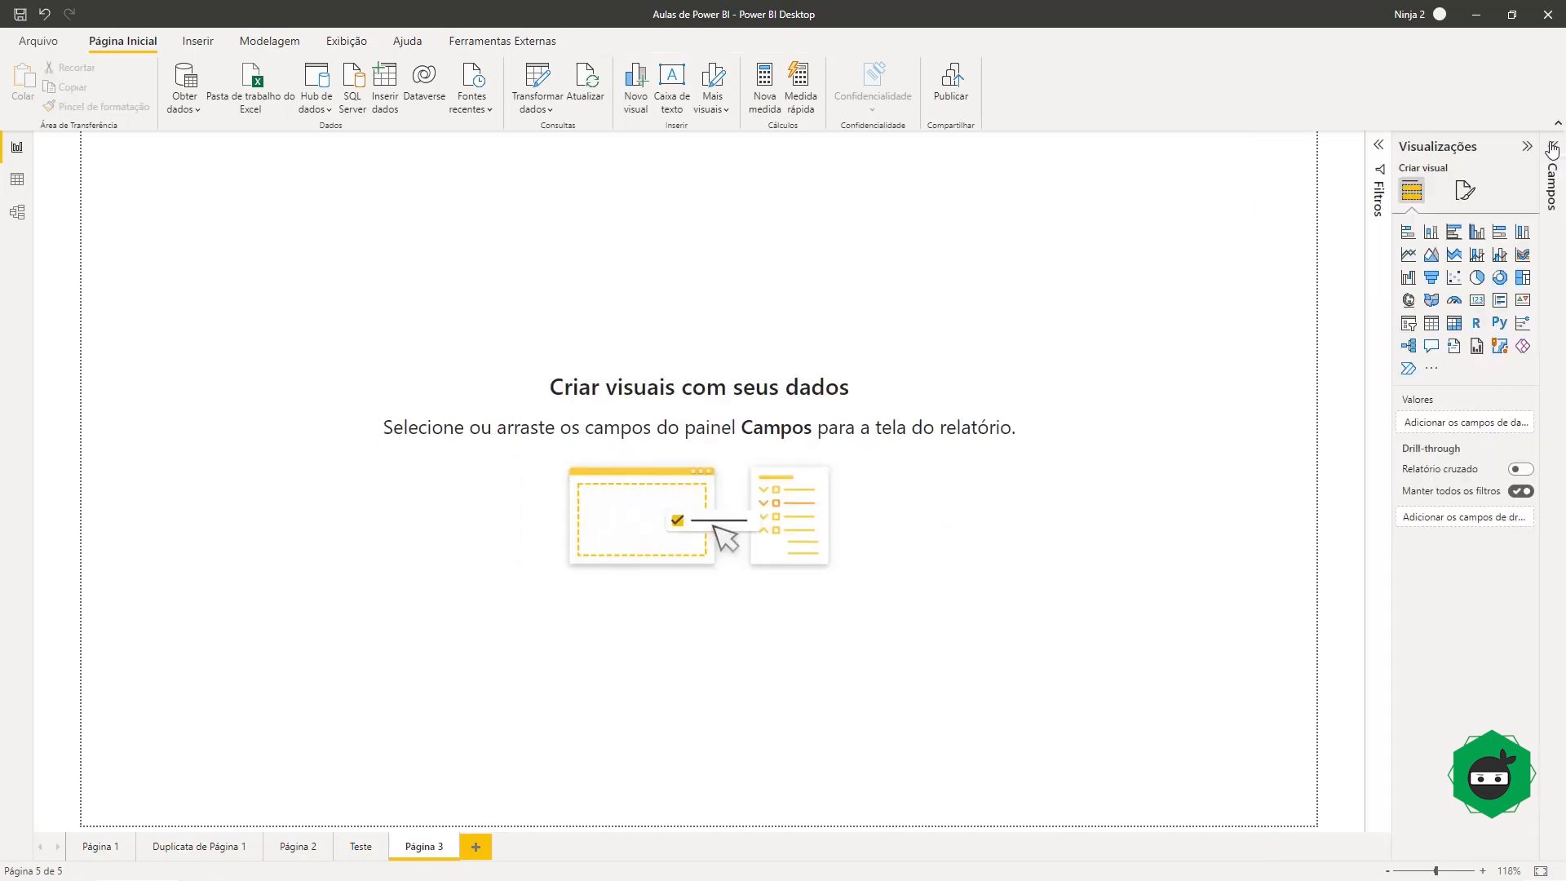
pyautogui.click(1553, 146)
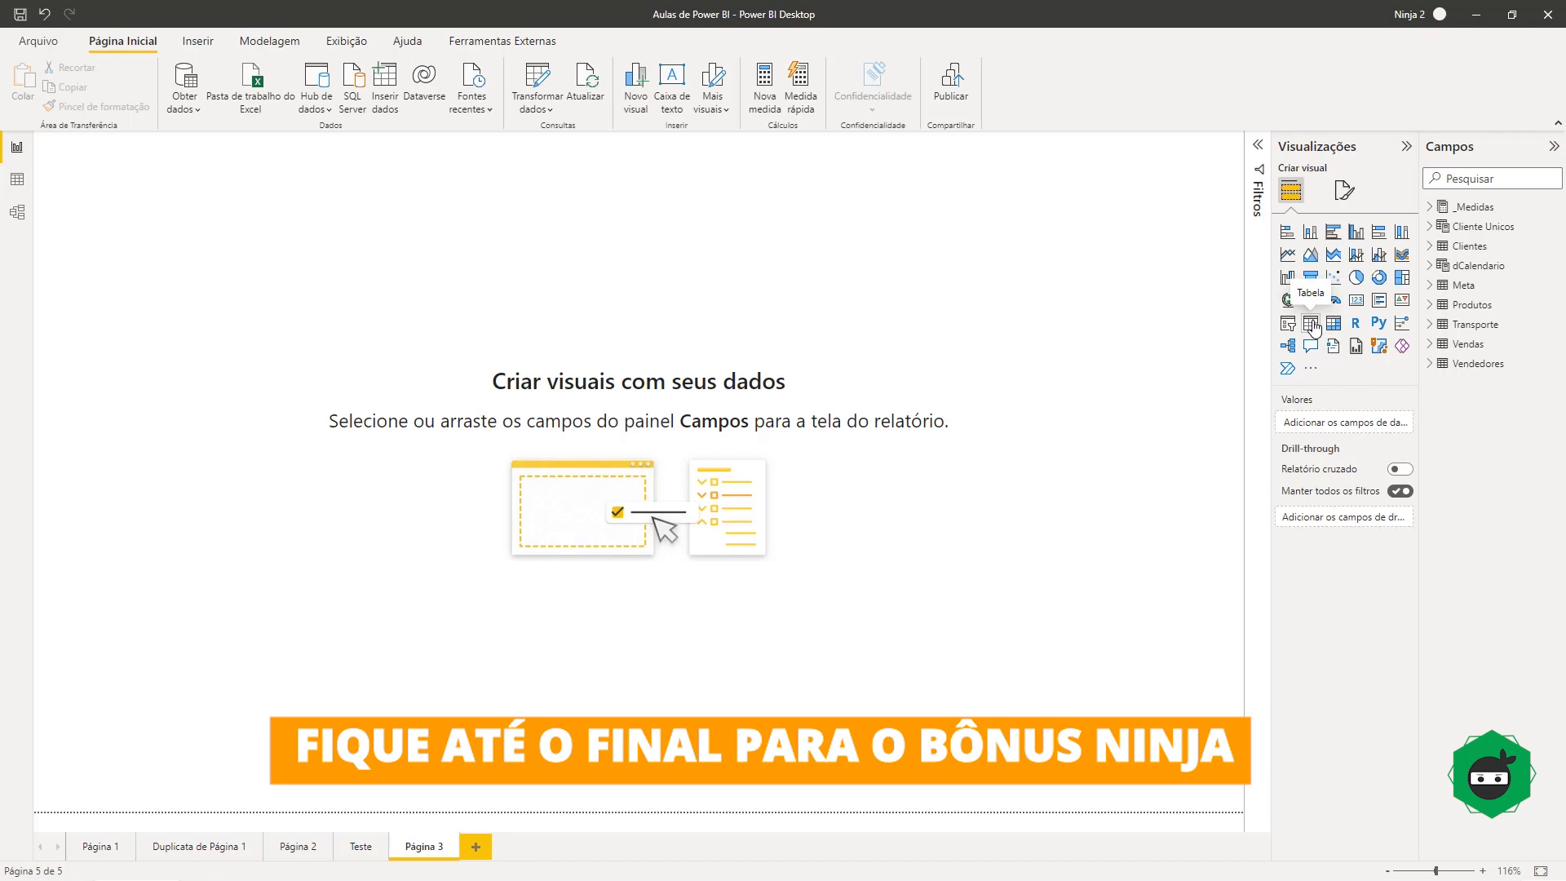
# - Insert a table visual with the Vendedor field from Vendedores, reposition it on the page and widen it
pyautogui.click(1312, 326)
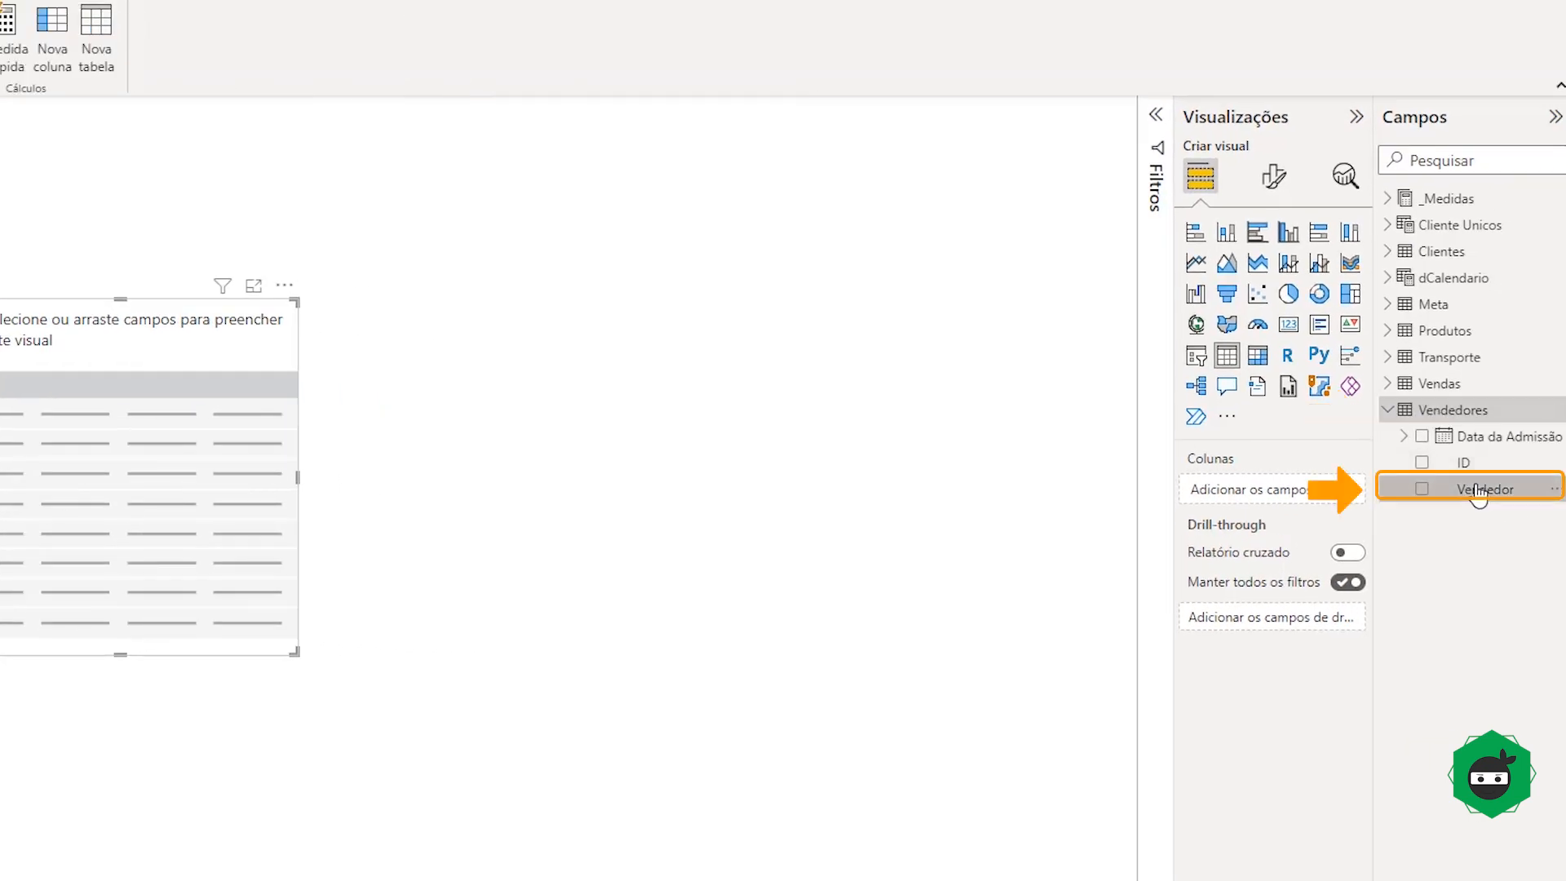
pyautogui.moveTo(1478, 493); pyautogui.dragTo(134, 481)
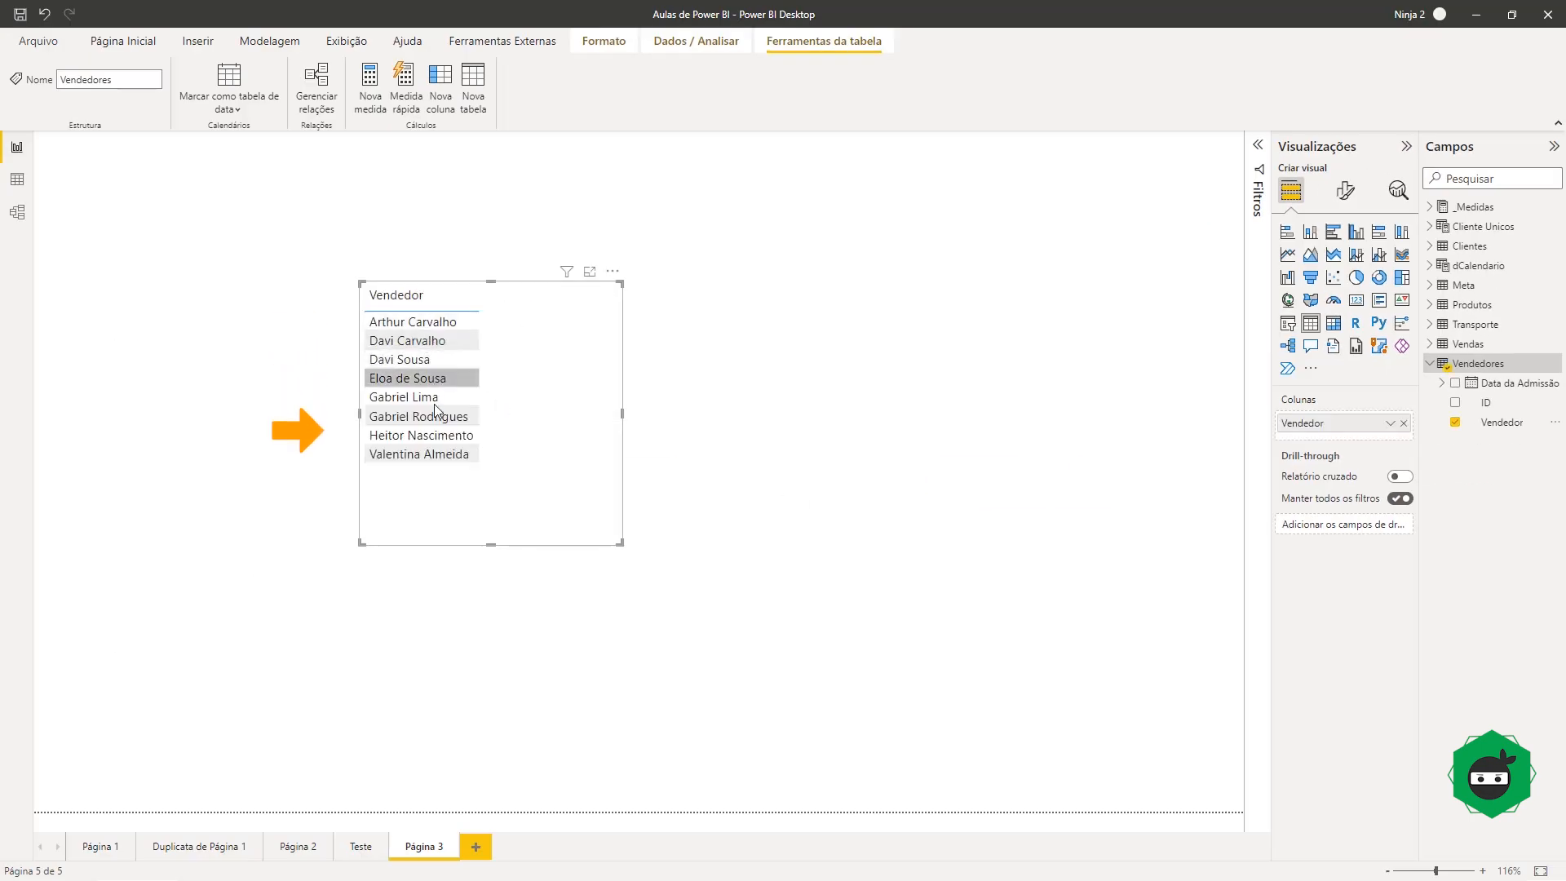
pyautogui.moveTo(541, 444); pyautogui.dragTo(475, 424)
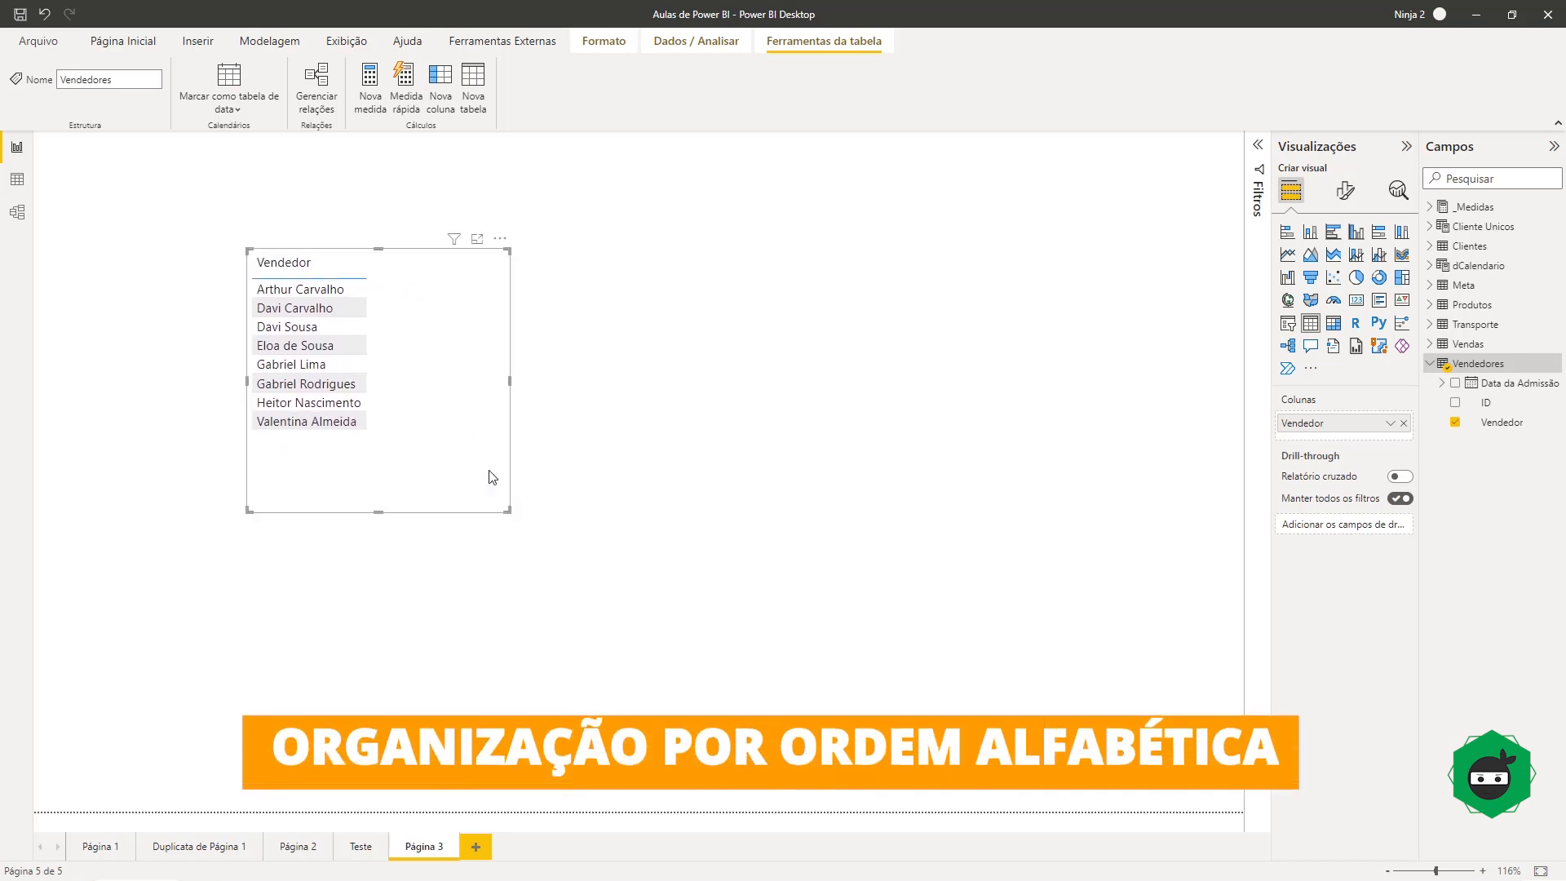
pyautogui.moveTo(514, 510); pyautogui.dragTo(837, 532)
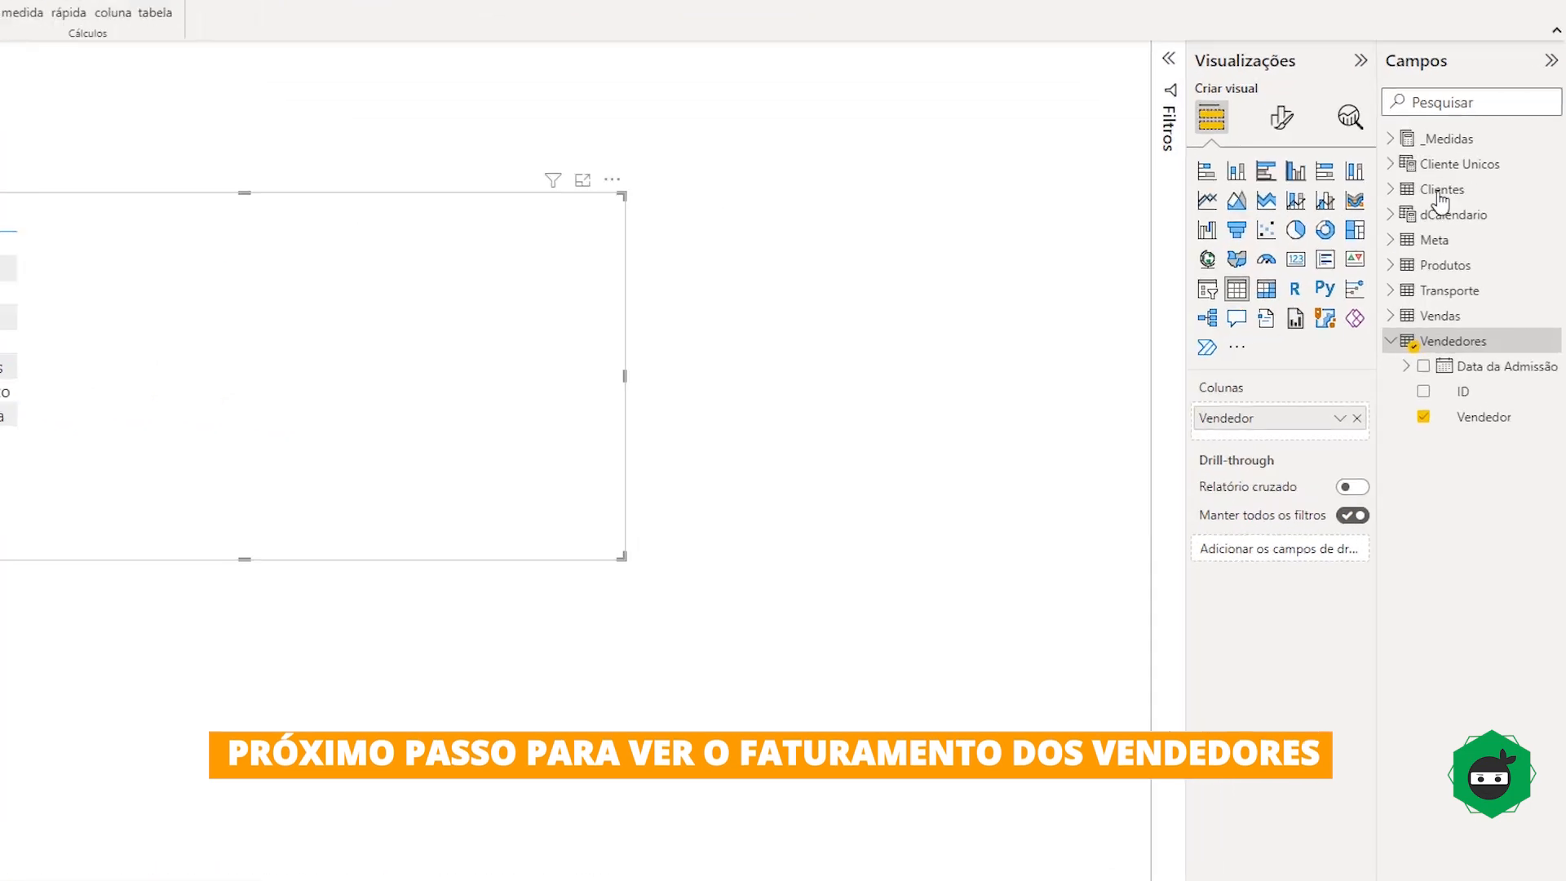
# - Review the formula of the Faturamento measure in _Medidas and add that measure to the table
pyautogui.click(1430, 206)
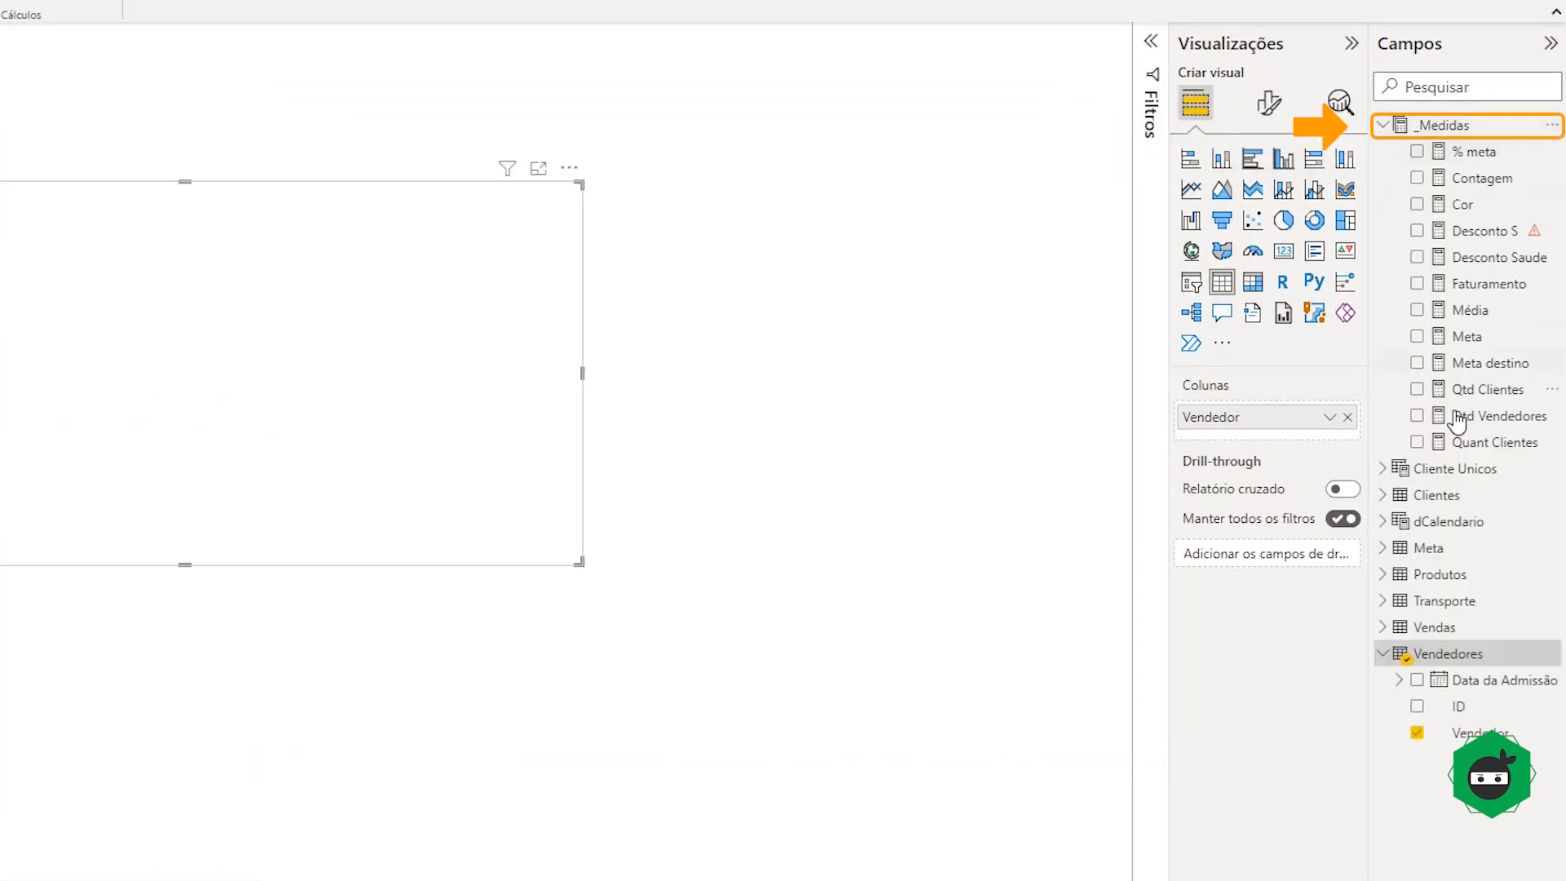
pyautogui.click(1489, 283)
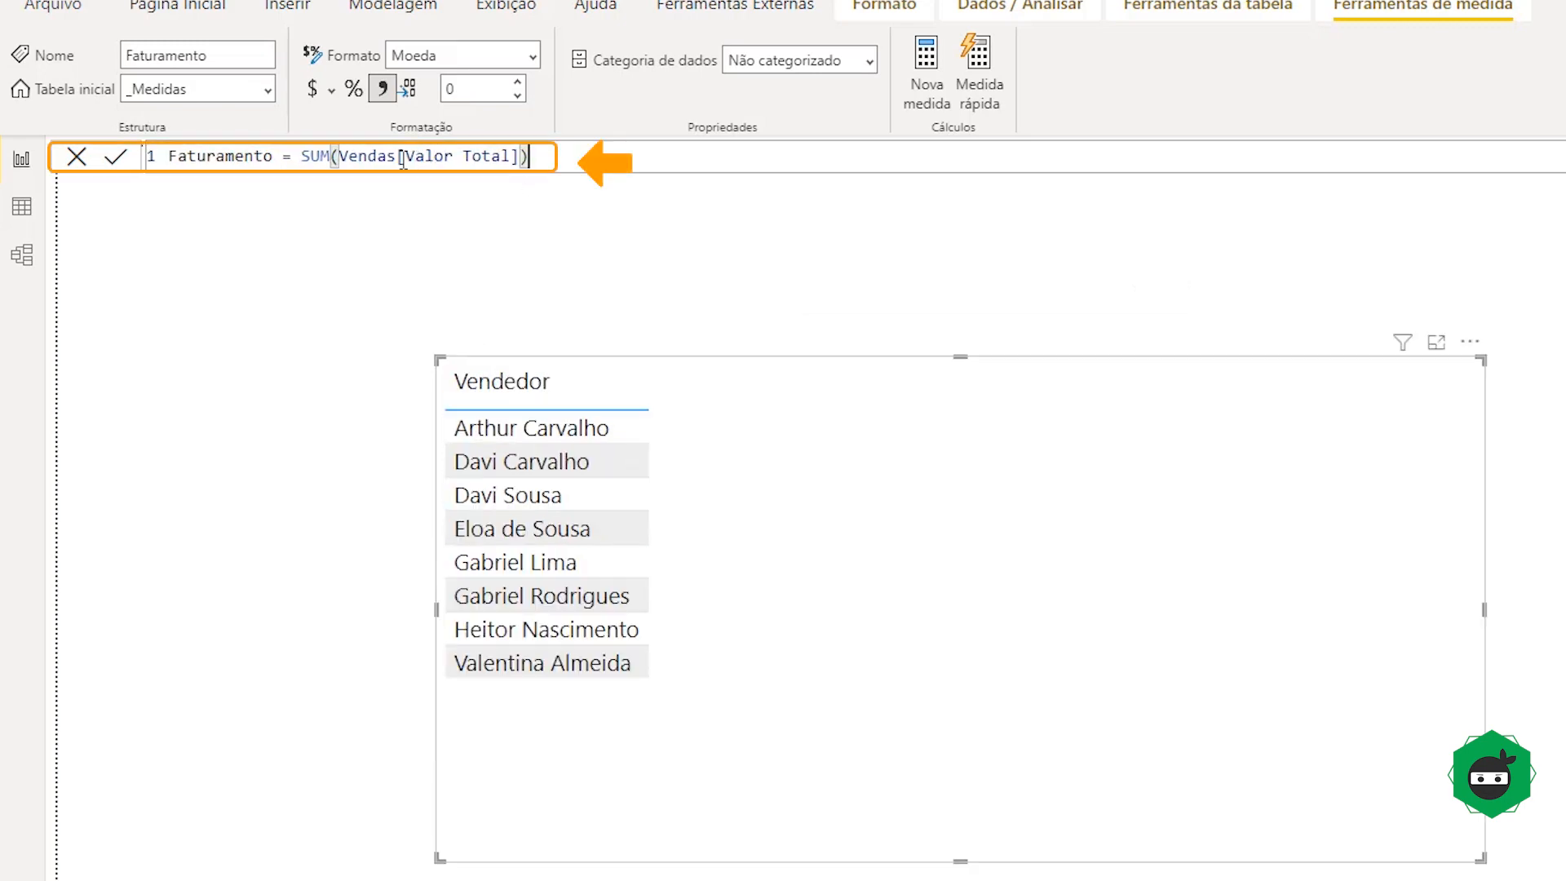
pyautogui.moveTo(406, 155); pyautogui.dragTo(519, 159)
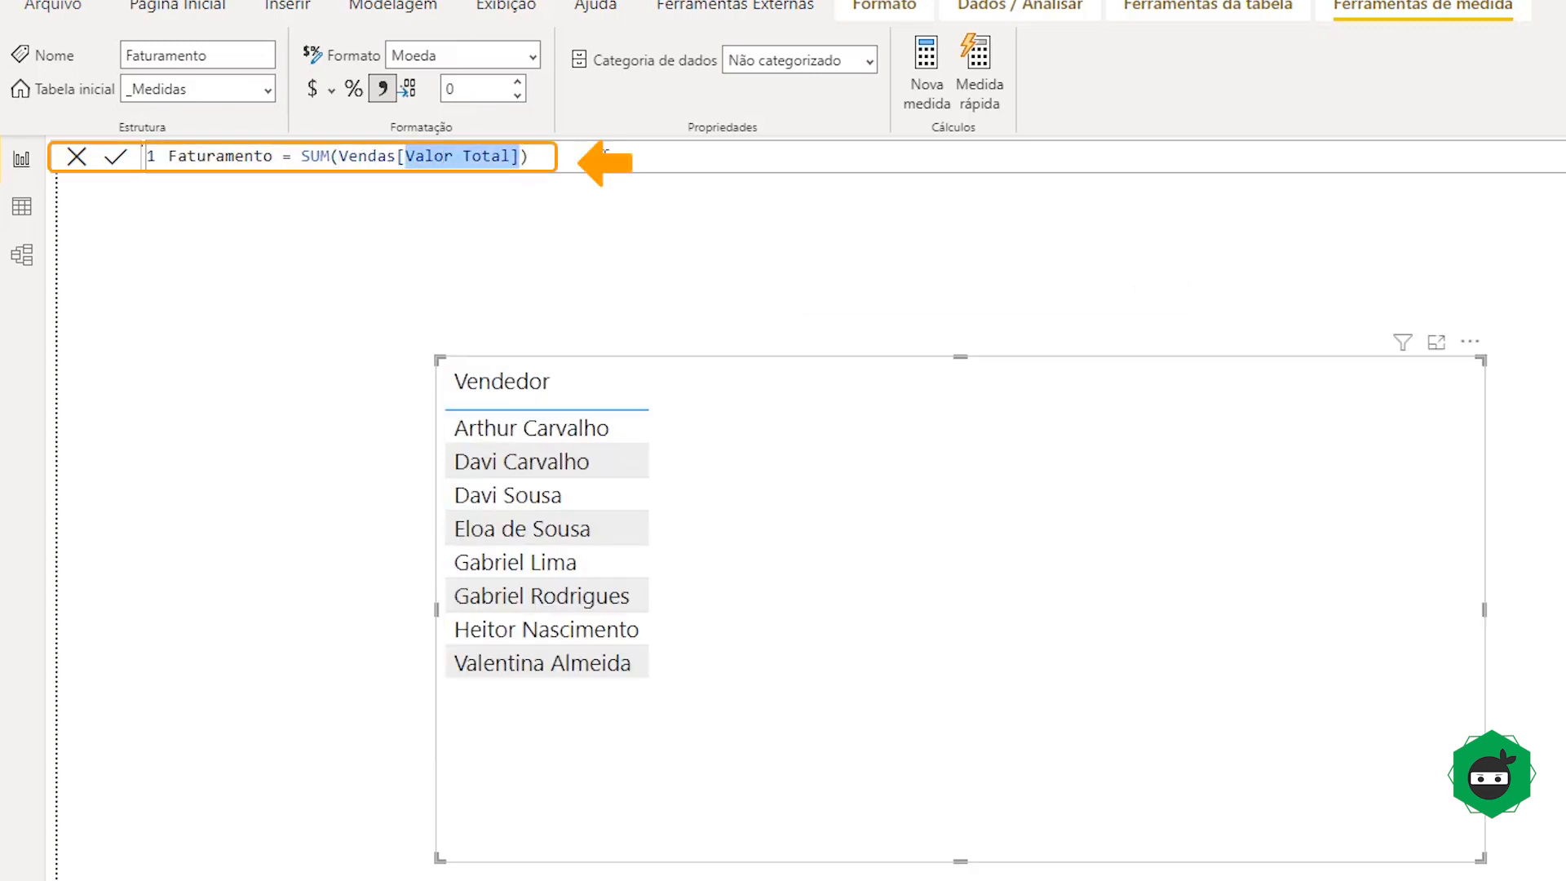
pyautogui.click(605, 154)
pyautogui.click(665, 245)
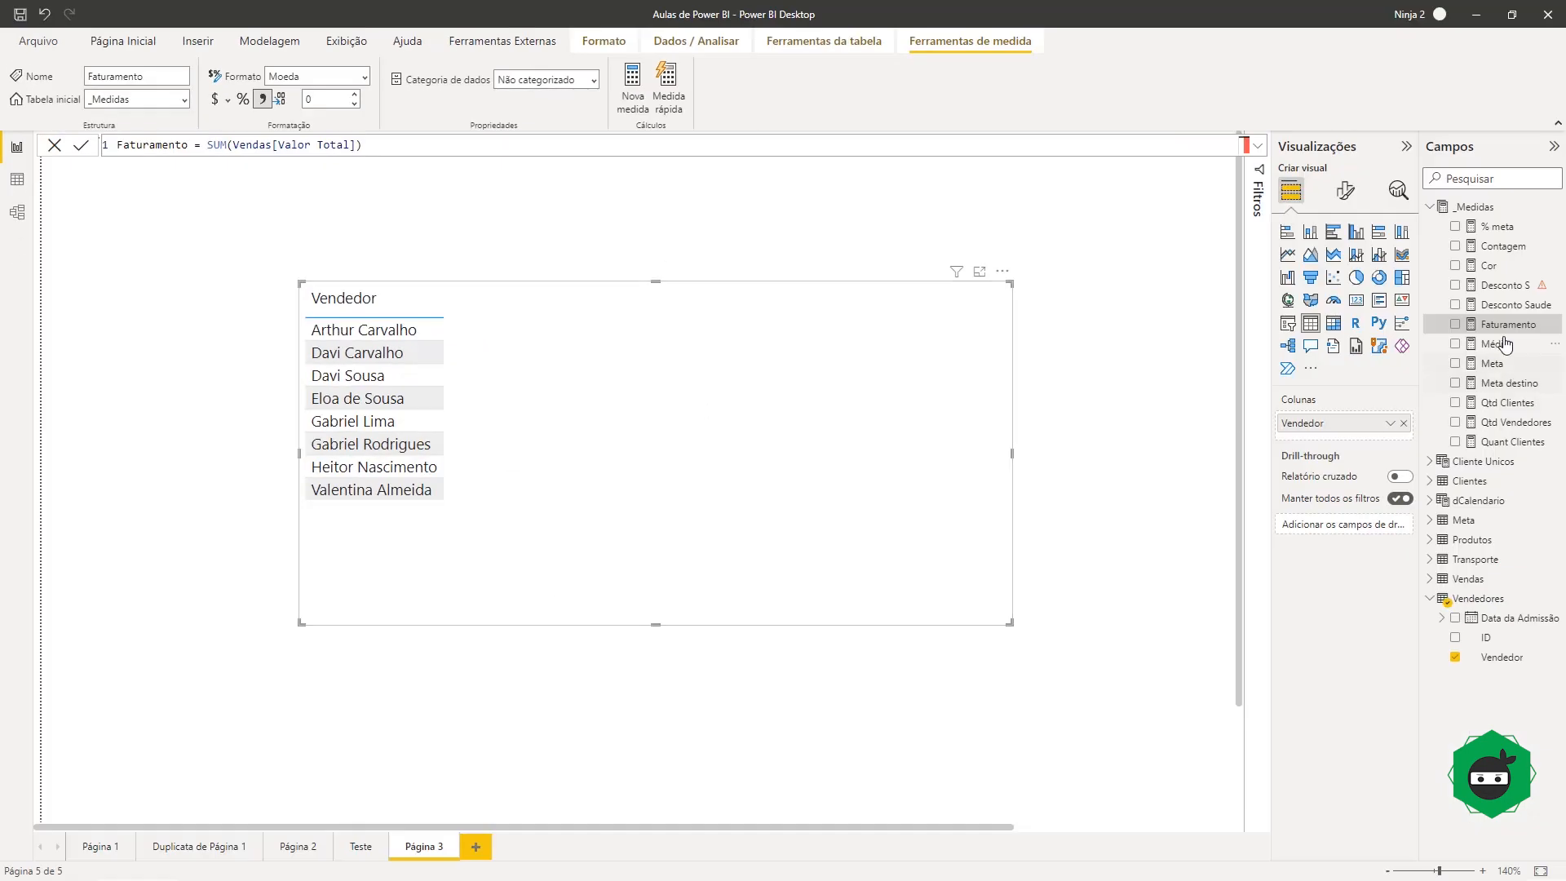
pyautogui.moveTo(1508, 324); pyautogui.dragTo(742, 419)
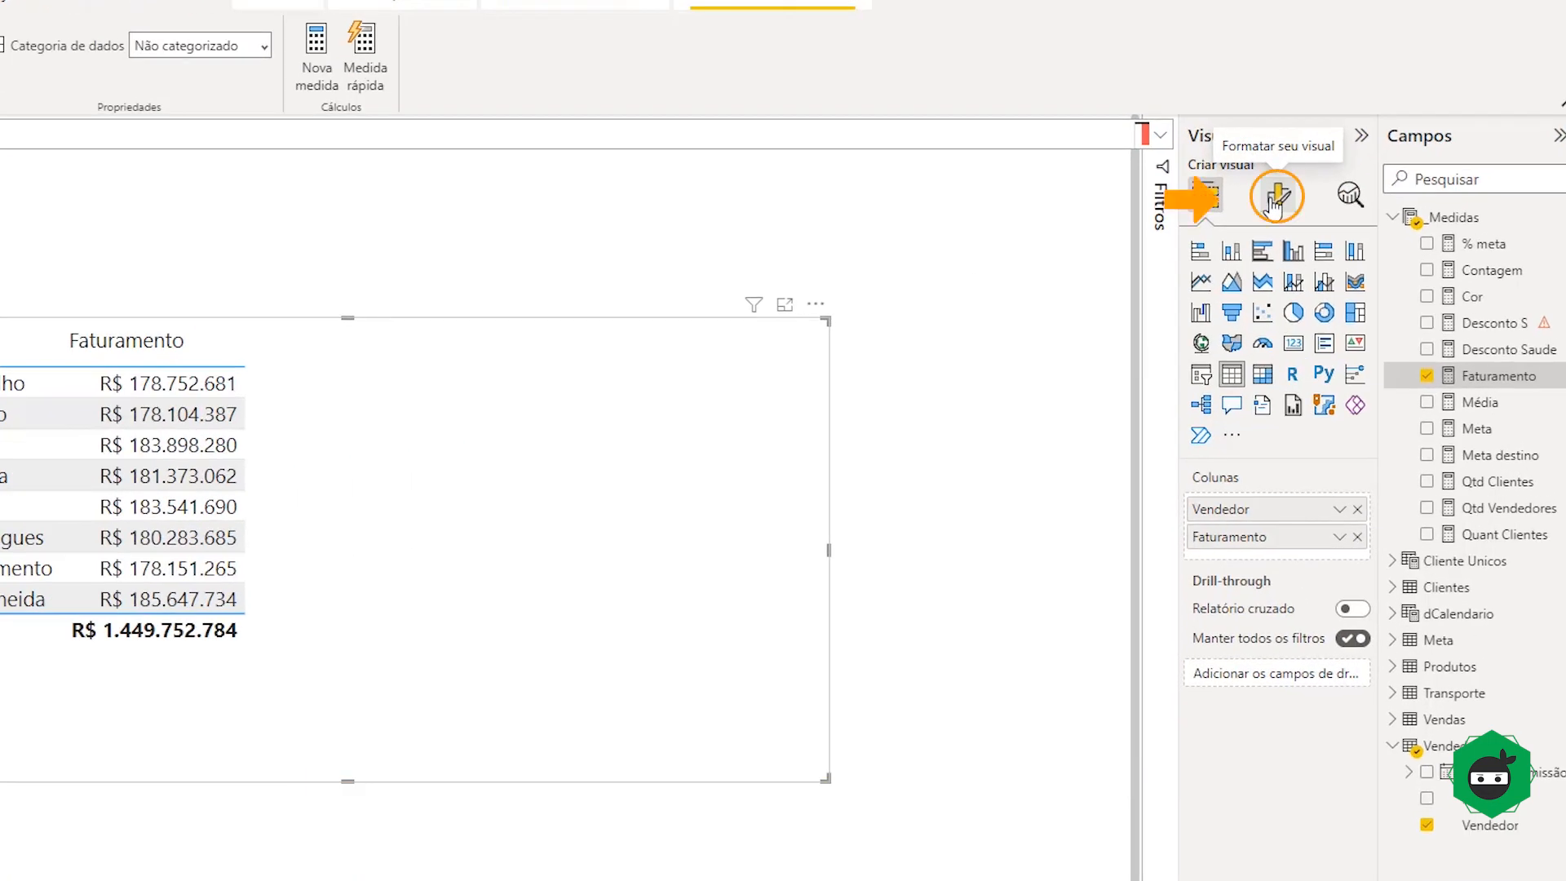
# - Set the table's global font size to 14 in its grid options
pyautogui.click(1273, 199)
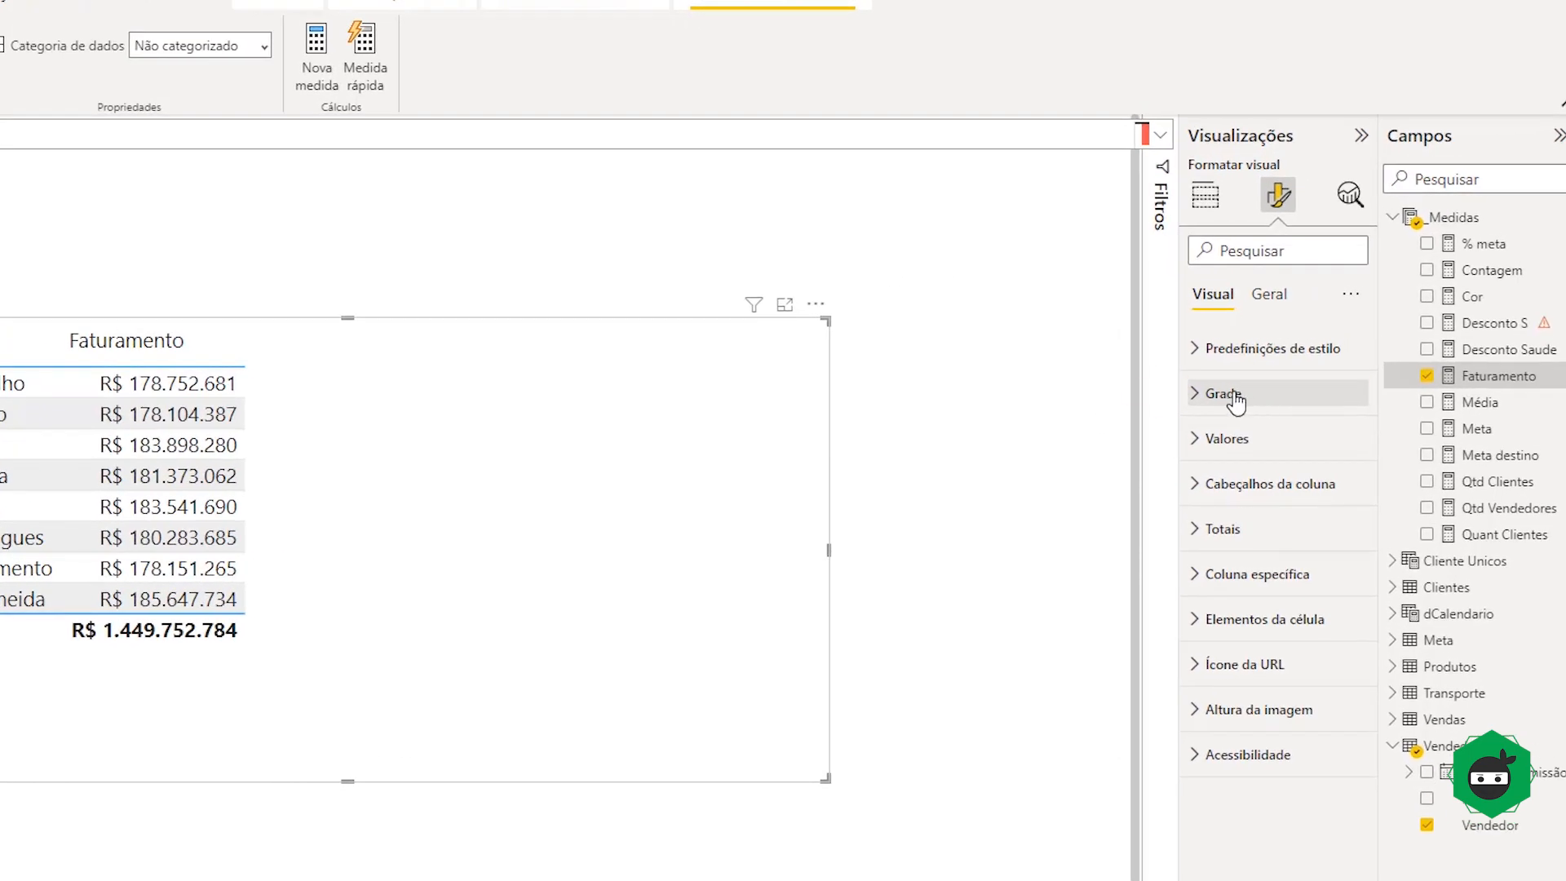
pyautogui.click(1223, 394)
pyautogui.click(1236, 710)
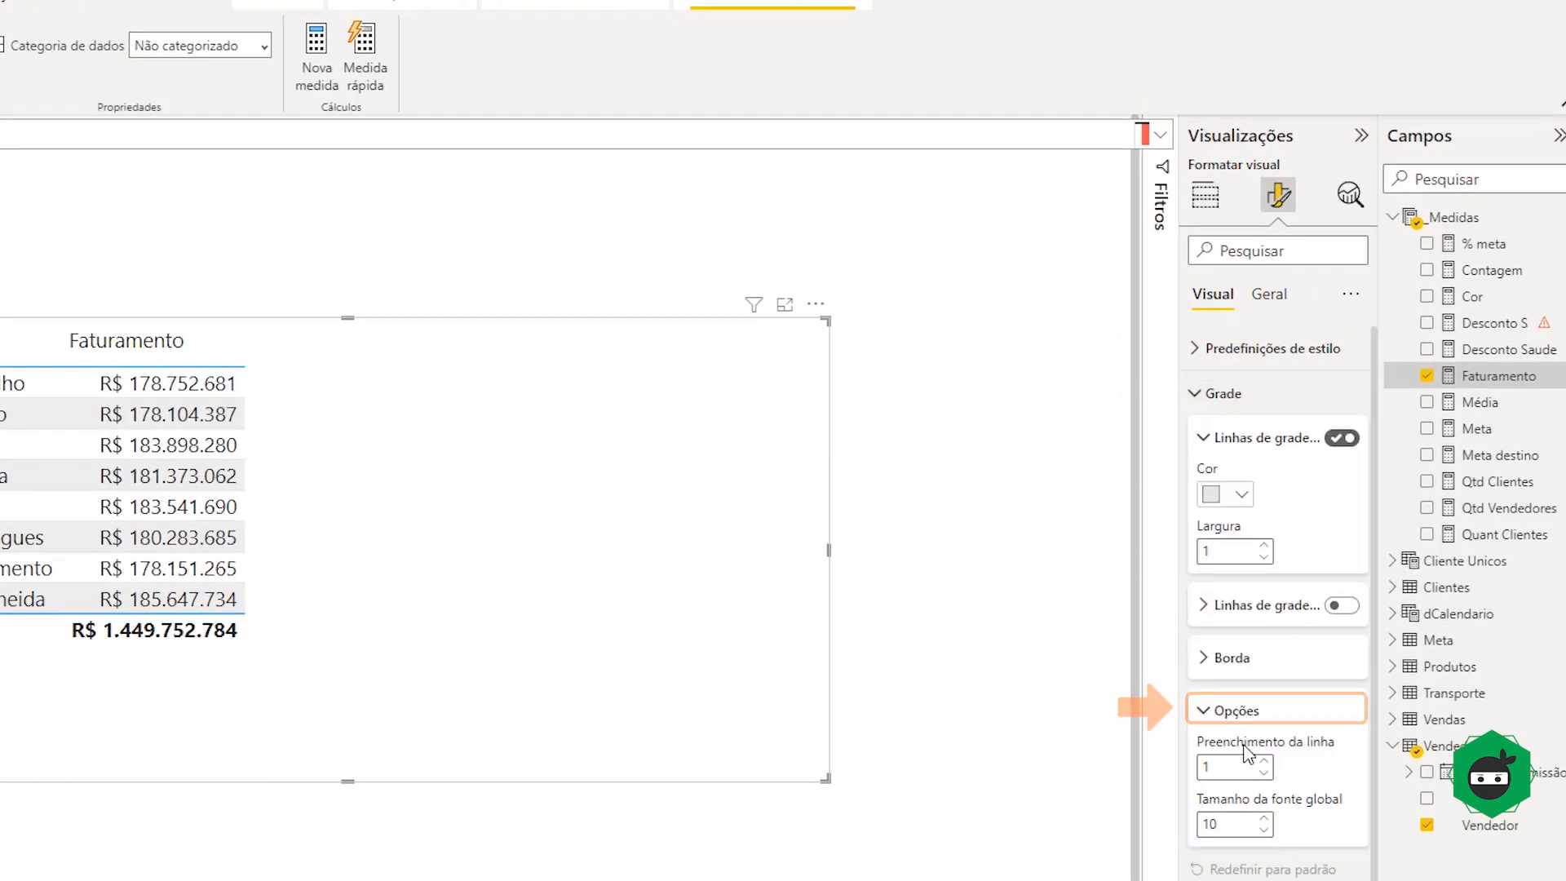
pyautogui.scroll(-2, 1248, 754)
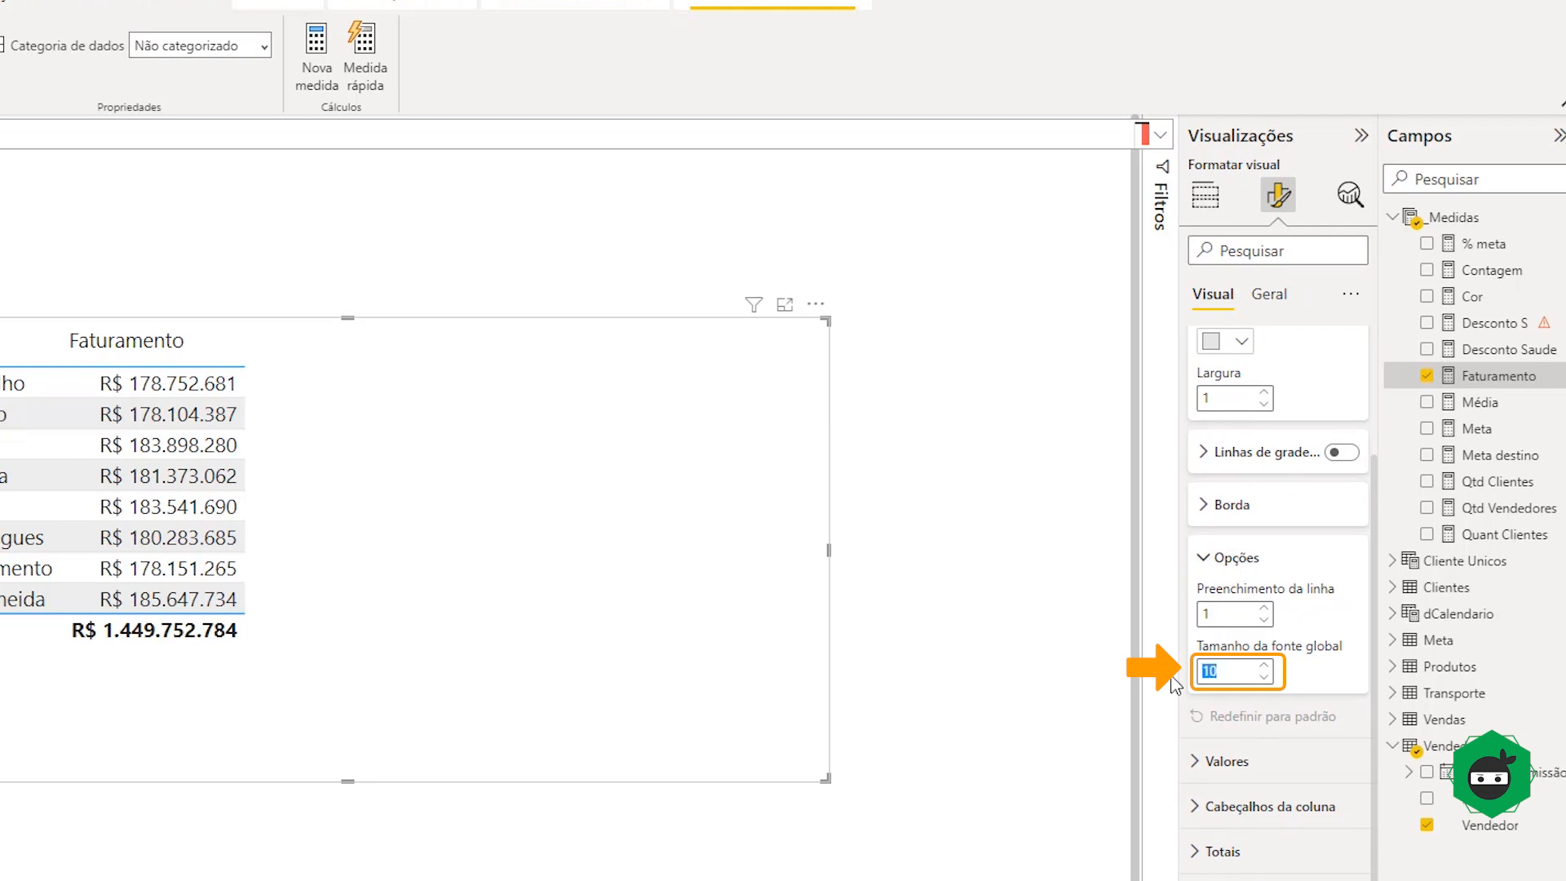
pyautogui.write('4')
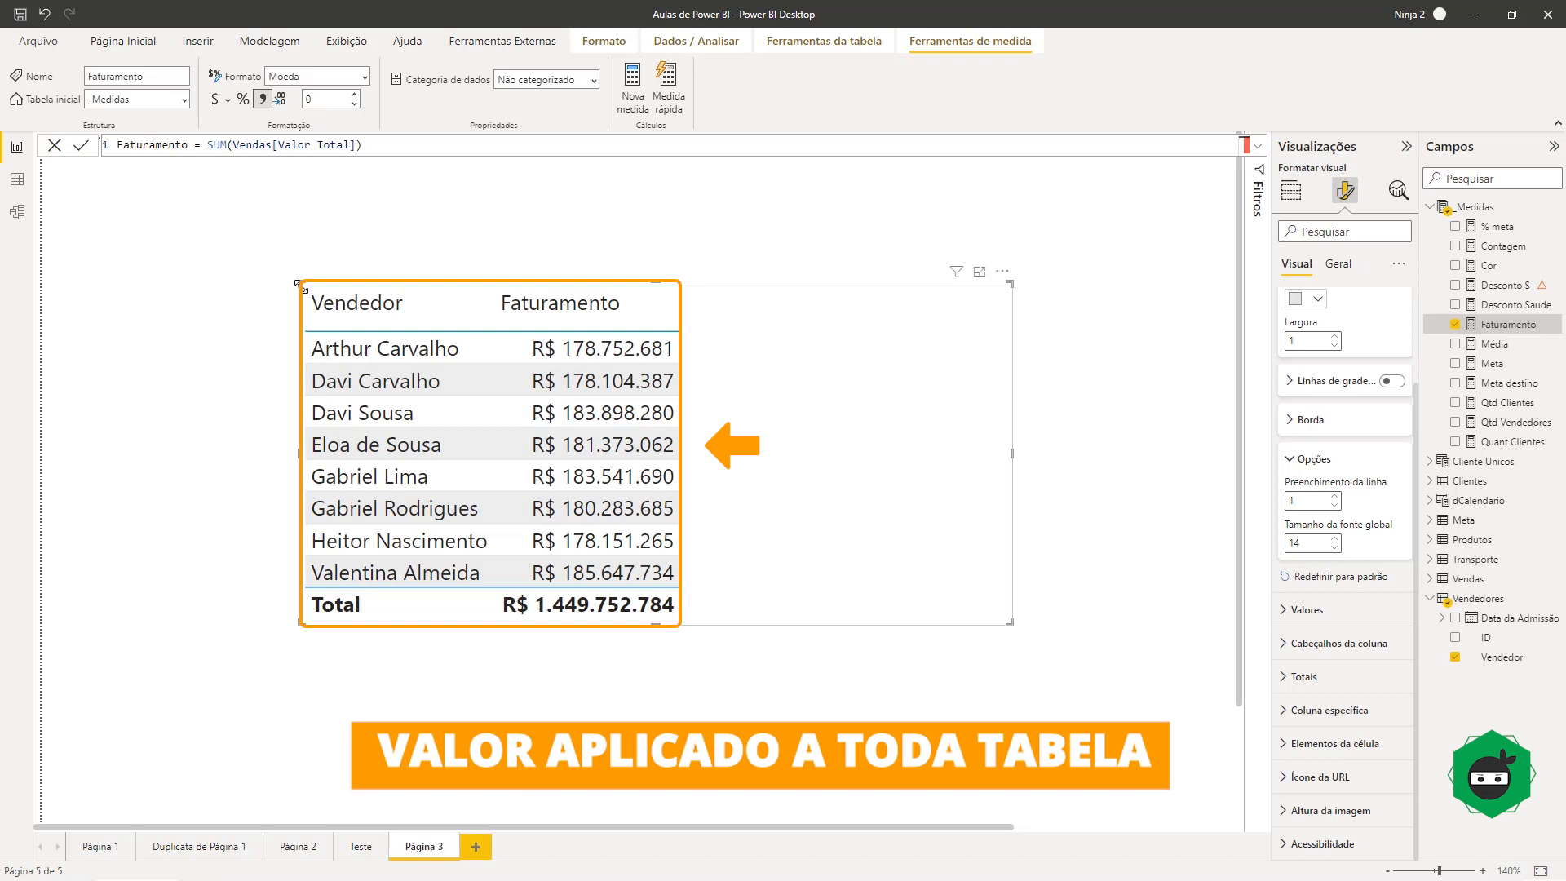
# - Enlarge the table visual by extending its upper-left and lower-right corners, and deselect it
pyautogui.moveTo(298, 283); pyautogui.dragTo(202, 203)
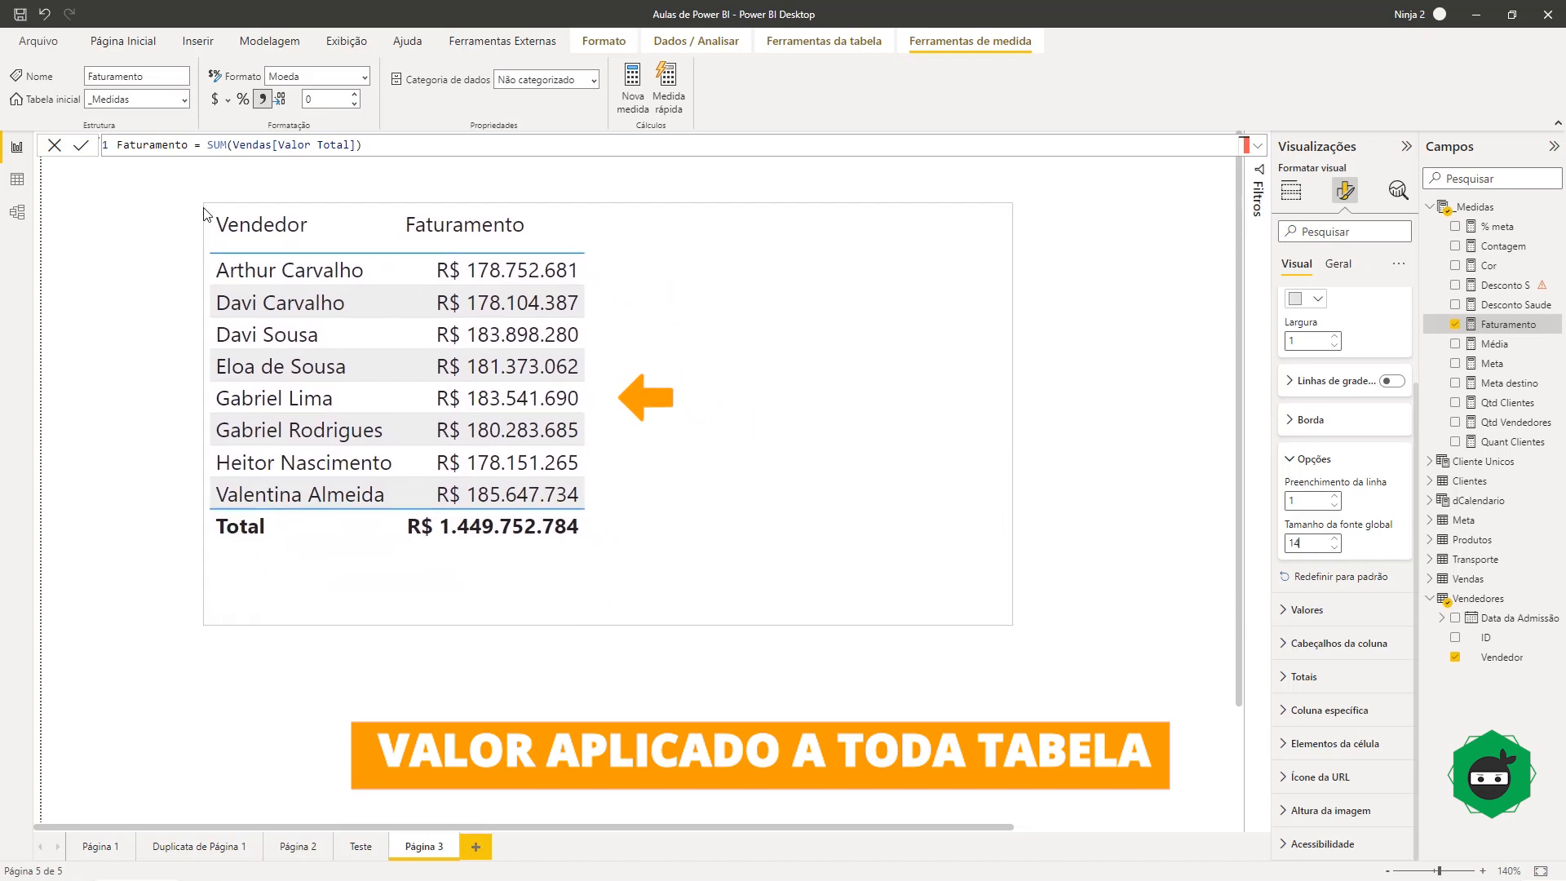
pyautogui.moveTo(1010, 622); pyautogui.dragTo(1041, 663)
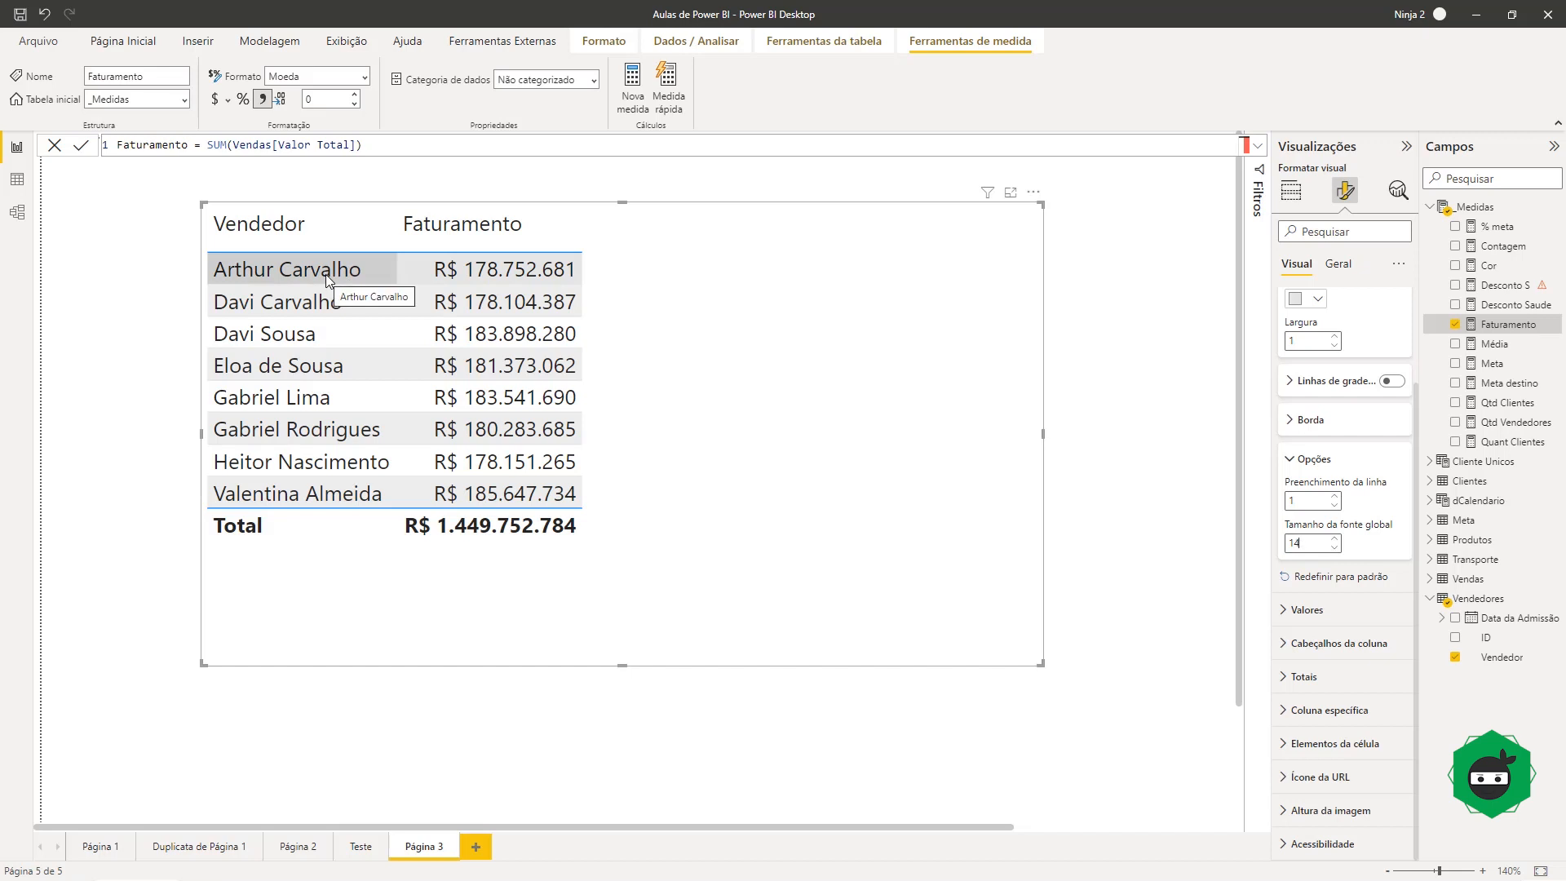
pyautogui.click(1148, 439)
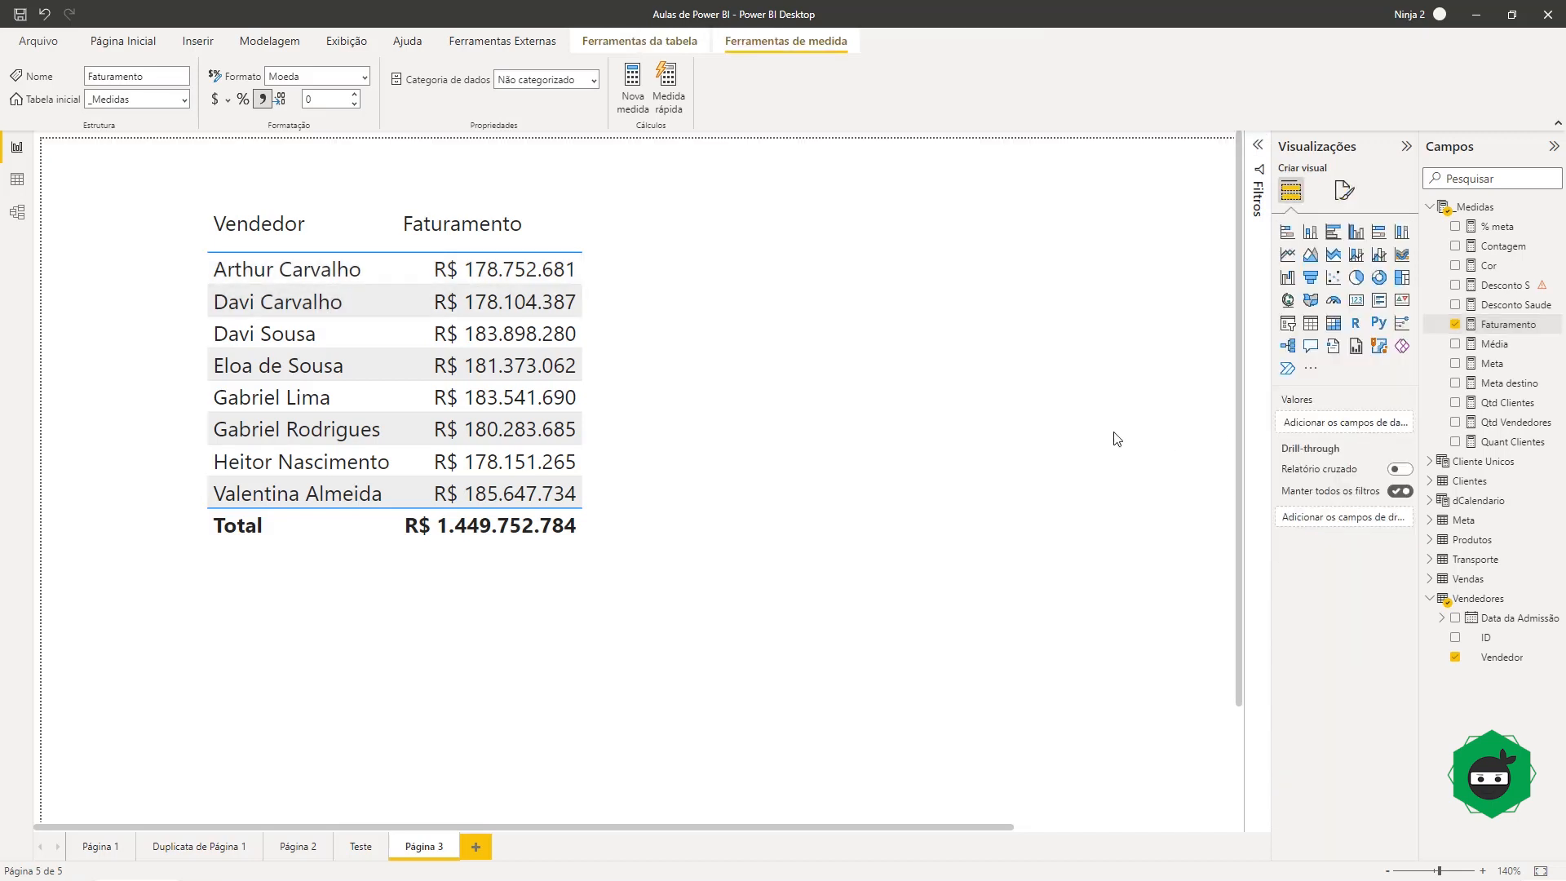
# - Try showing Faturamento by Vendedor as a clustered column chart, and return the visual to a table
pyautogui.click(774, 329)
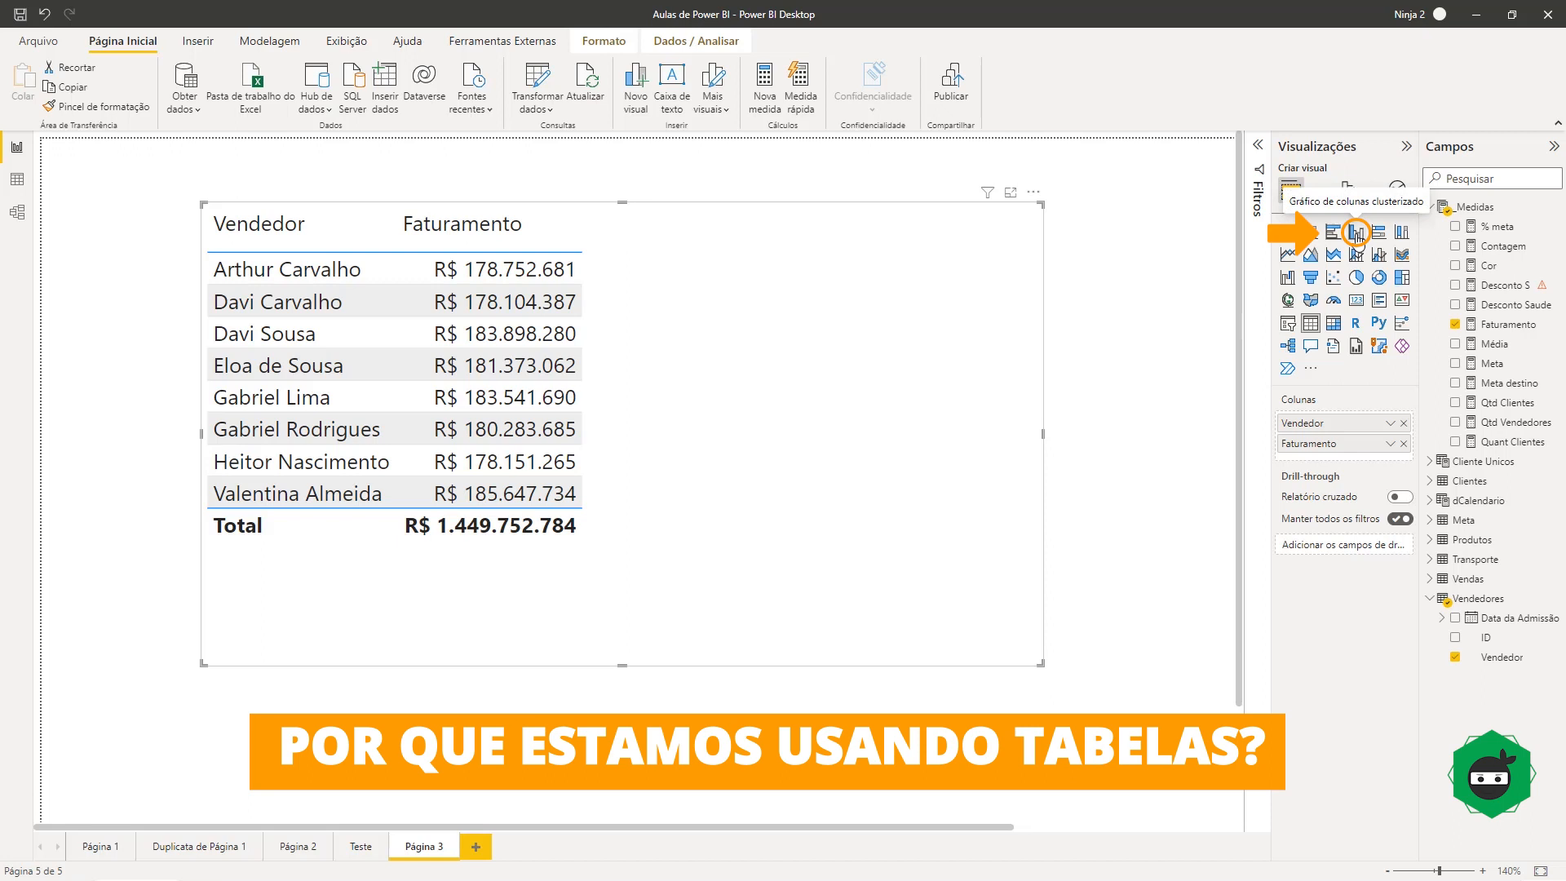
pyautogui.click(1356, 235)
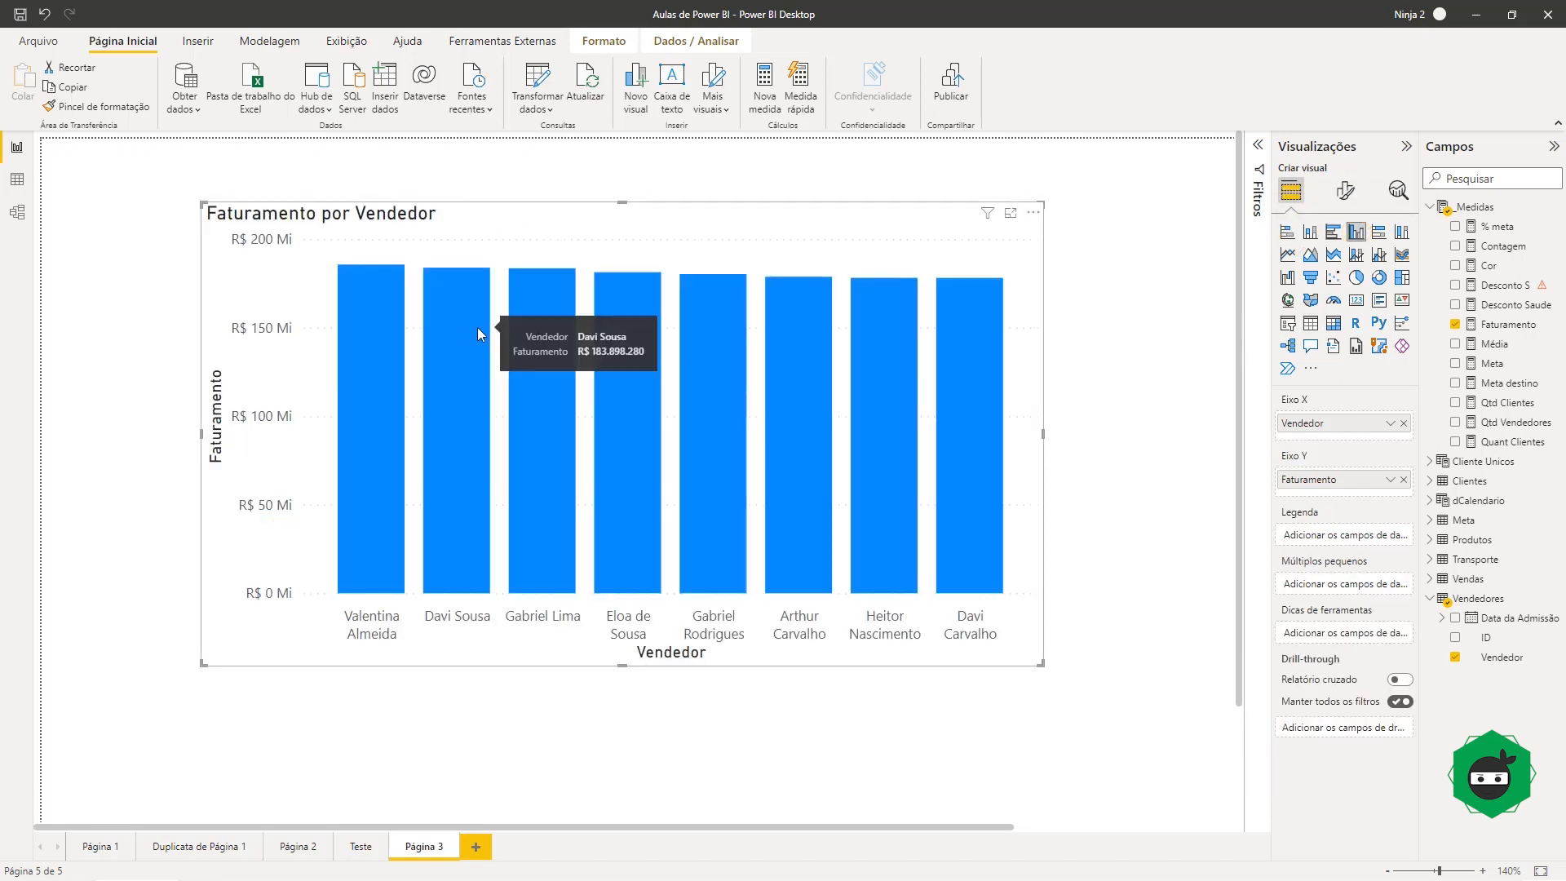
pyautogui.moveTo(350, 288)
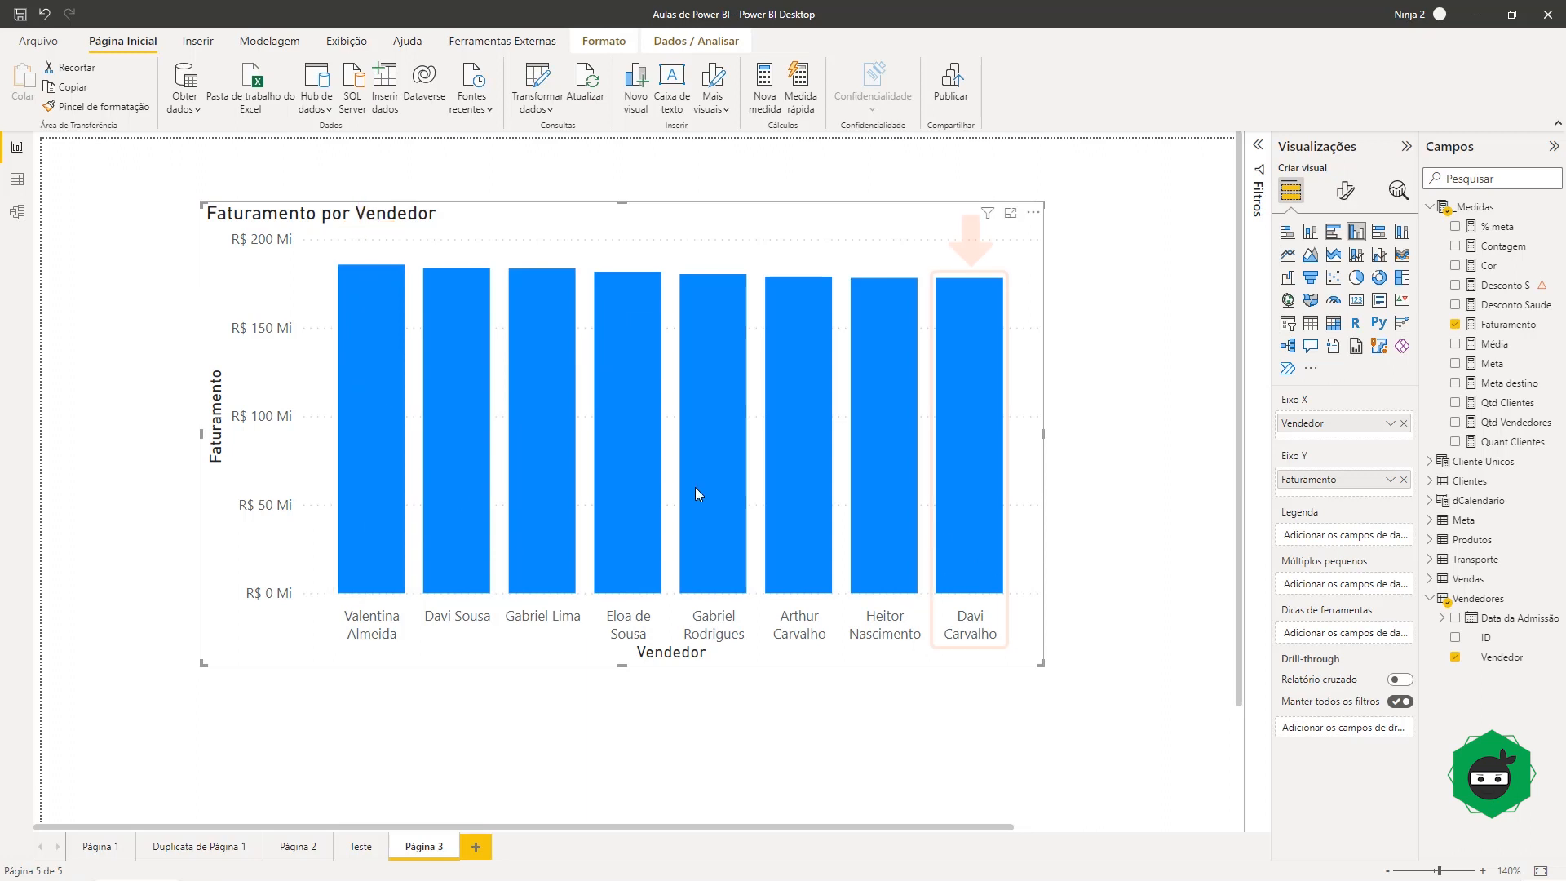
pyautogui.moveTo(555, 360)
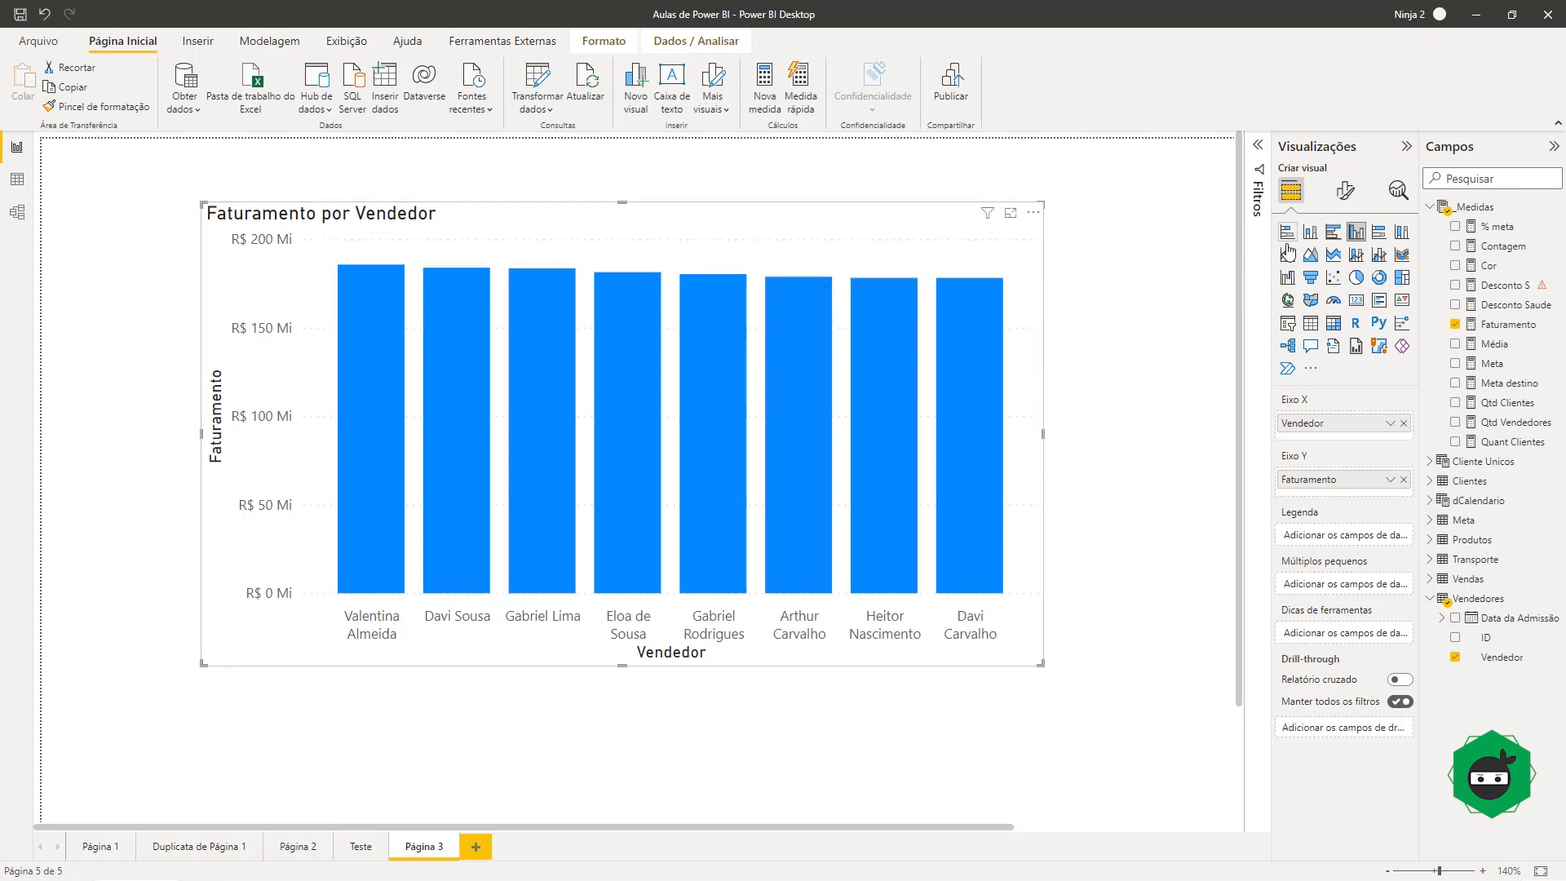
pyautogui.click(1304, 324)
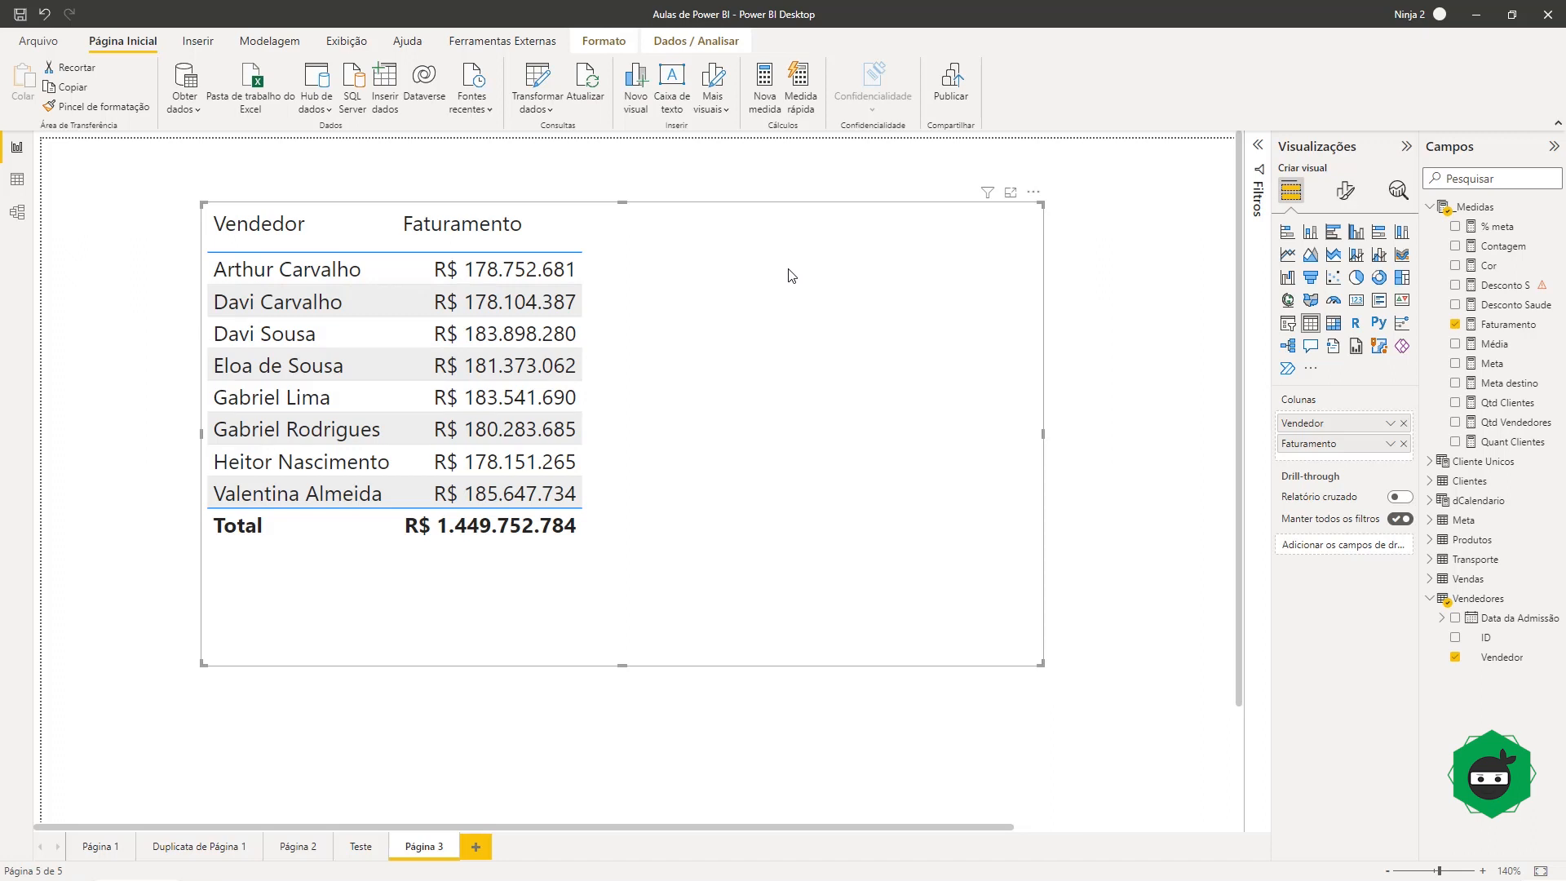
# - Sort the table by Faturamento in descending order and switch that sorting to ascending
pyautogui.click(1033, 193)
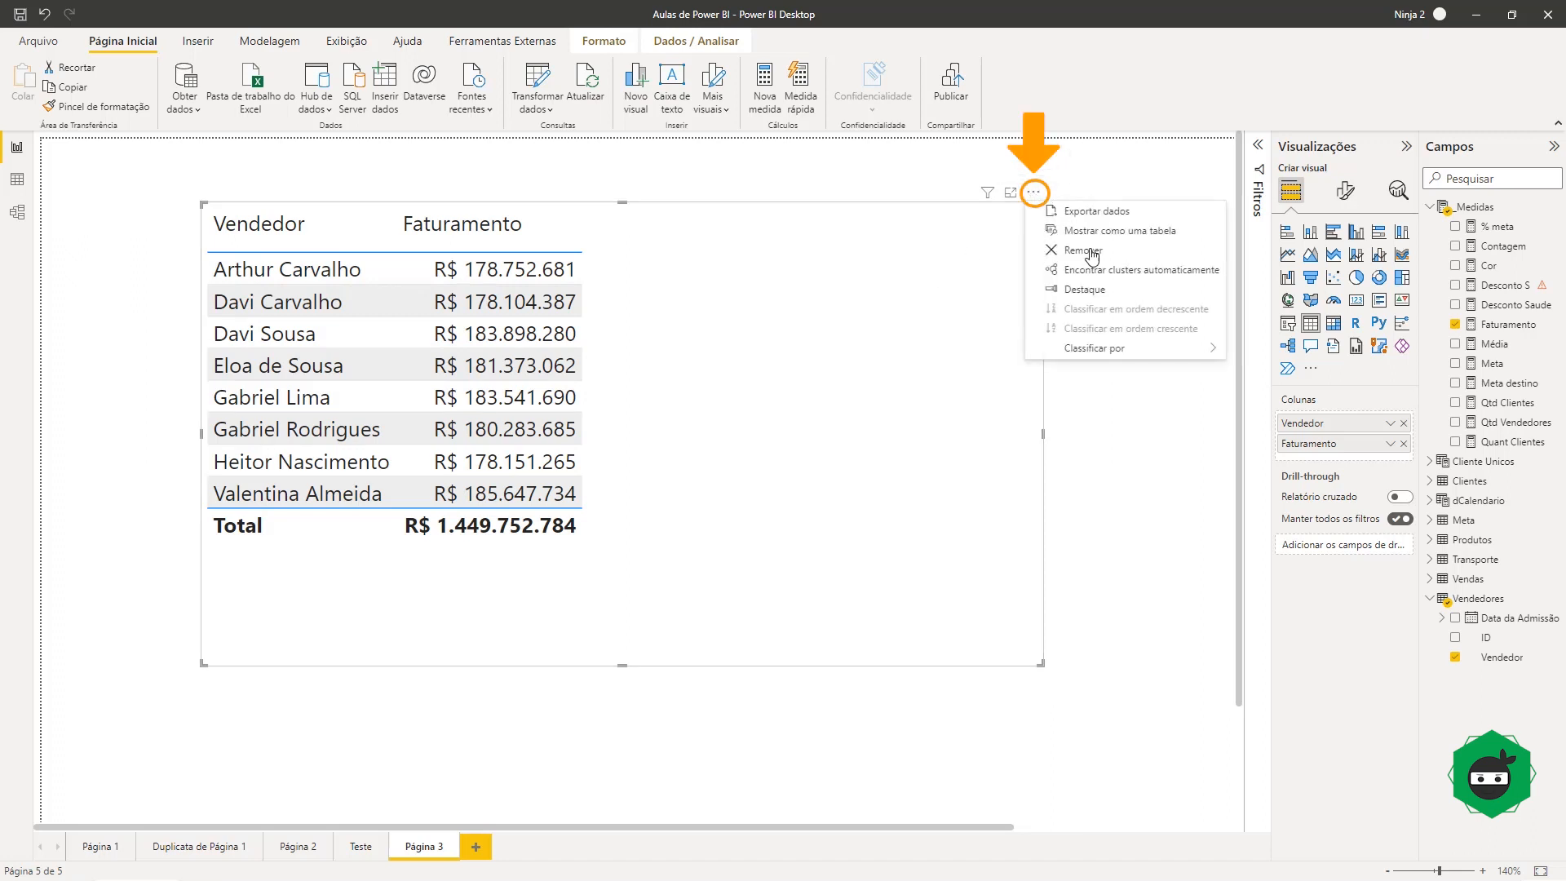
pyautogui.moveTo(1093, 348)
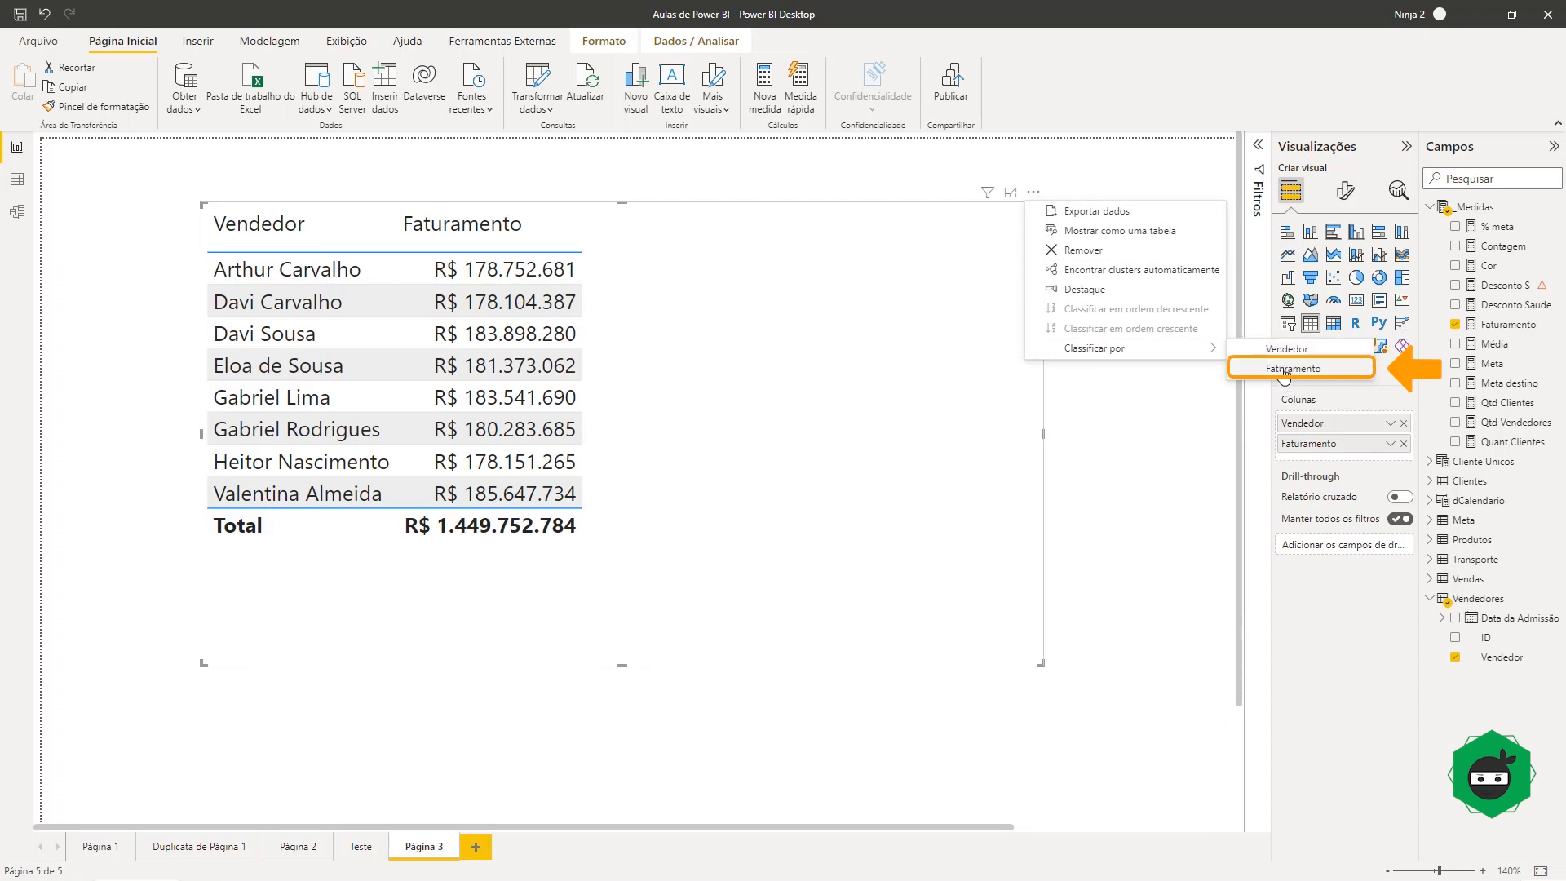
pyautogui.click(1284, 371)
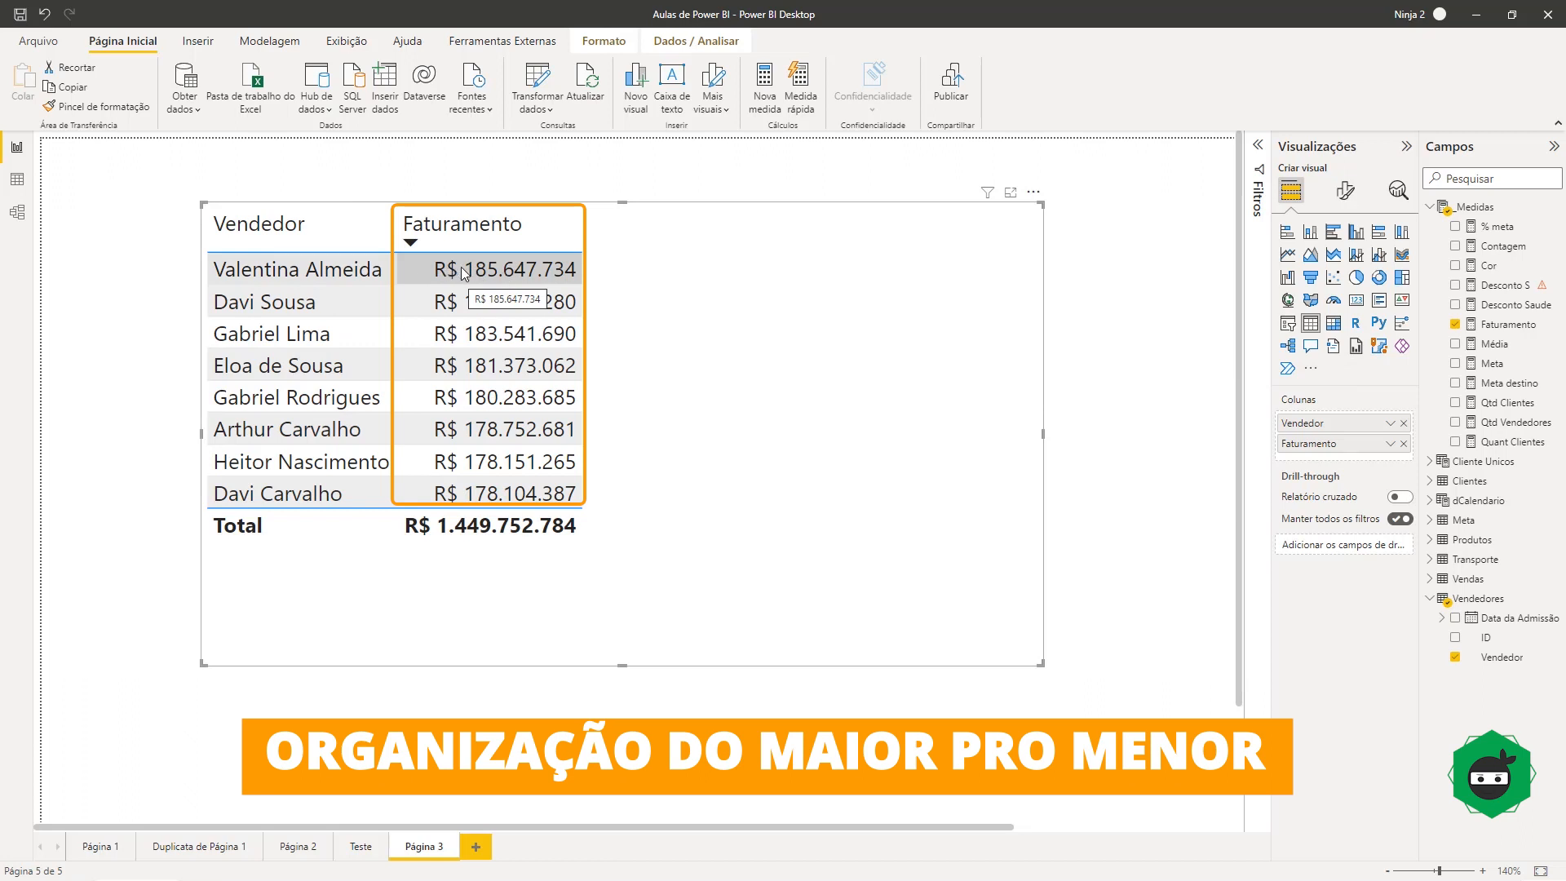
pyautogui.click(1033, 191)
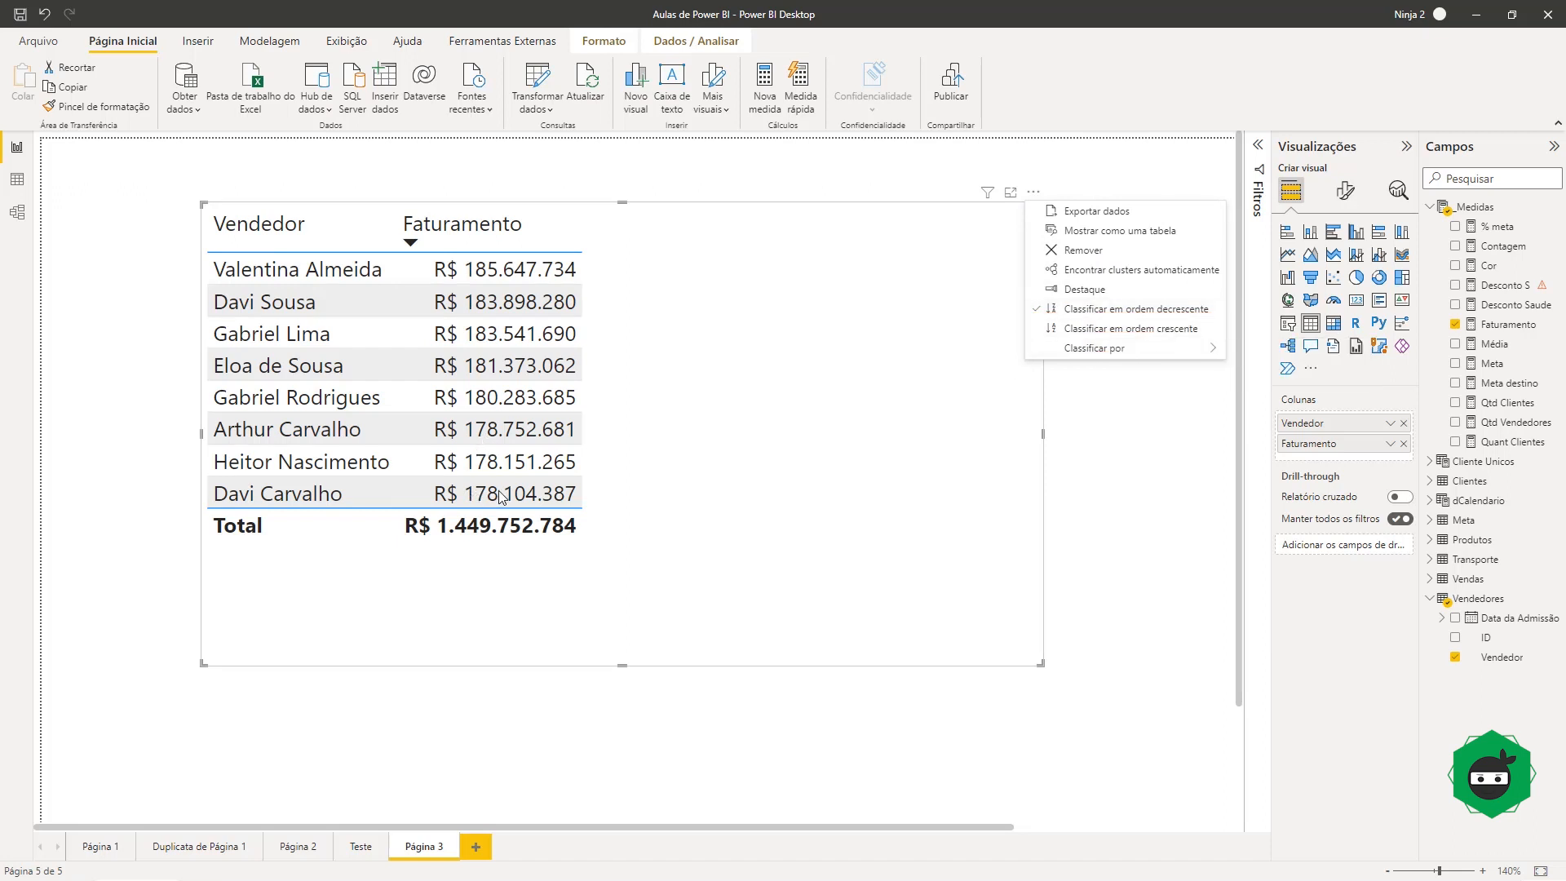
pyautogui.click(1130, 328)
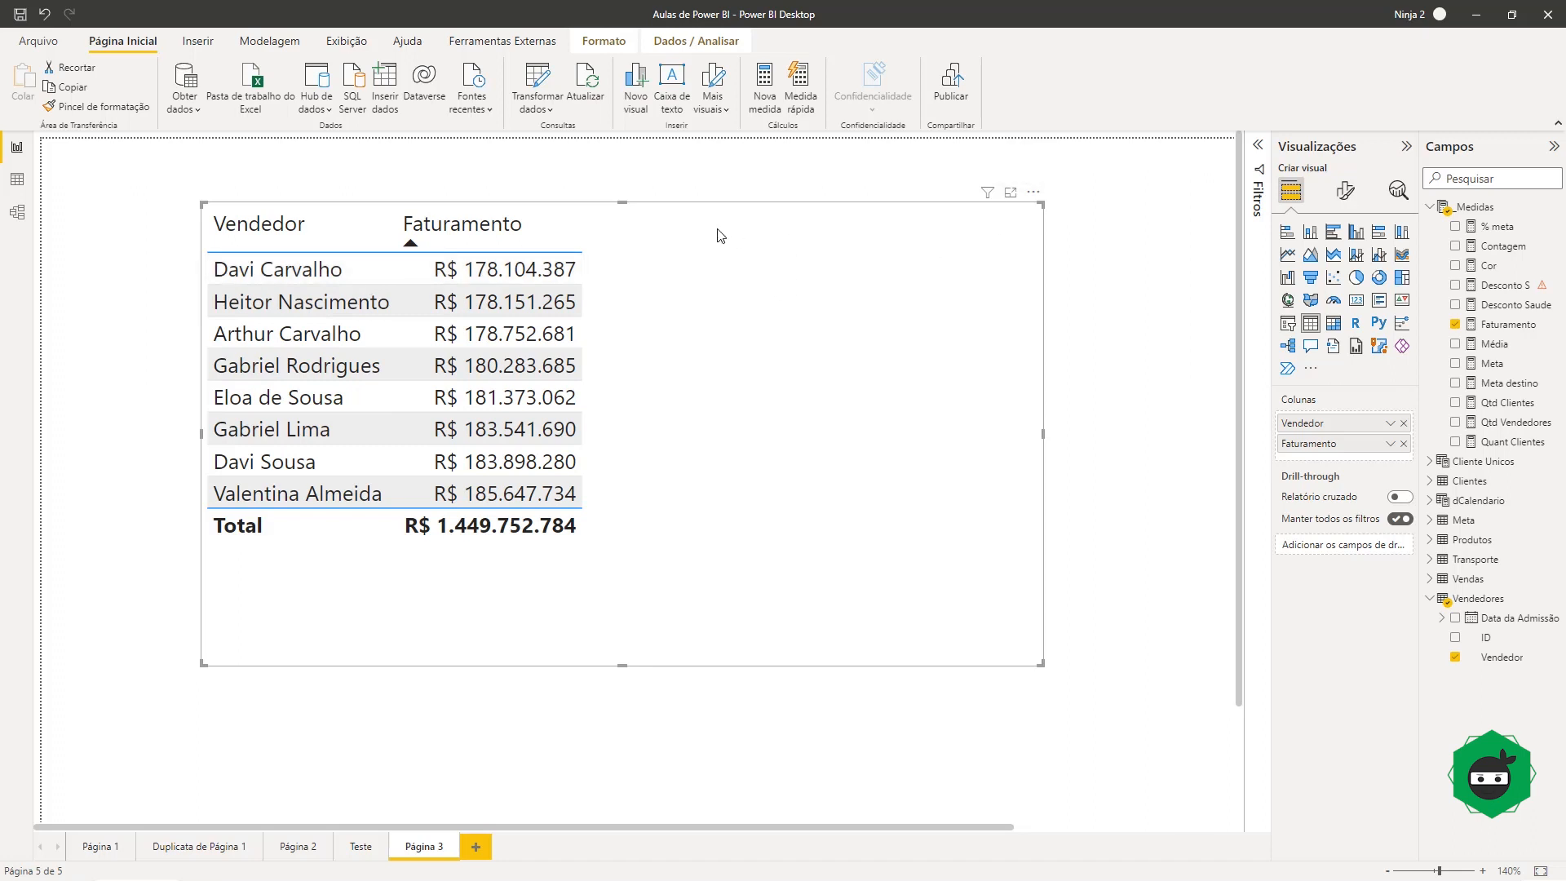
# - Sort the table by Vendedor in ascending order
pyautogui.click(1033, 192)
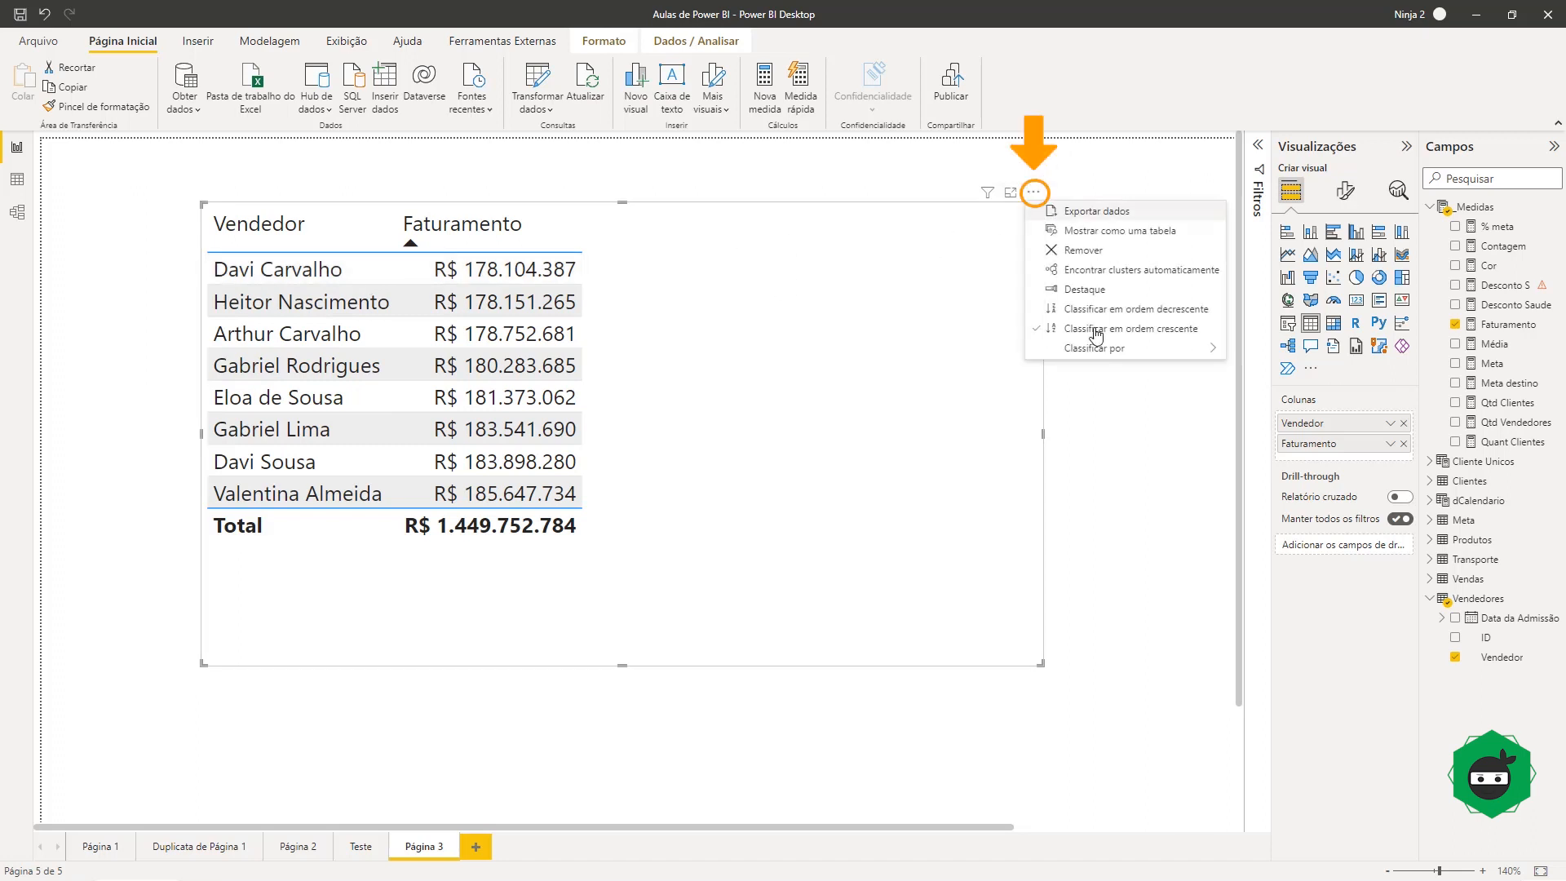
pyautogui.moveTo(1101, 353)
pyautogui.click(1285, 349)
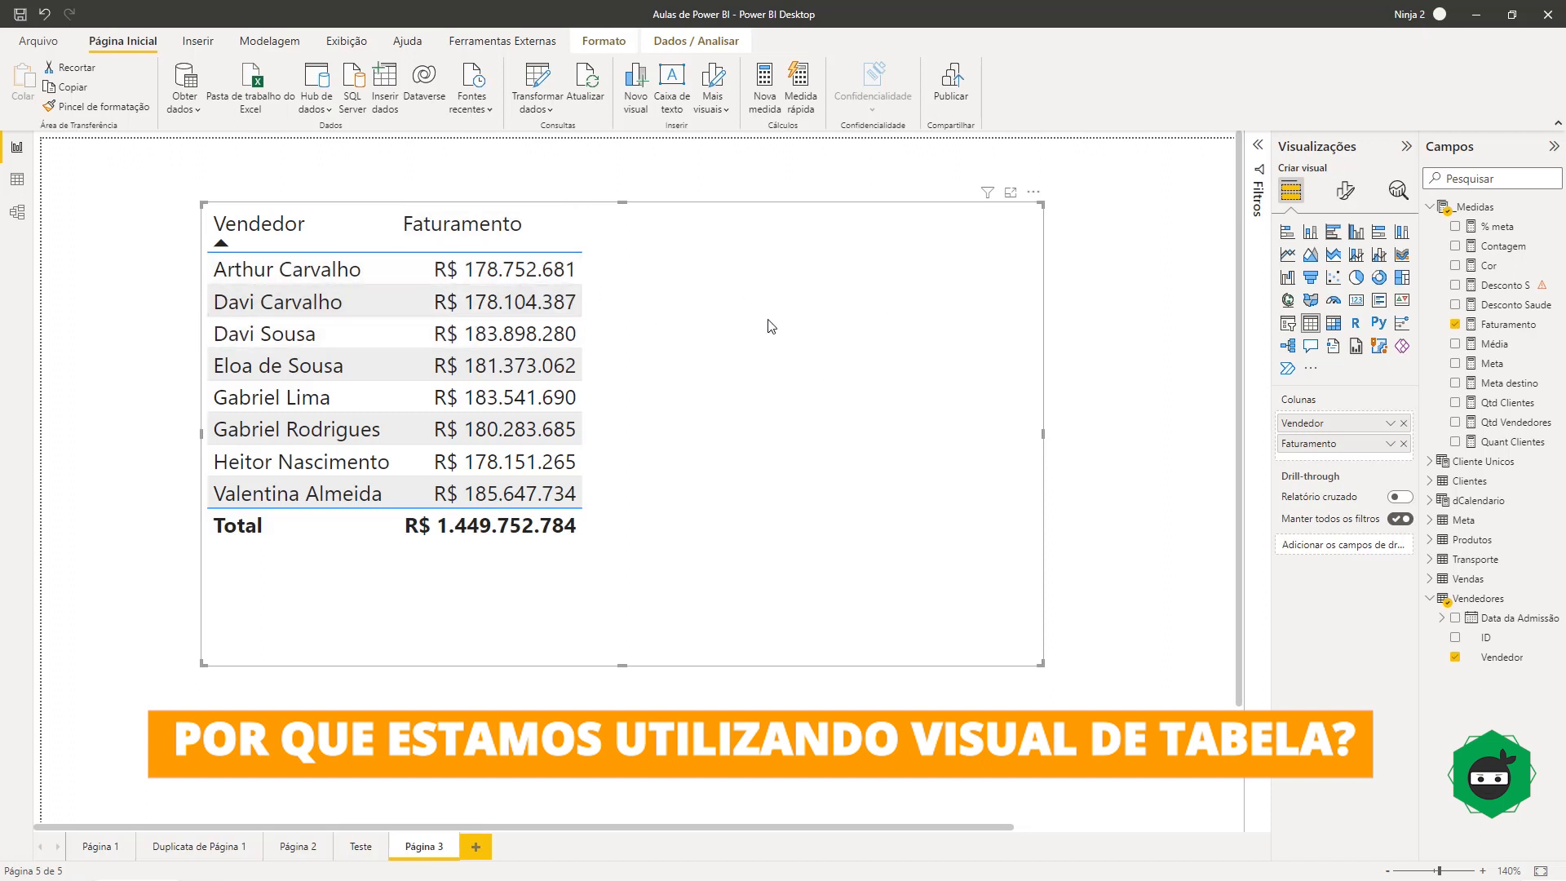
# - Add the Meta and % meta measures from _Medidas as columns to the table
pyautogui.click(1493, 363)
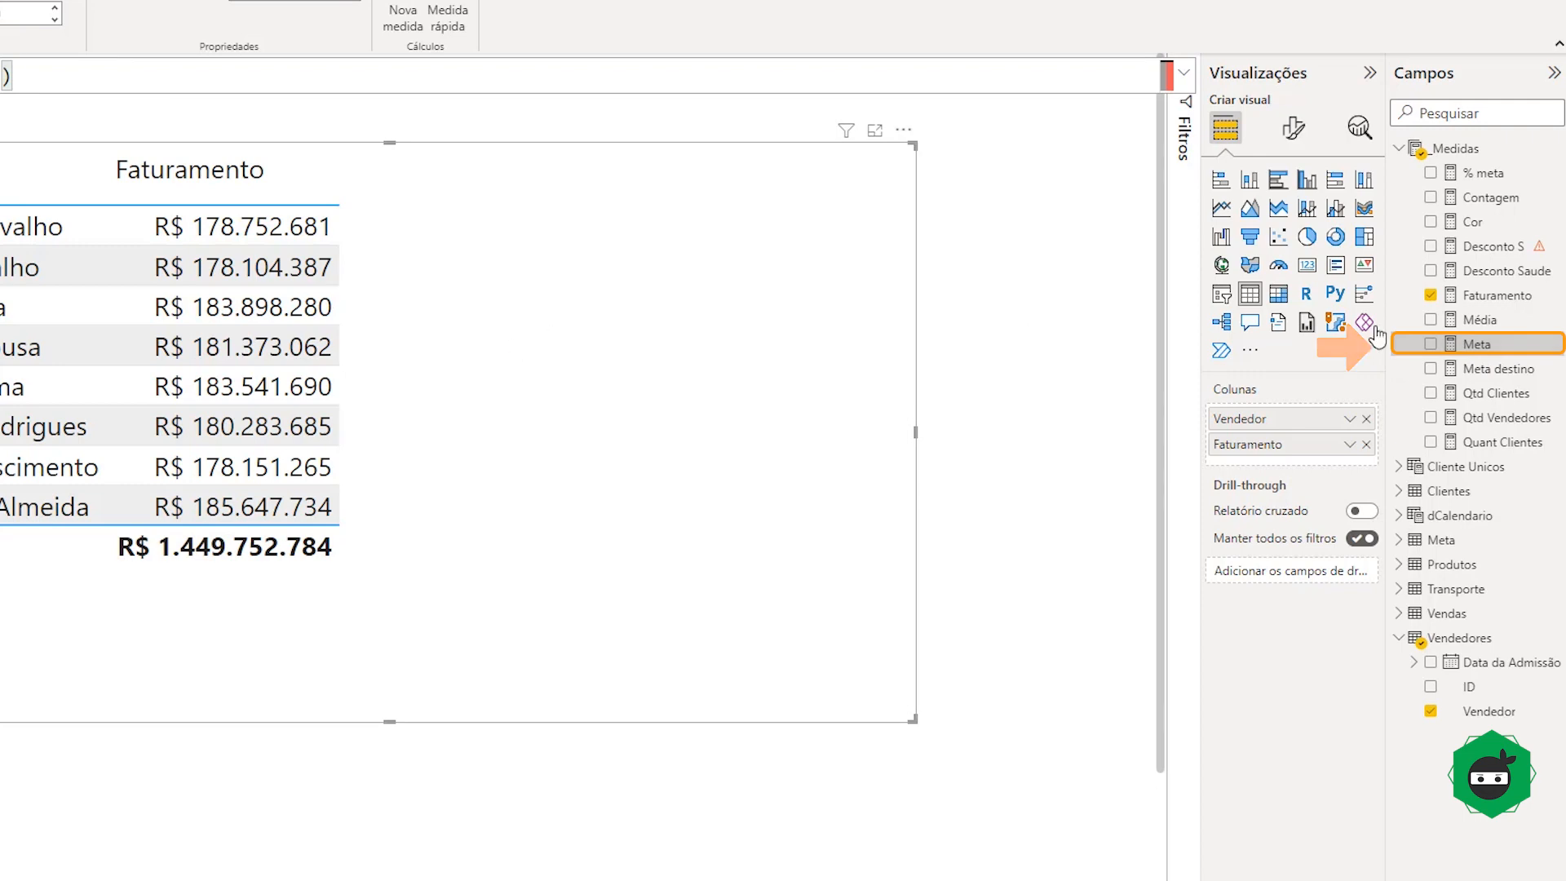
pyautogui.moveTo(1468, 343); pyautogui.dragTo(571, 338)
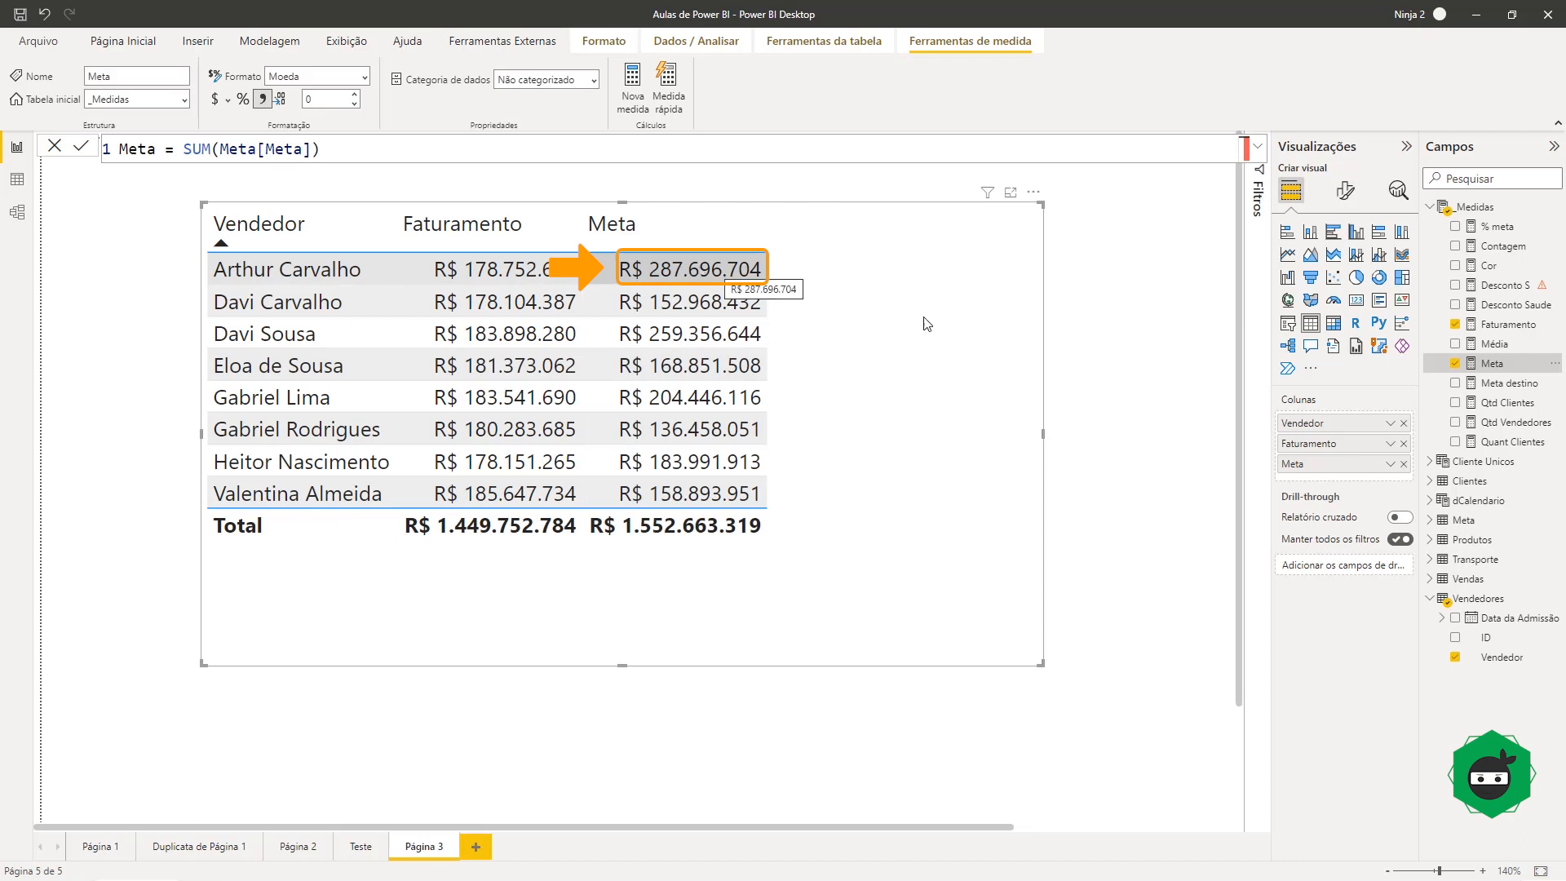
pyautogui.click(1486, 232)
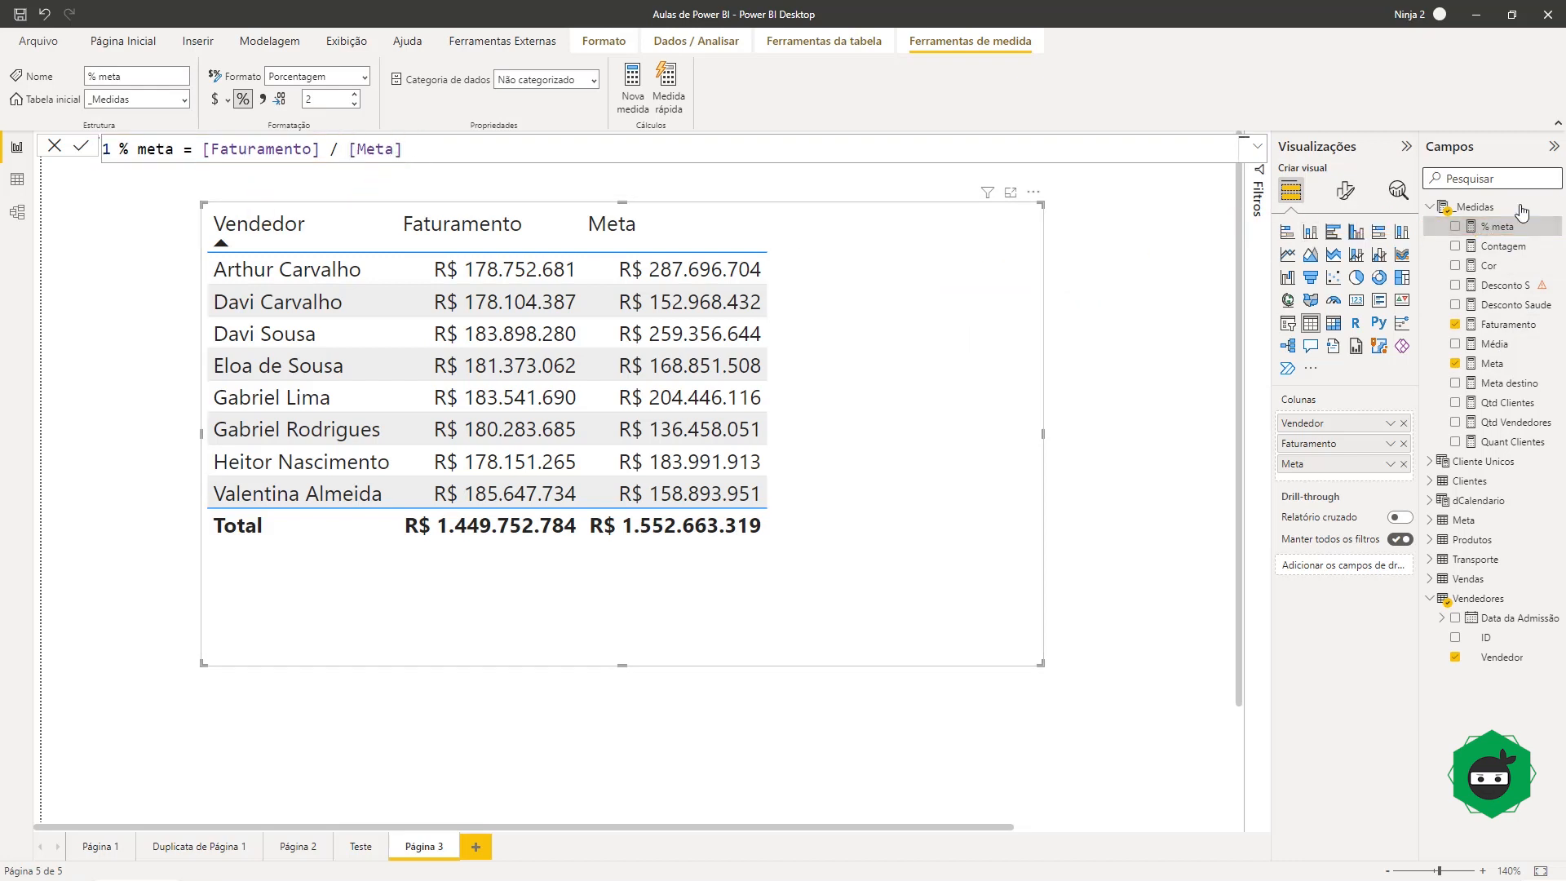
pyautogui.click(1455, 227)
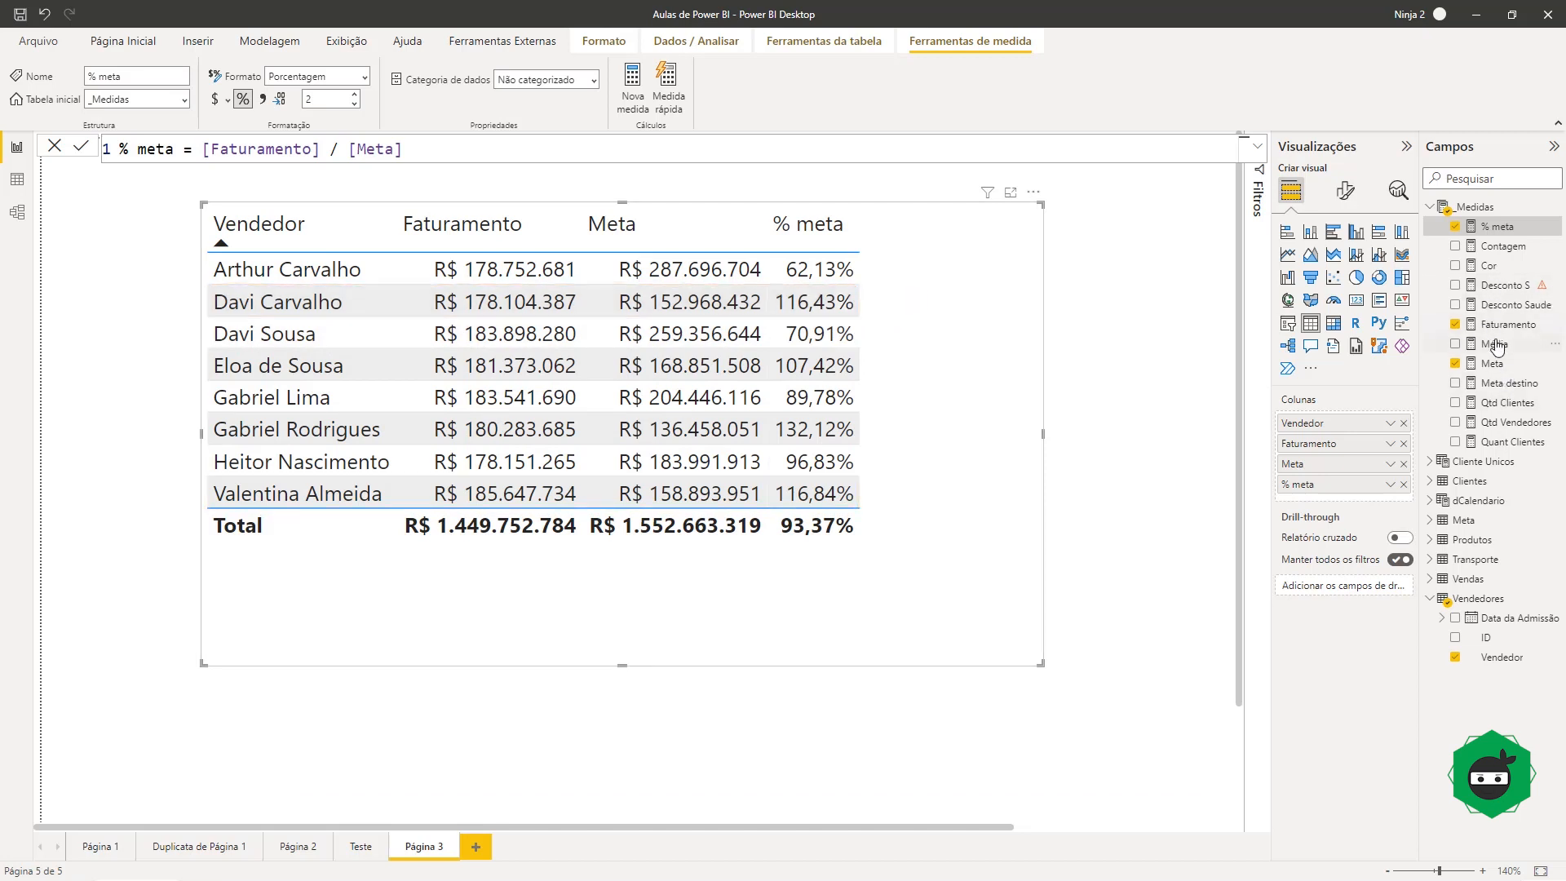
# - Add the Contagem measure from _Medidas as a column to the table
pyautogui.click(1501, 247)
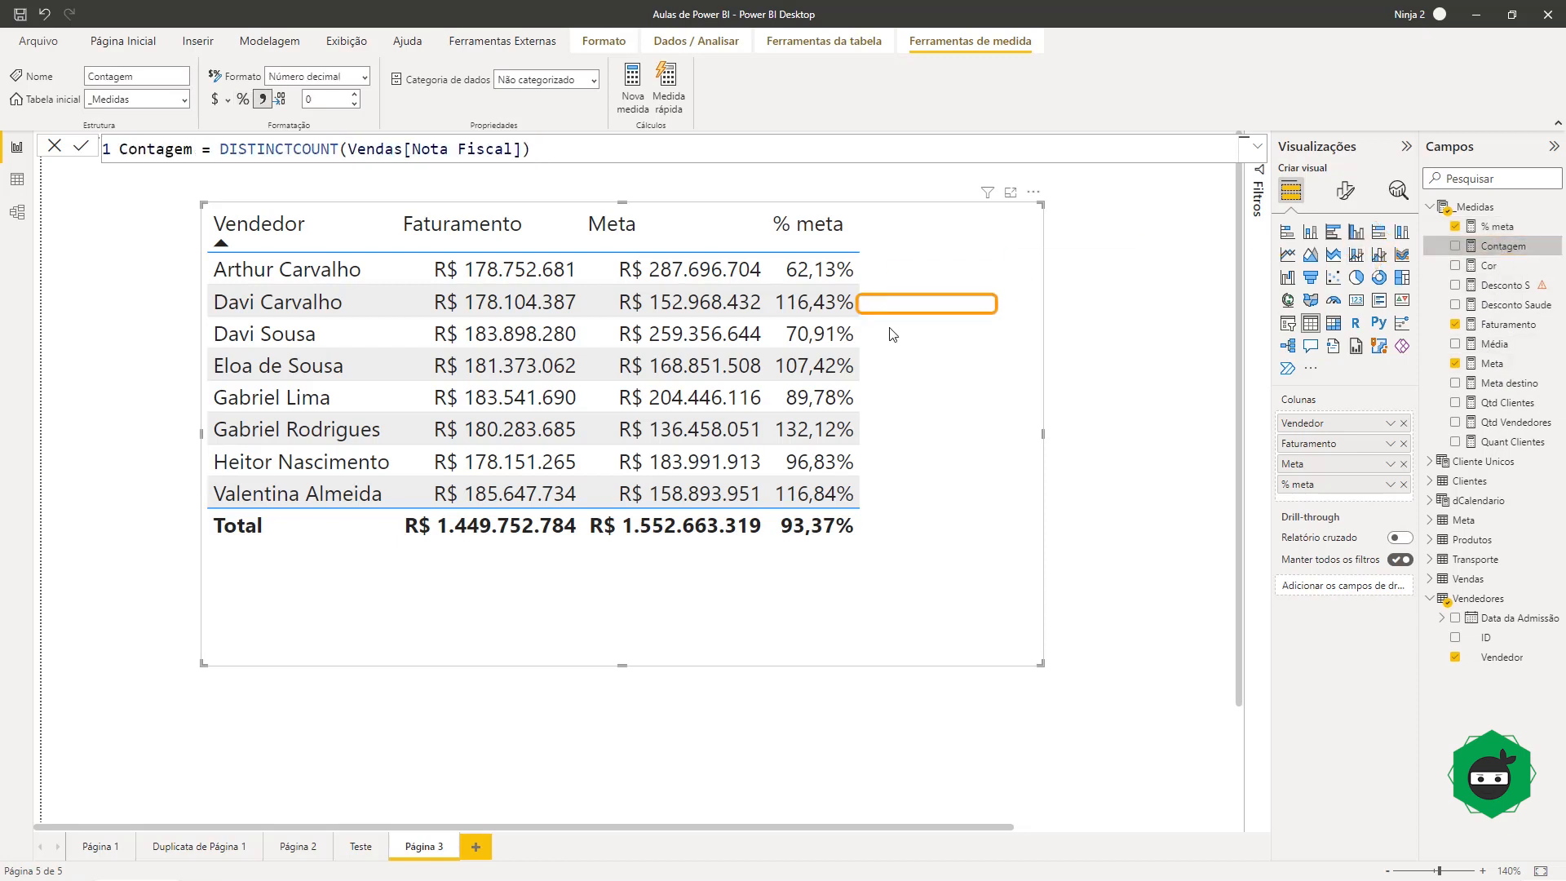
pyautogui.click(1456, 247)
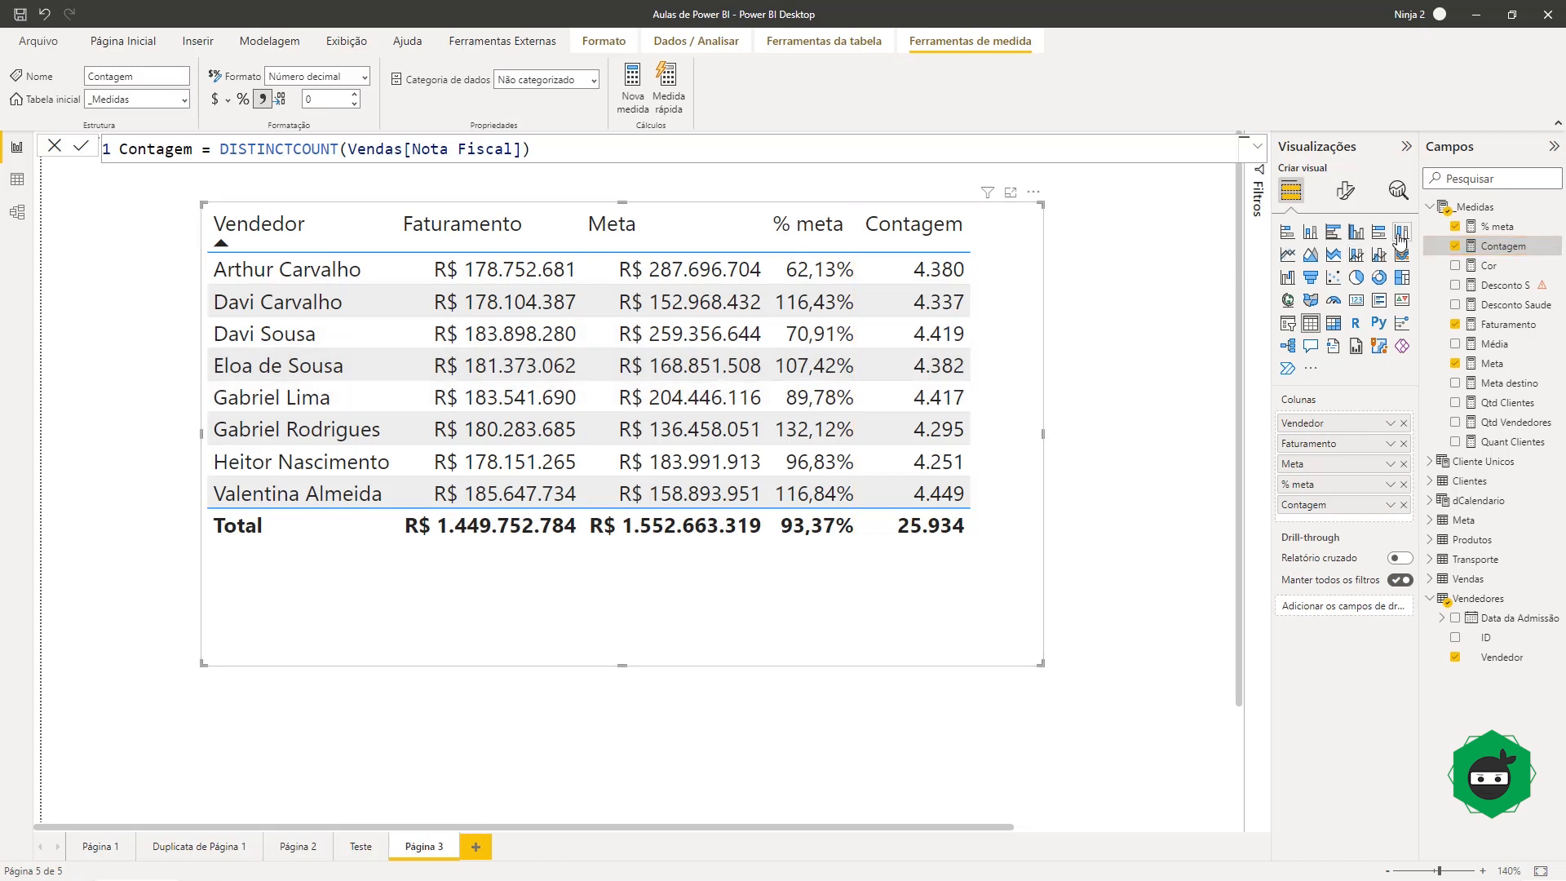
# - Try showing the seller measures, including Contagem, as a clustered column chart, and return the visual to a table
pyautogui.click(1356, 233)
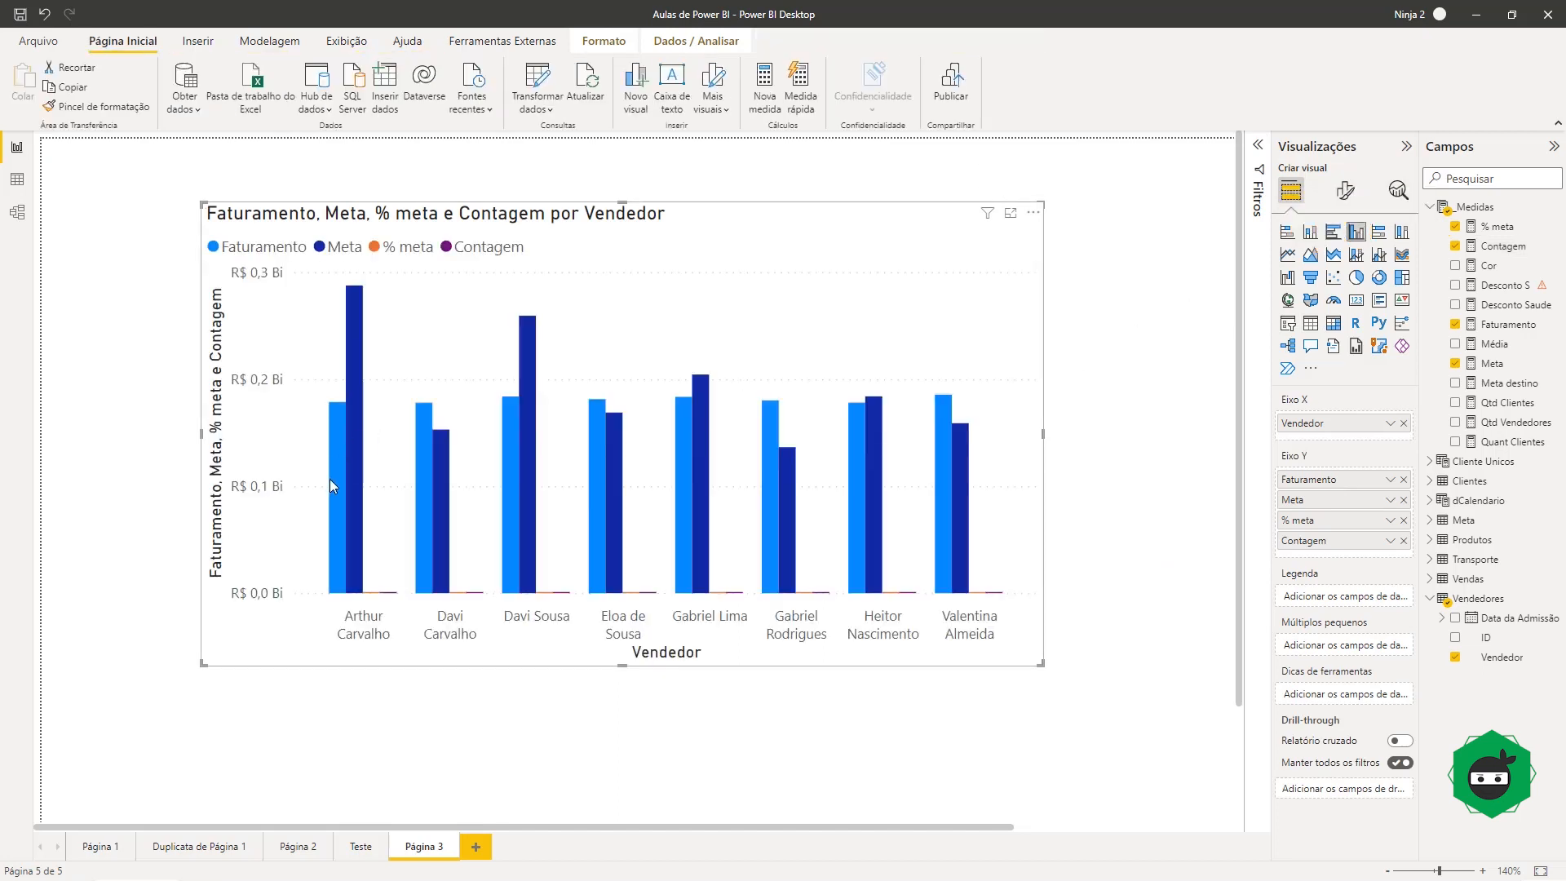
pyautogui.moveTo(349, 467)
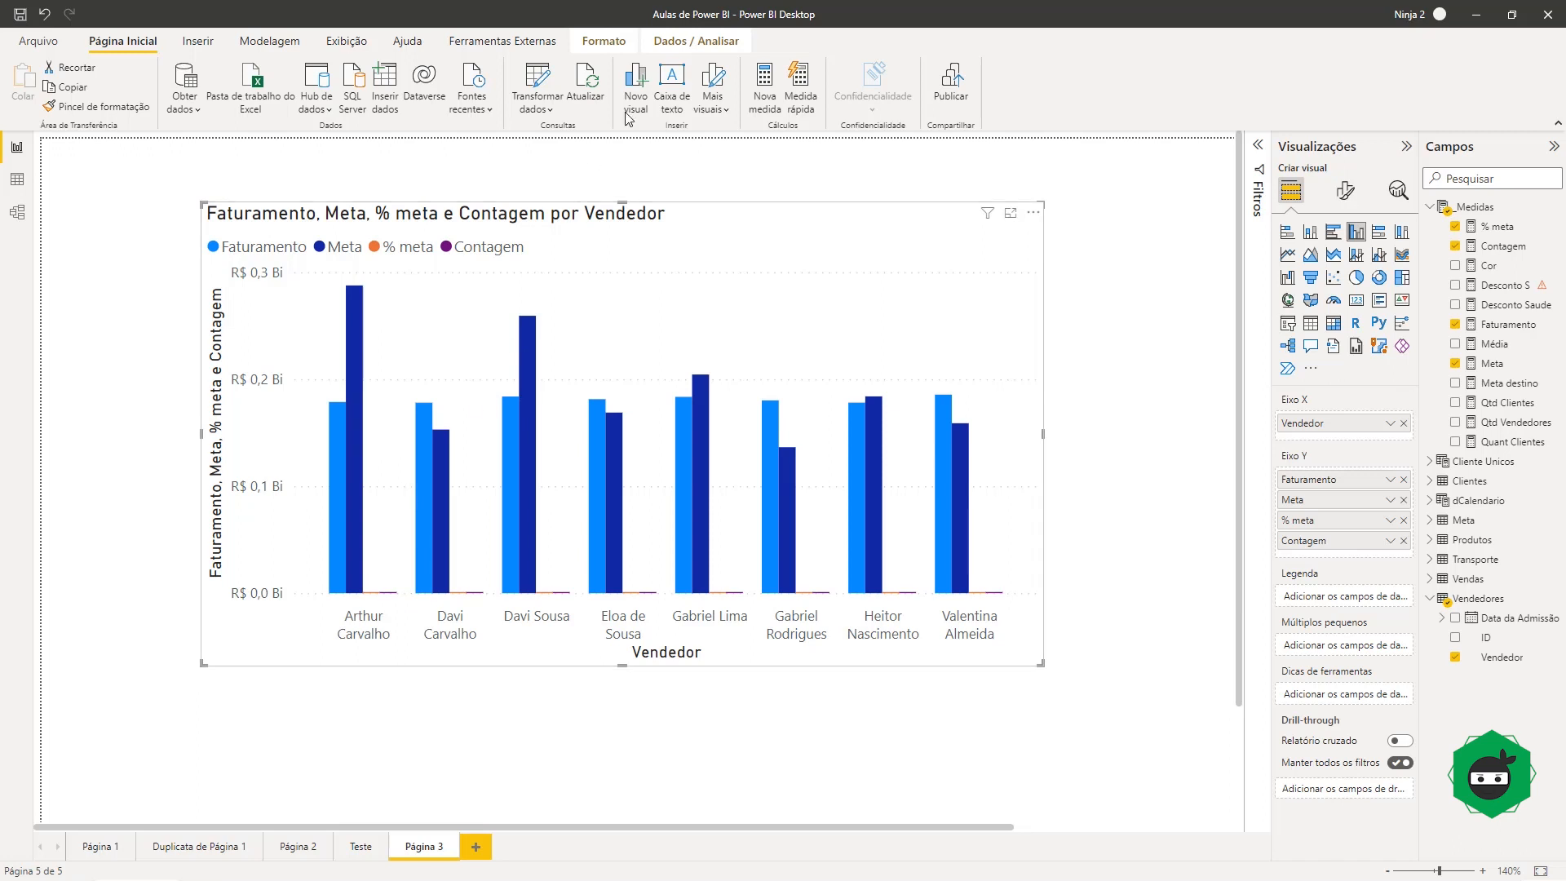
pyautogui.click(1311, 323)
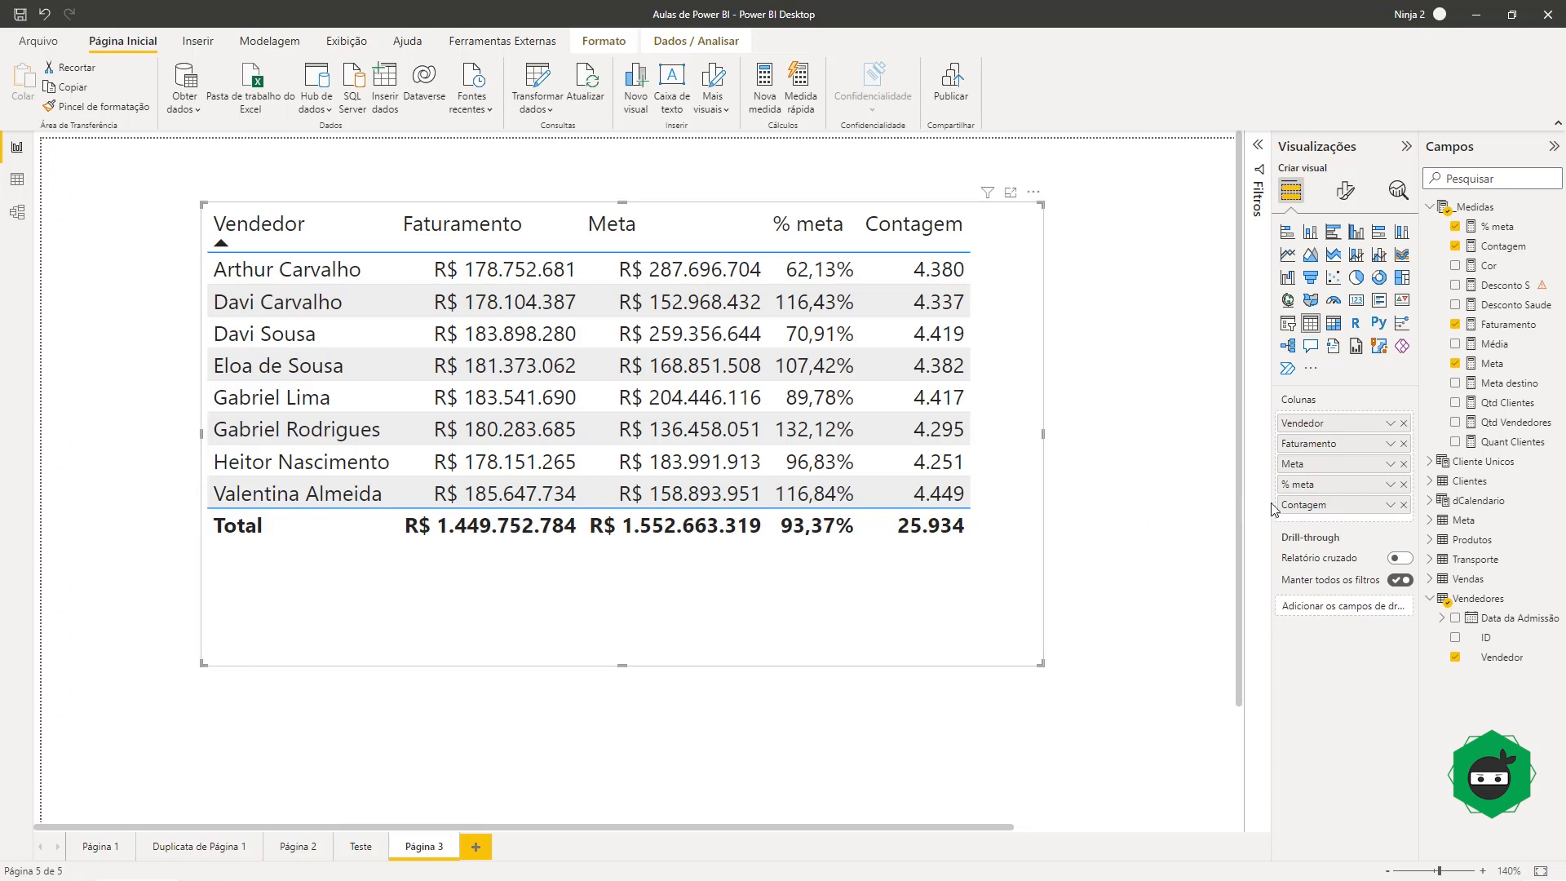
# - Open icon conditional formatting for the % meta column and set the lower limits of all three rules to Número
pyautogui.click(1393, 486)
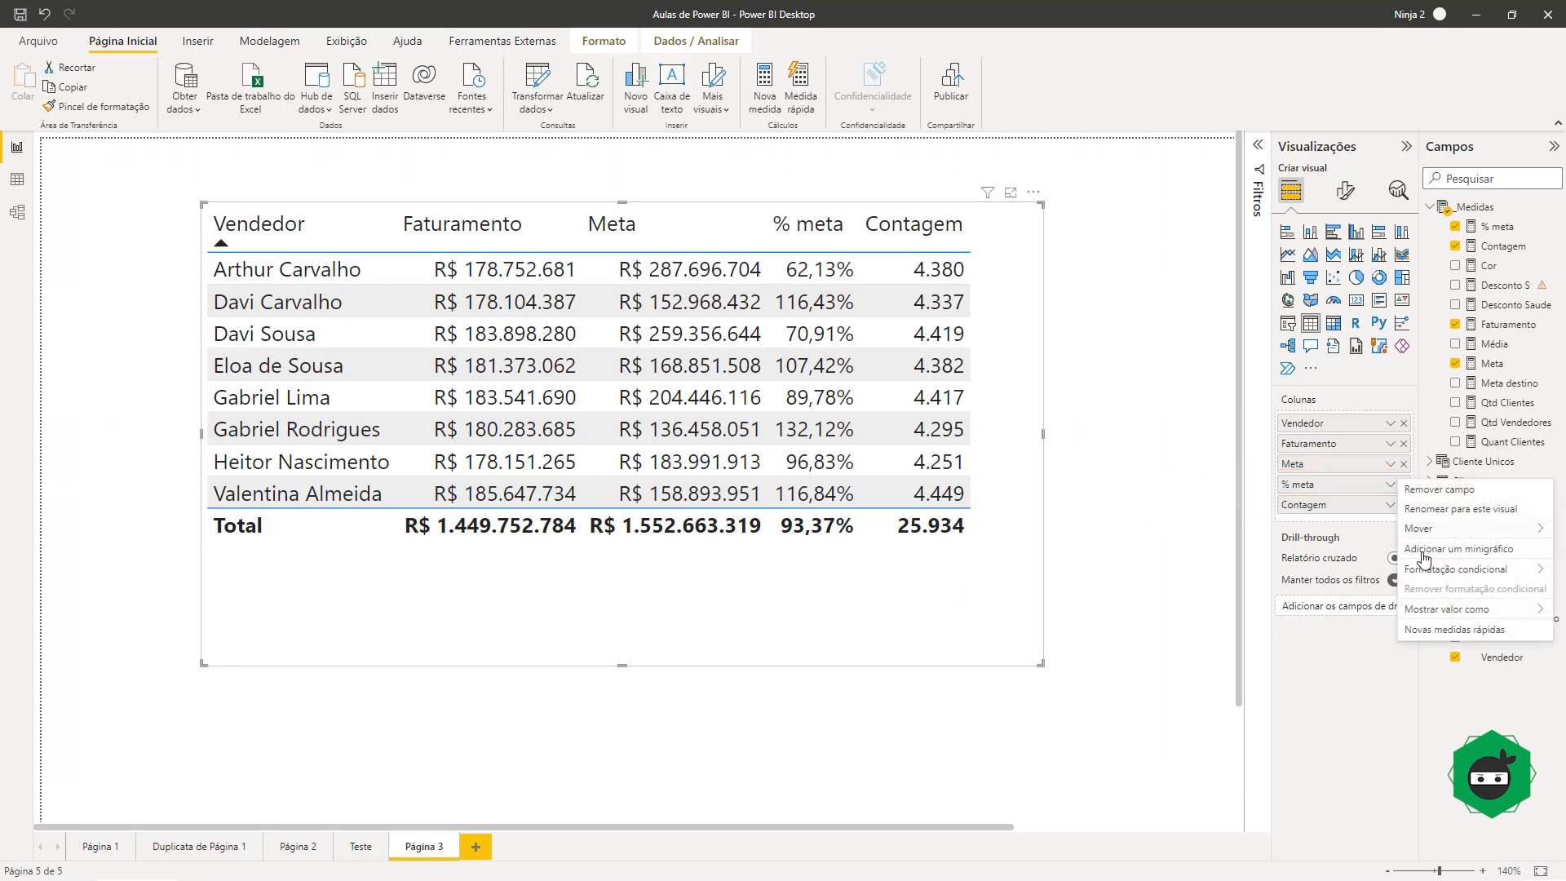
pyautogui.moveTo(1433, 578)
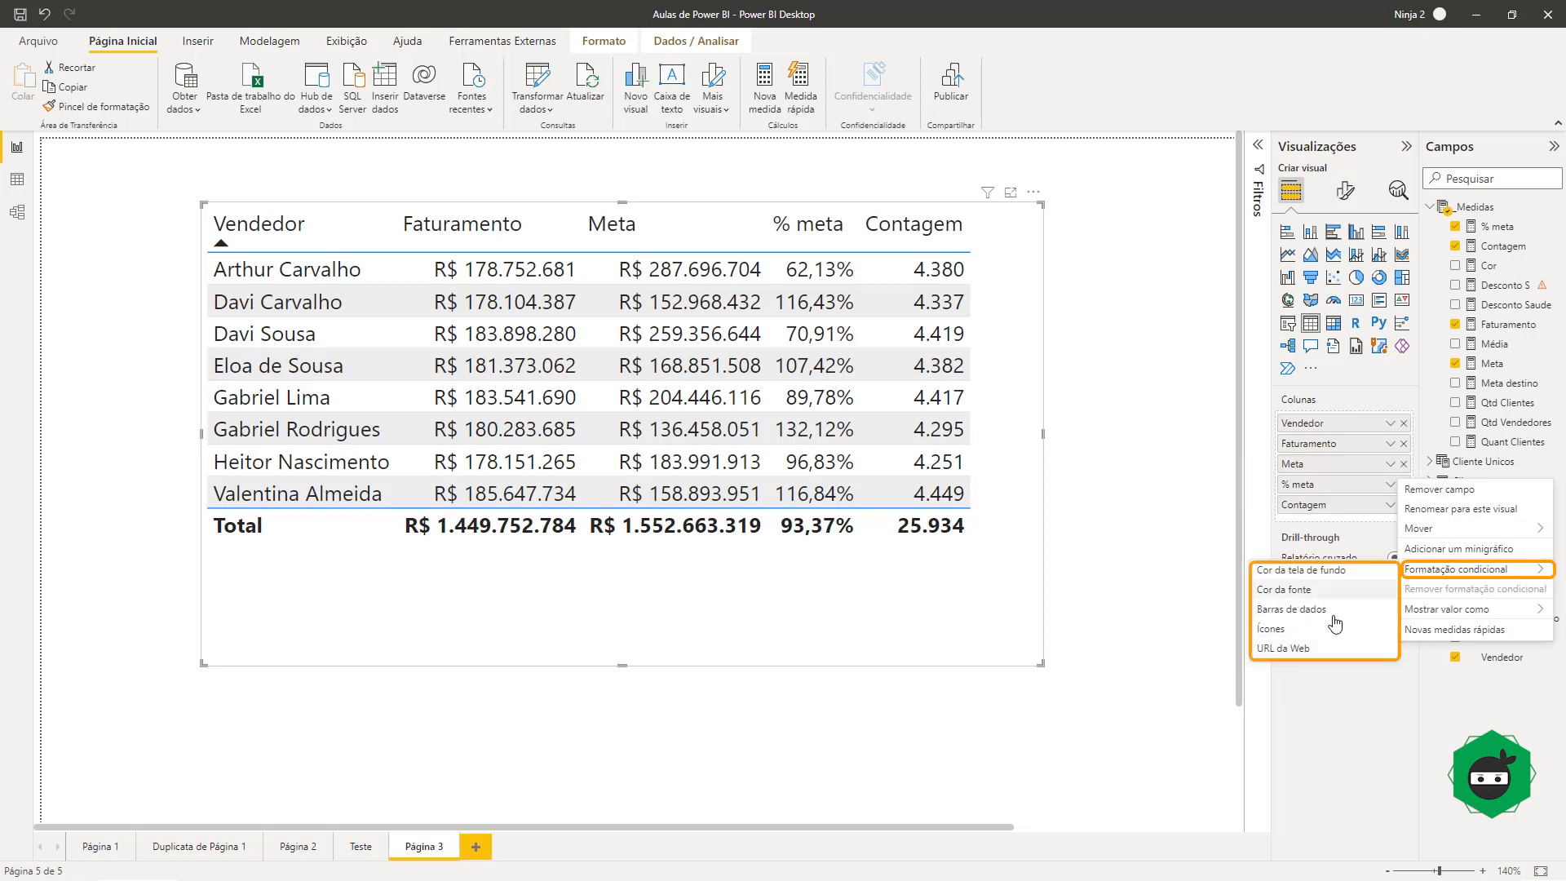
pyautogui.click(1277, 629)
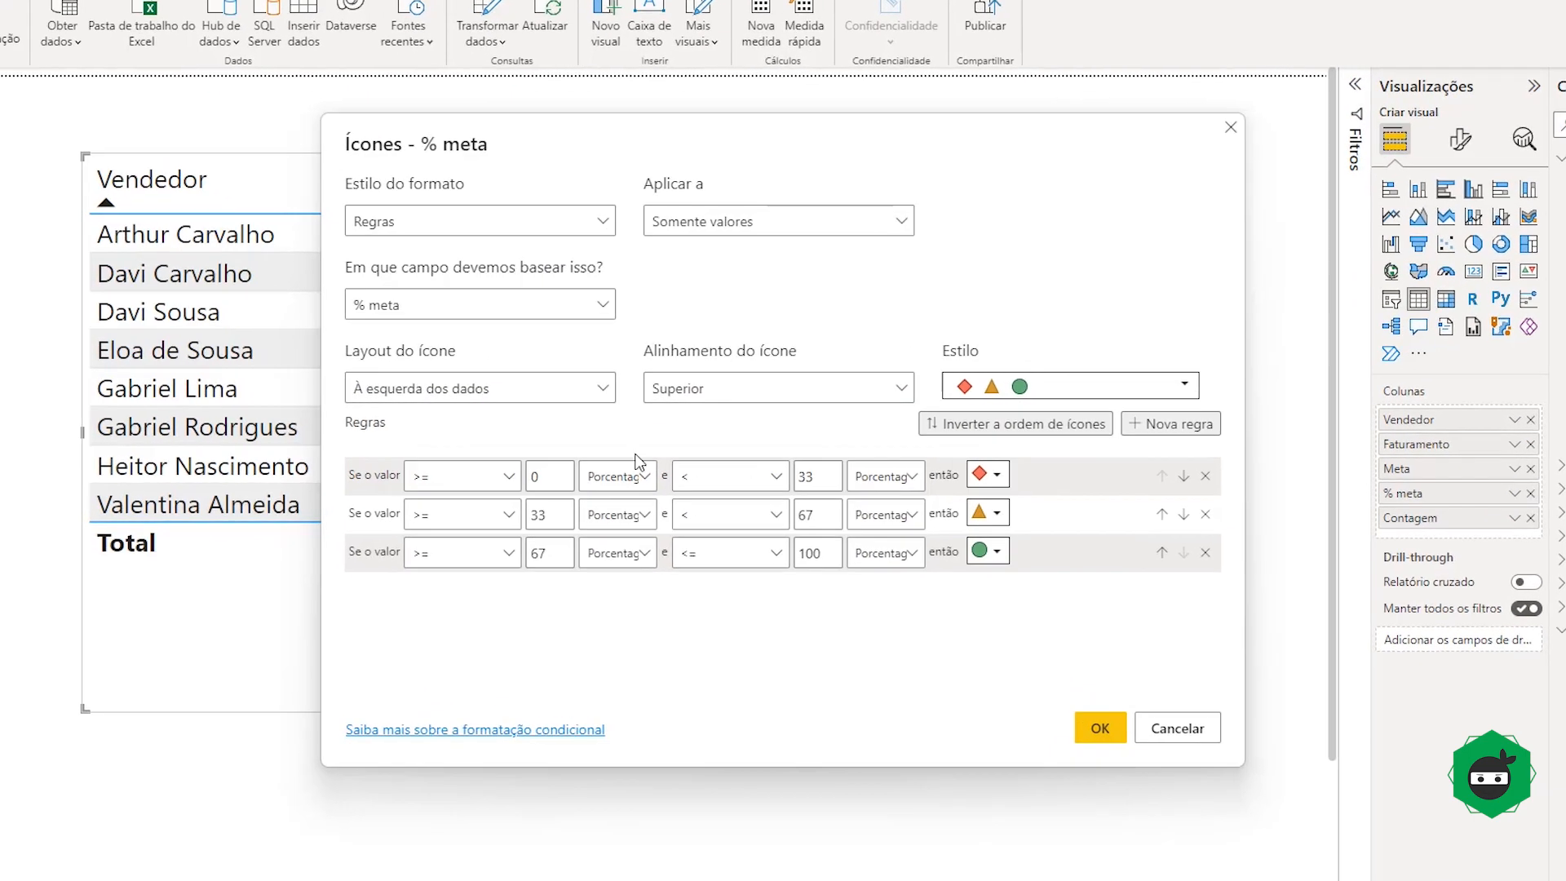
pyautogui.click(649, 476)
pyautogui.click(619, 512)
pyautogui.click(612, 517)
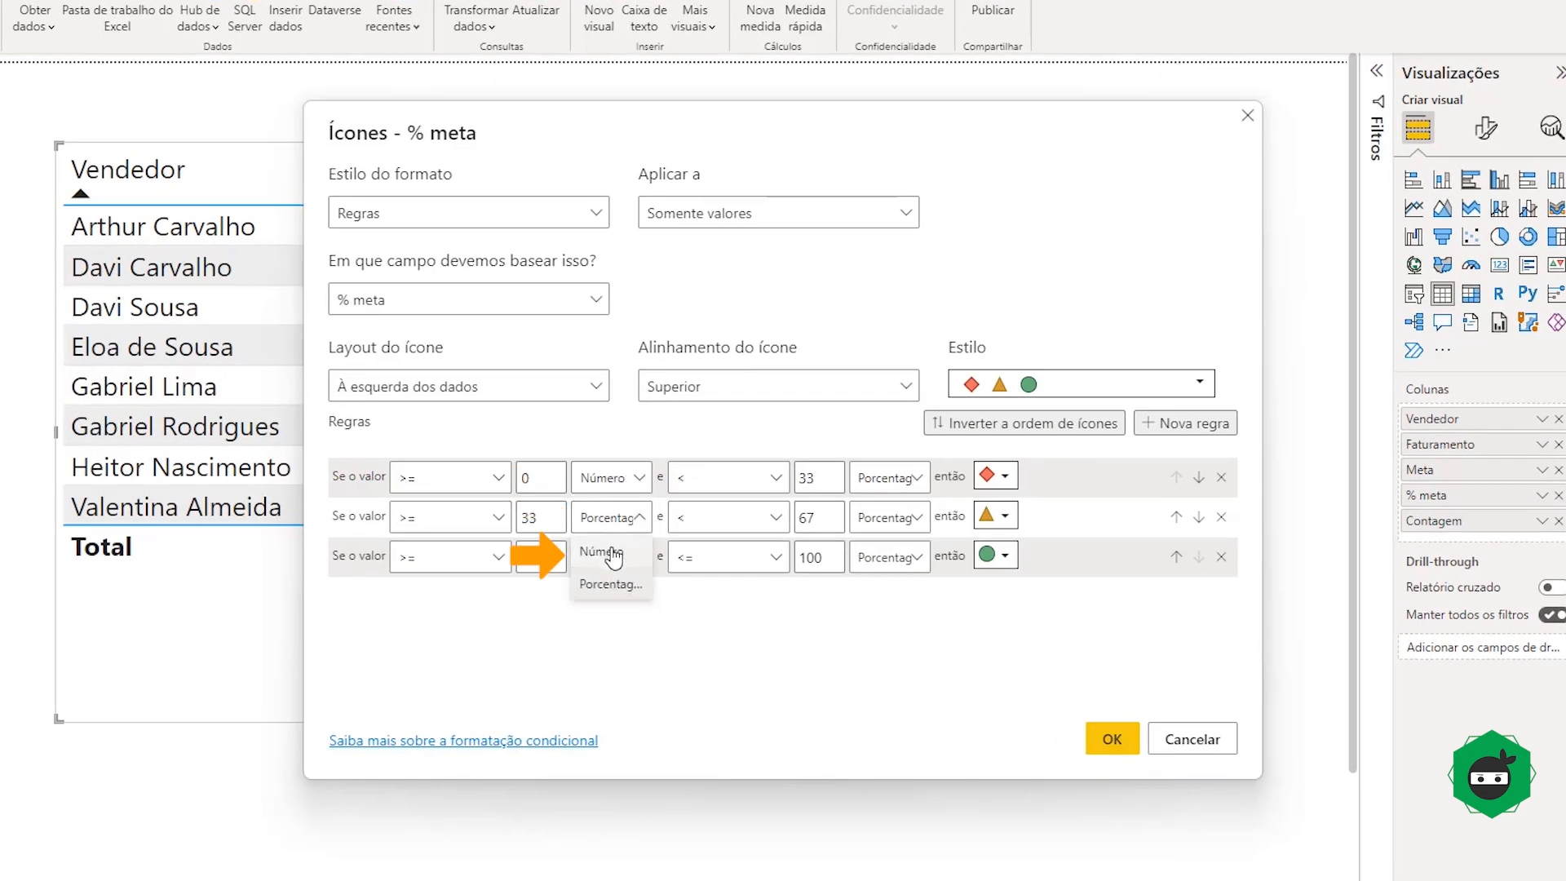
pyautogui.click(604, 552)
pyautogui.click(612, 557)
pyautogui.click(604, 590)
# - Set the upper limits of all three icon rules to Número
pyautogui.click(889, 477)
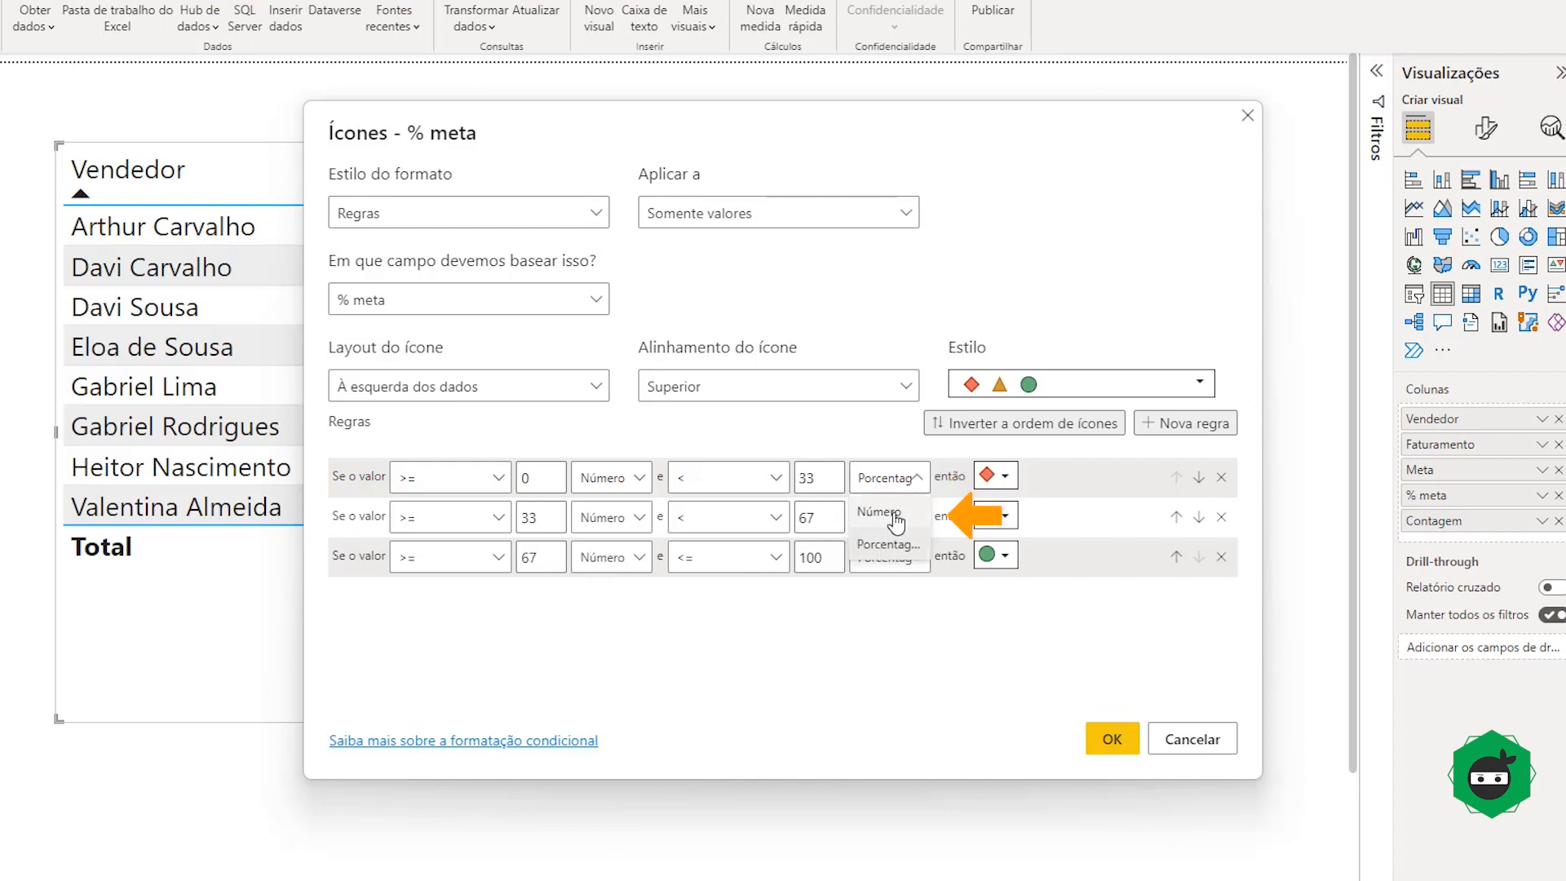
pyautogui.click(885, 507)
pyautogui.click(889, 517)
pyautogui.click(885, 547)
pyautogui.click(889, 557)
pyautogui.click(888, 588)
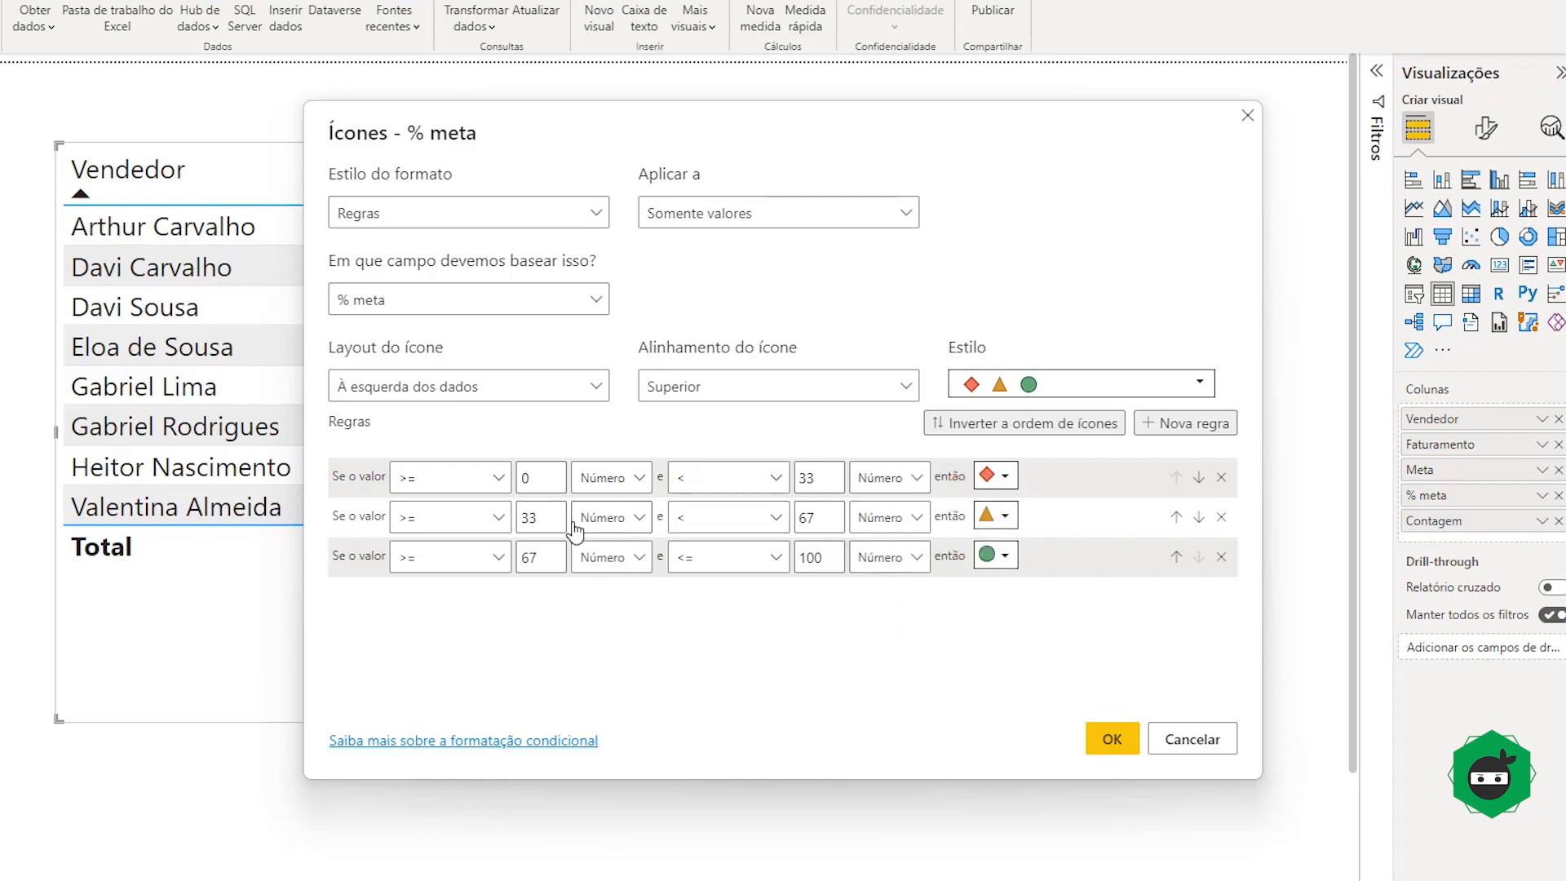
# - Give the first icon rule a red down arrow and set its upper limit to 0,5
pyautogui.click(998, 477)
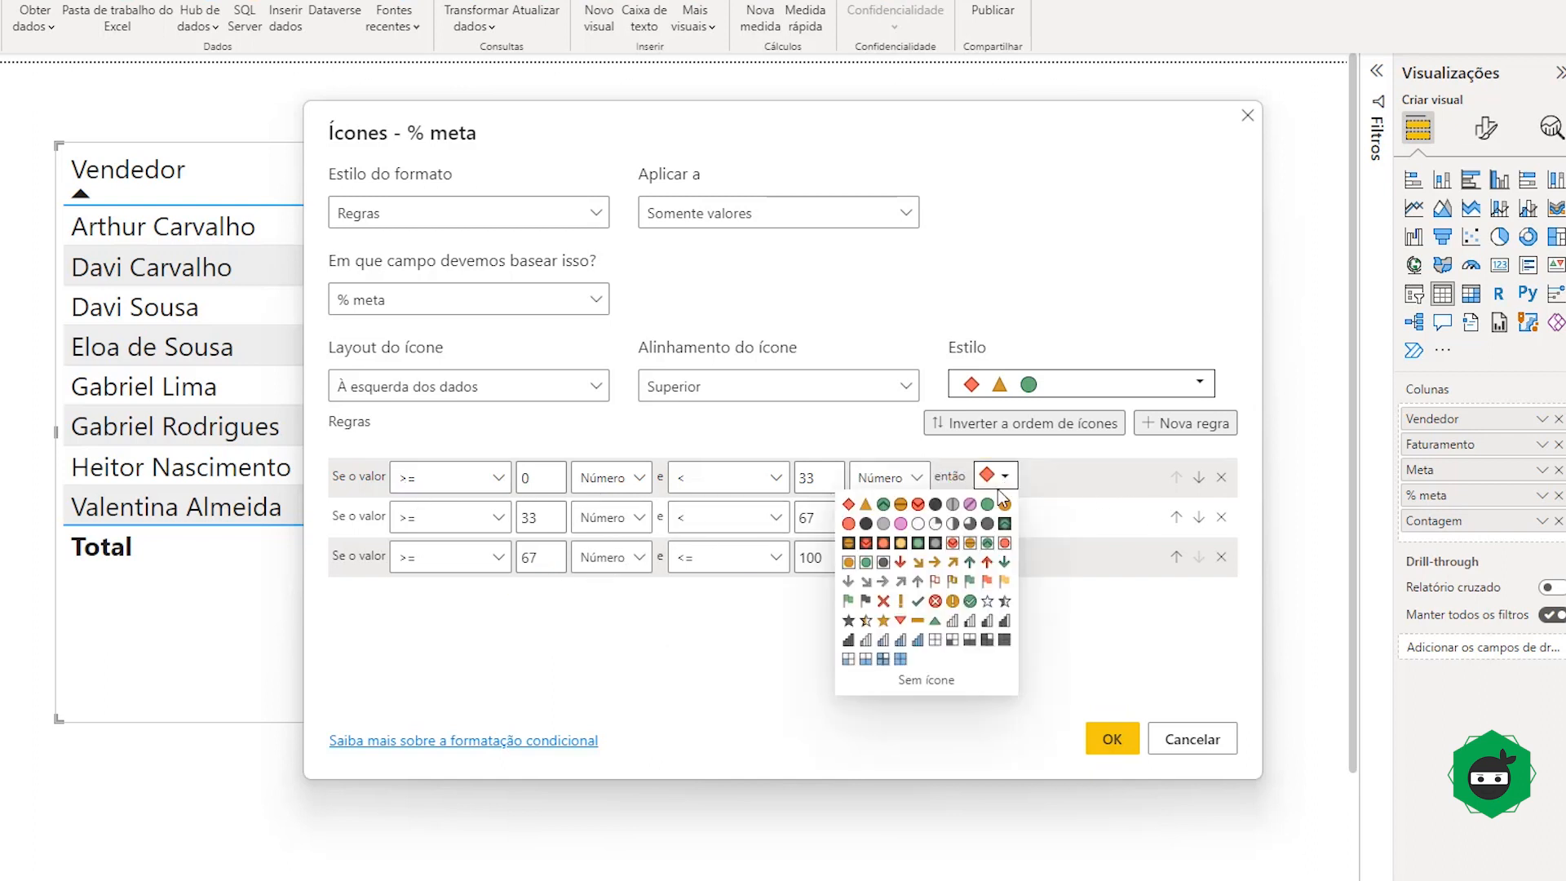
pyautogui.click(901, 562)
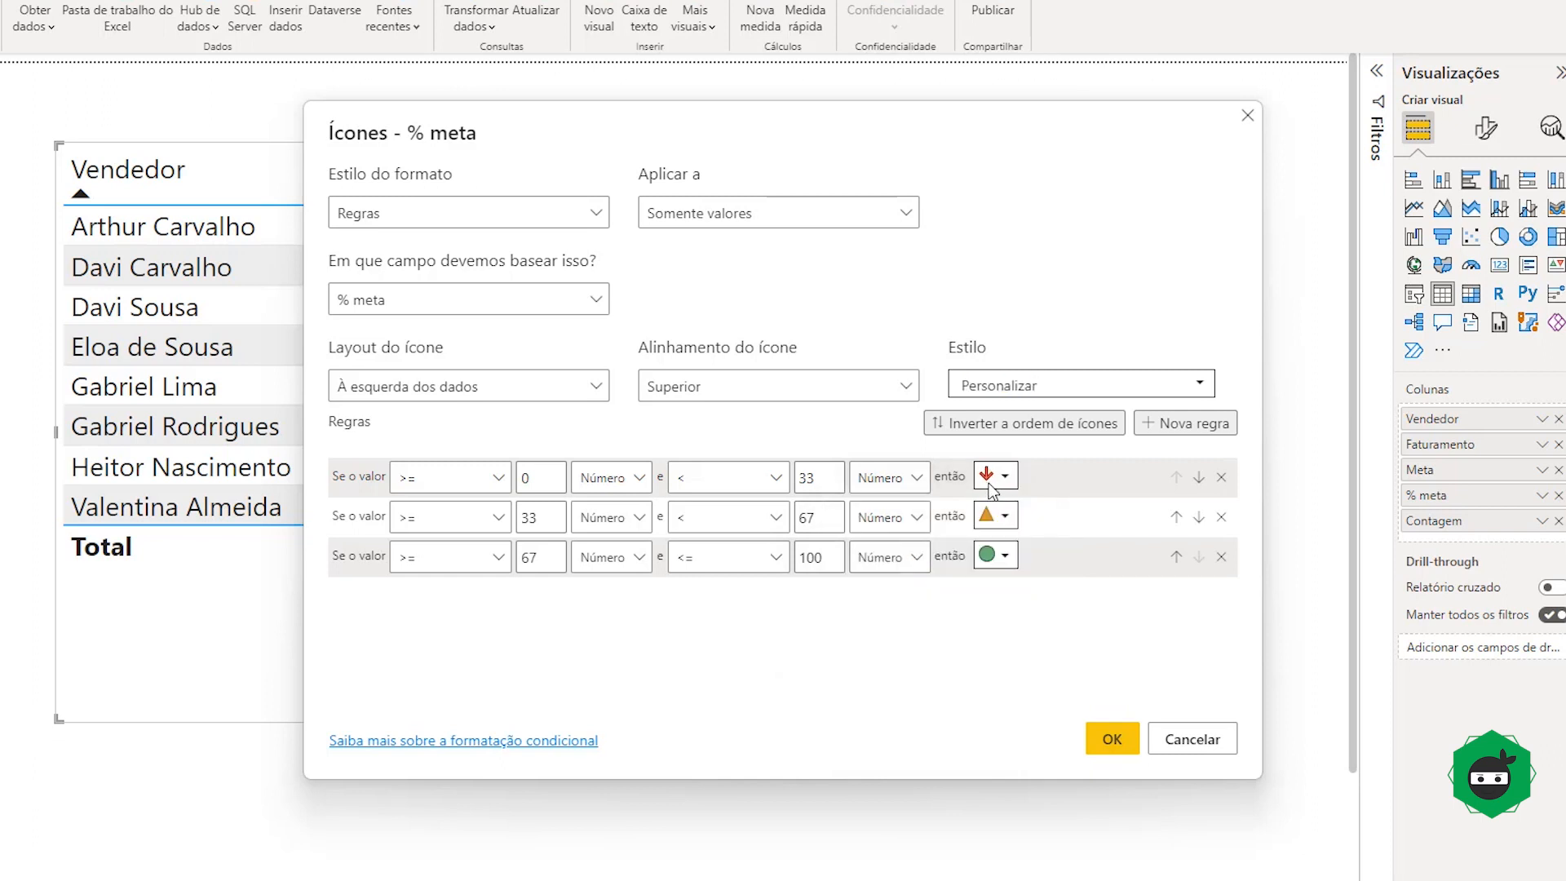
pyautogui.click(1016, 479)
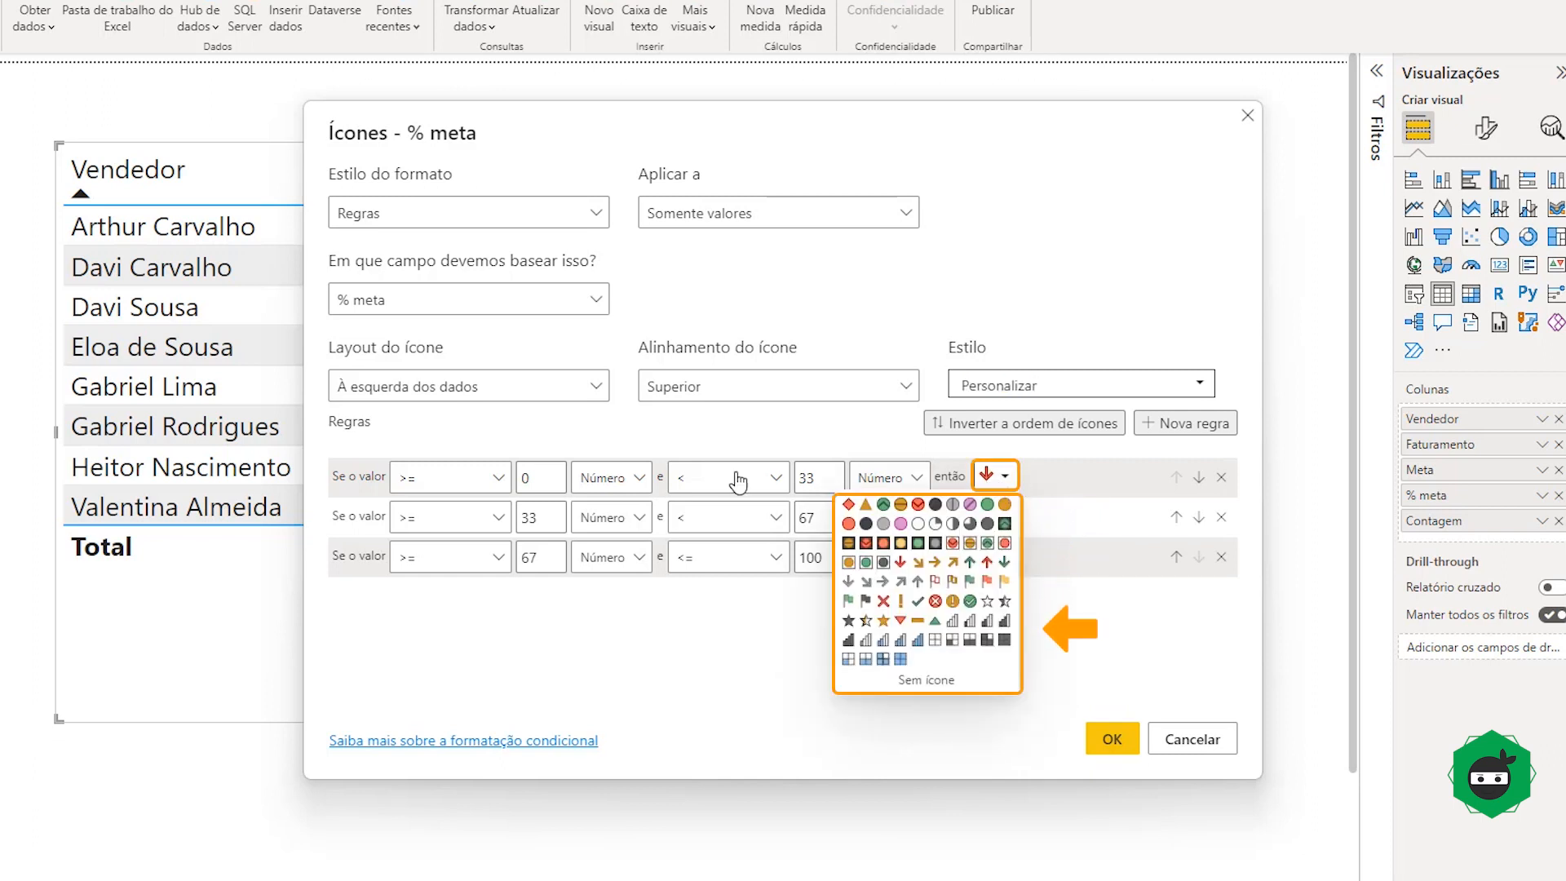
pyautogui.click(678, 430)
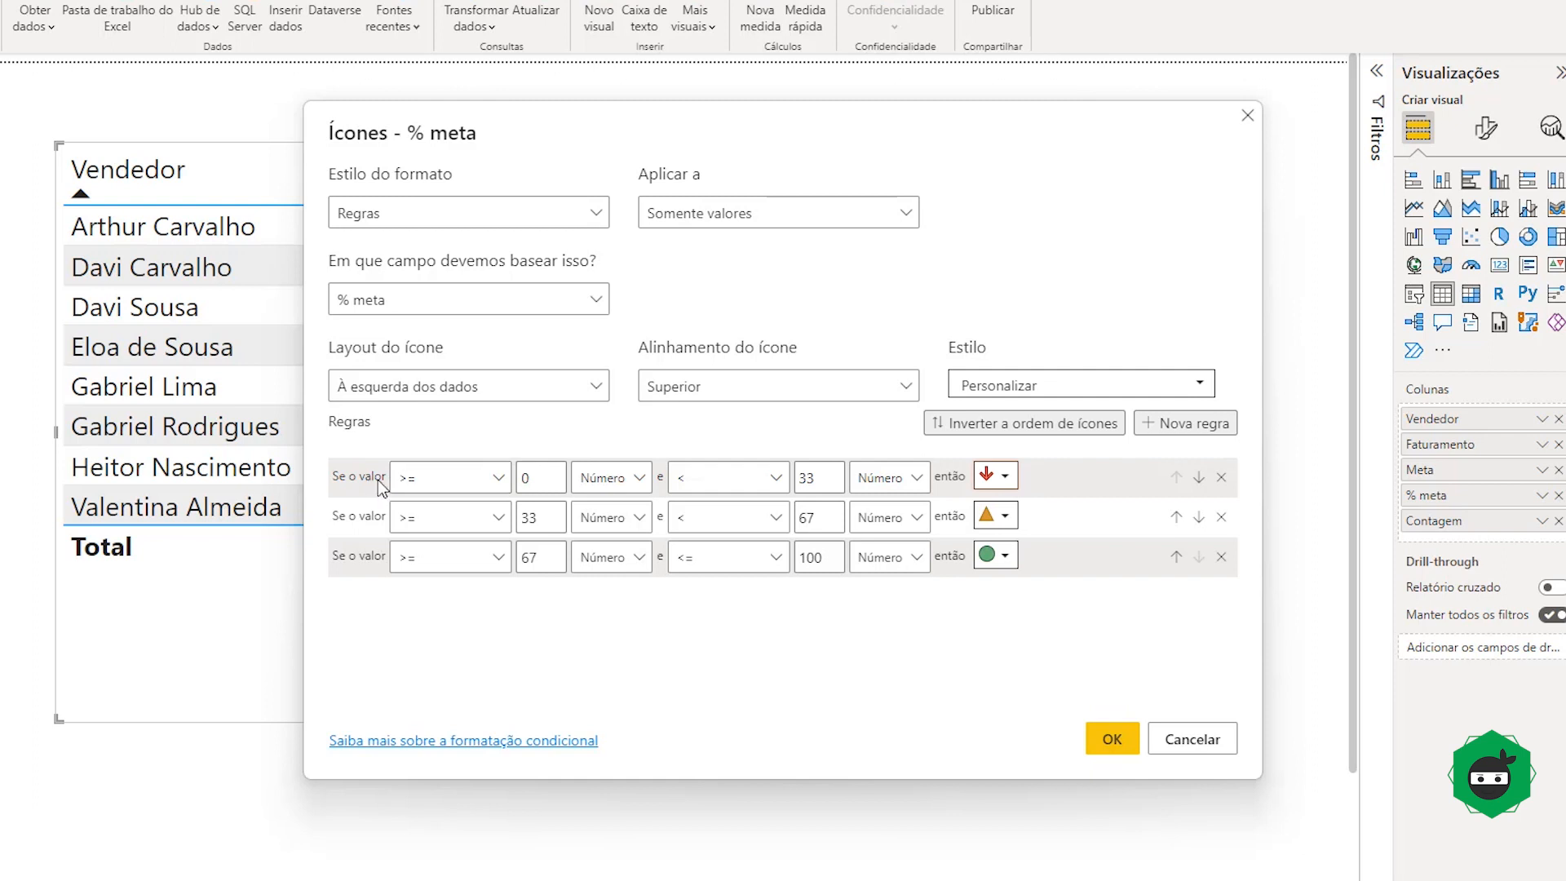
pyautogui.click(498, 478)
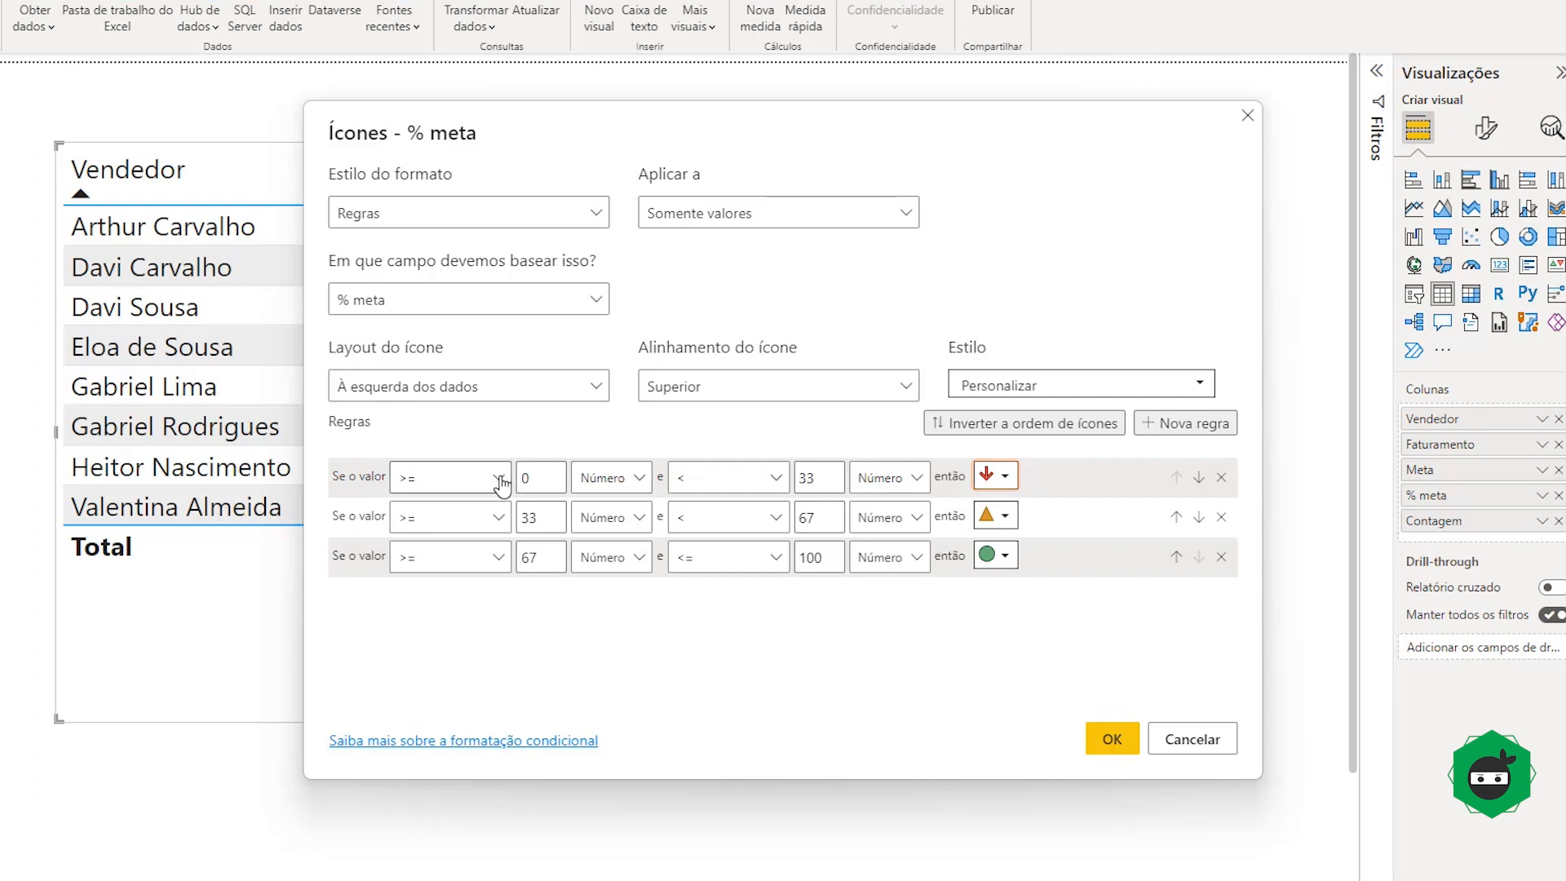
pyautogui.doubleClick(831, 481)
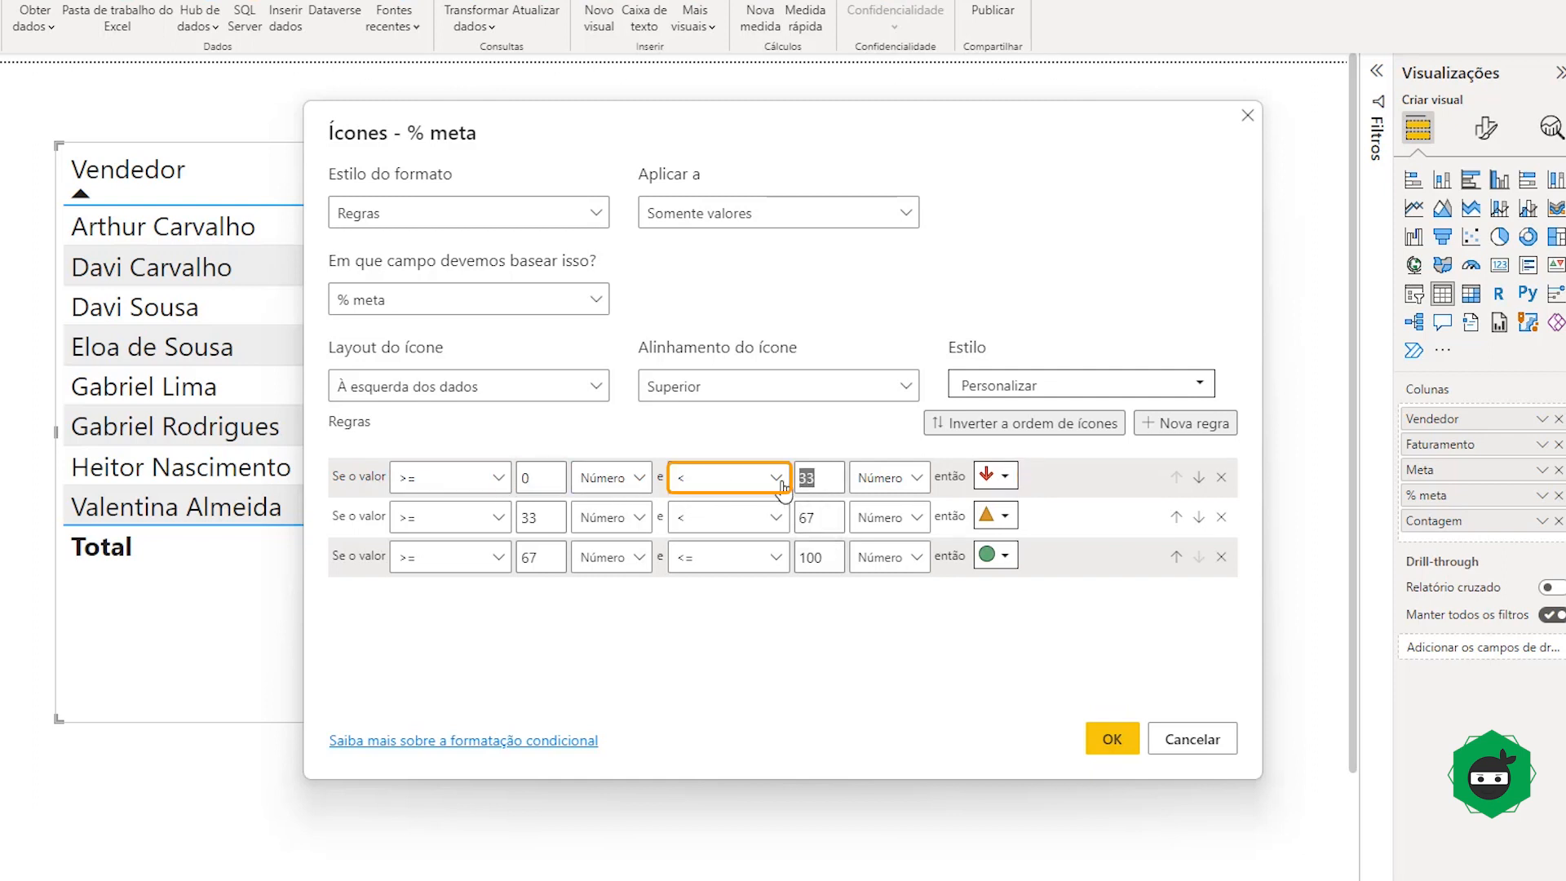
pyautogui.write('0,5')
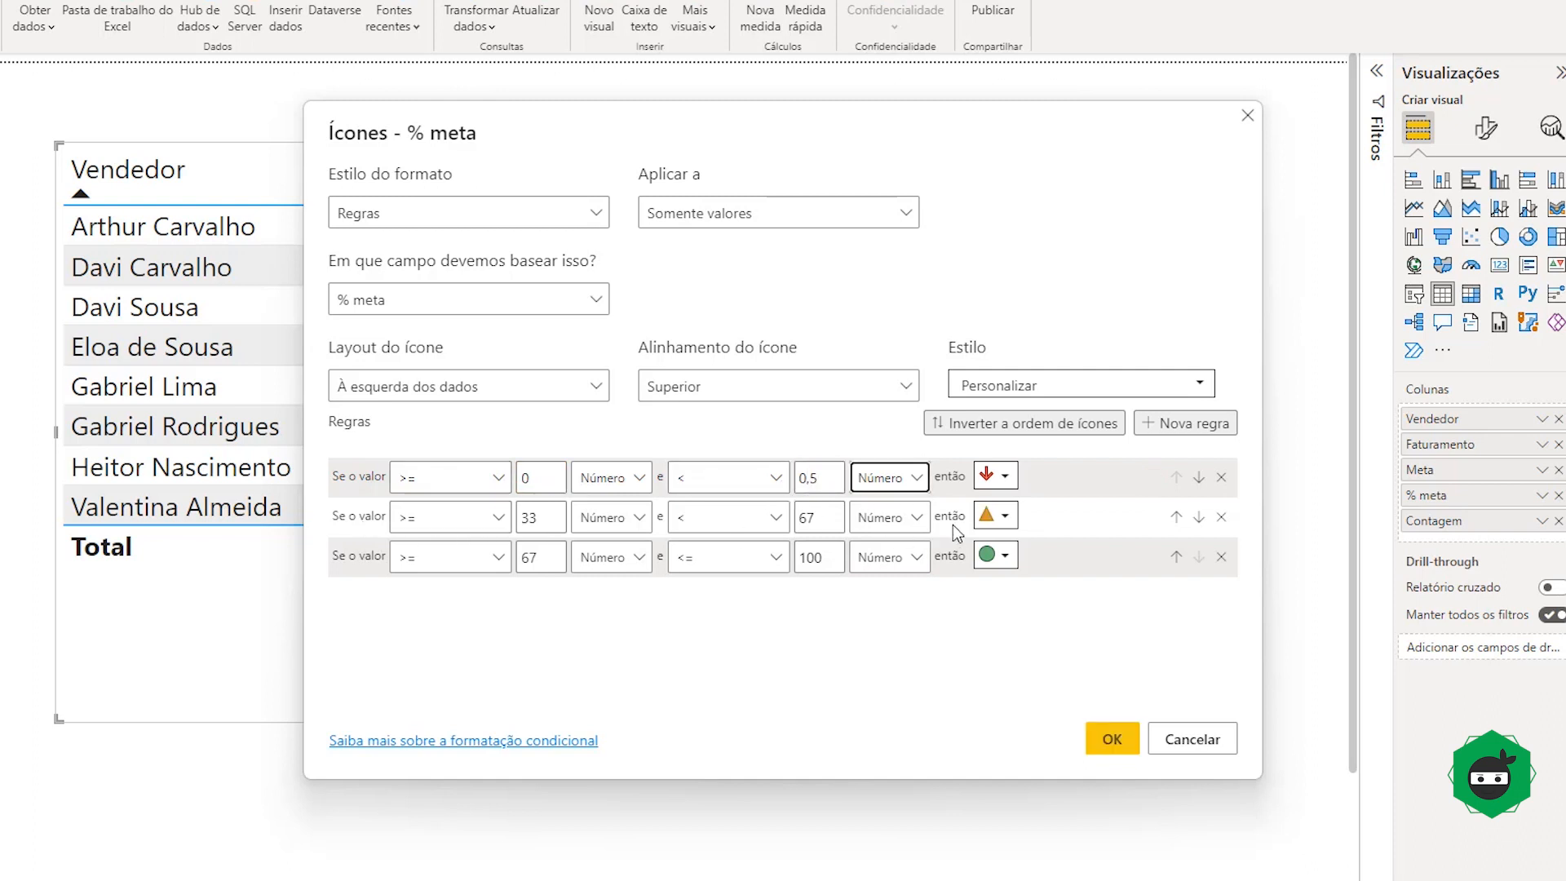
# - Give the second icon rule a yellow circle and set its range from 0,51 to 0,9
pyautogui.click(1003, 522)
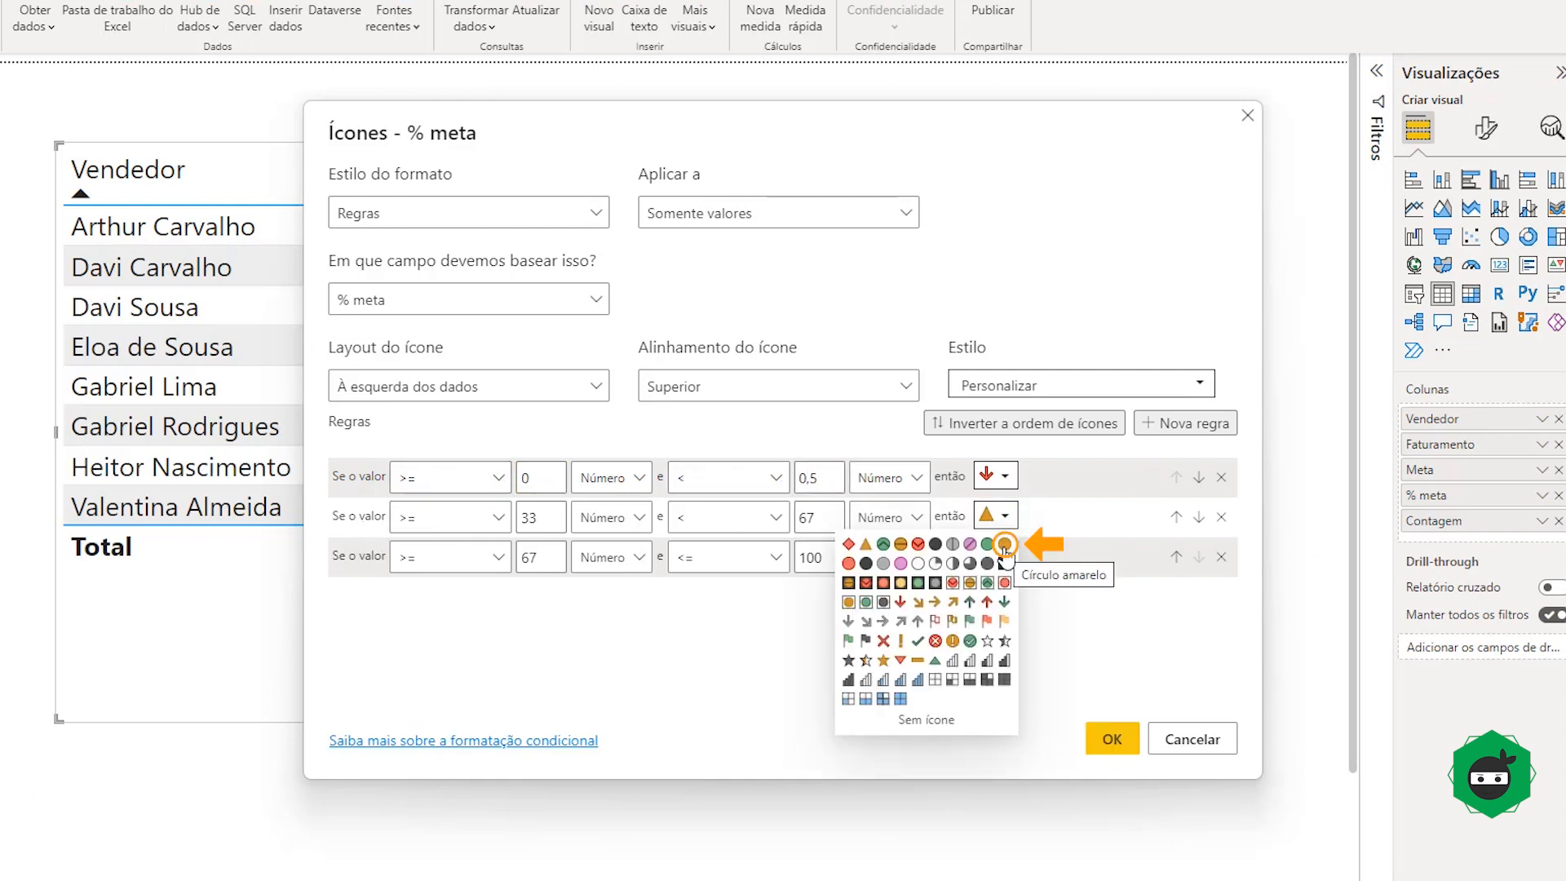
pyautogui.click(1002, 543)
pyautogui.moveTo(541, 518); pyautogui.dragTo(476, 531)
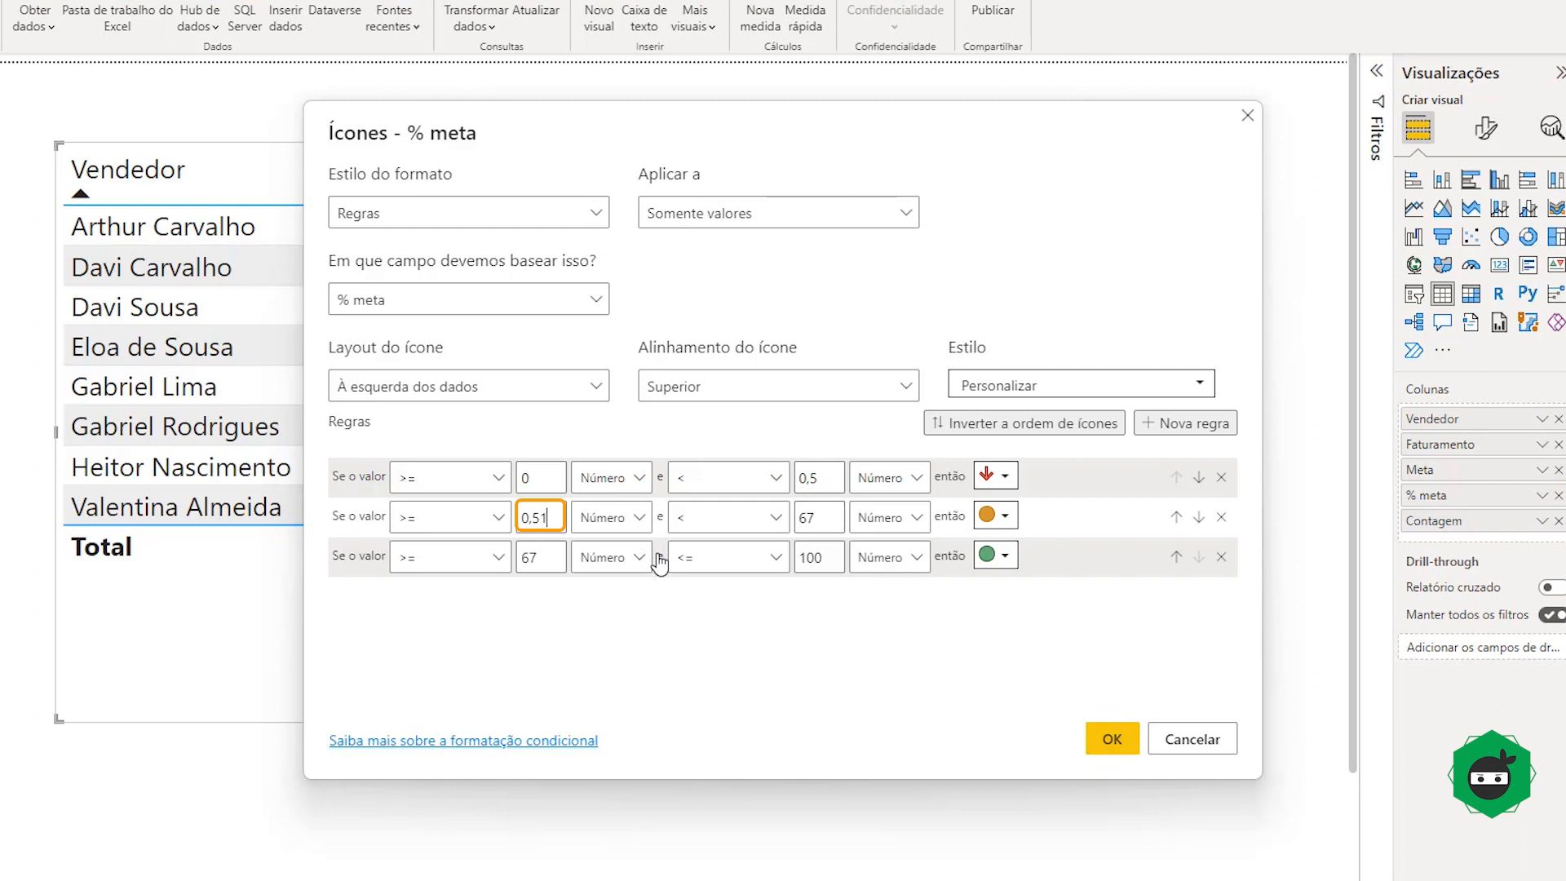
pyautogui.press('Tab')
pyautogui.press('Tab')
pyautogui.press('Tab')
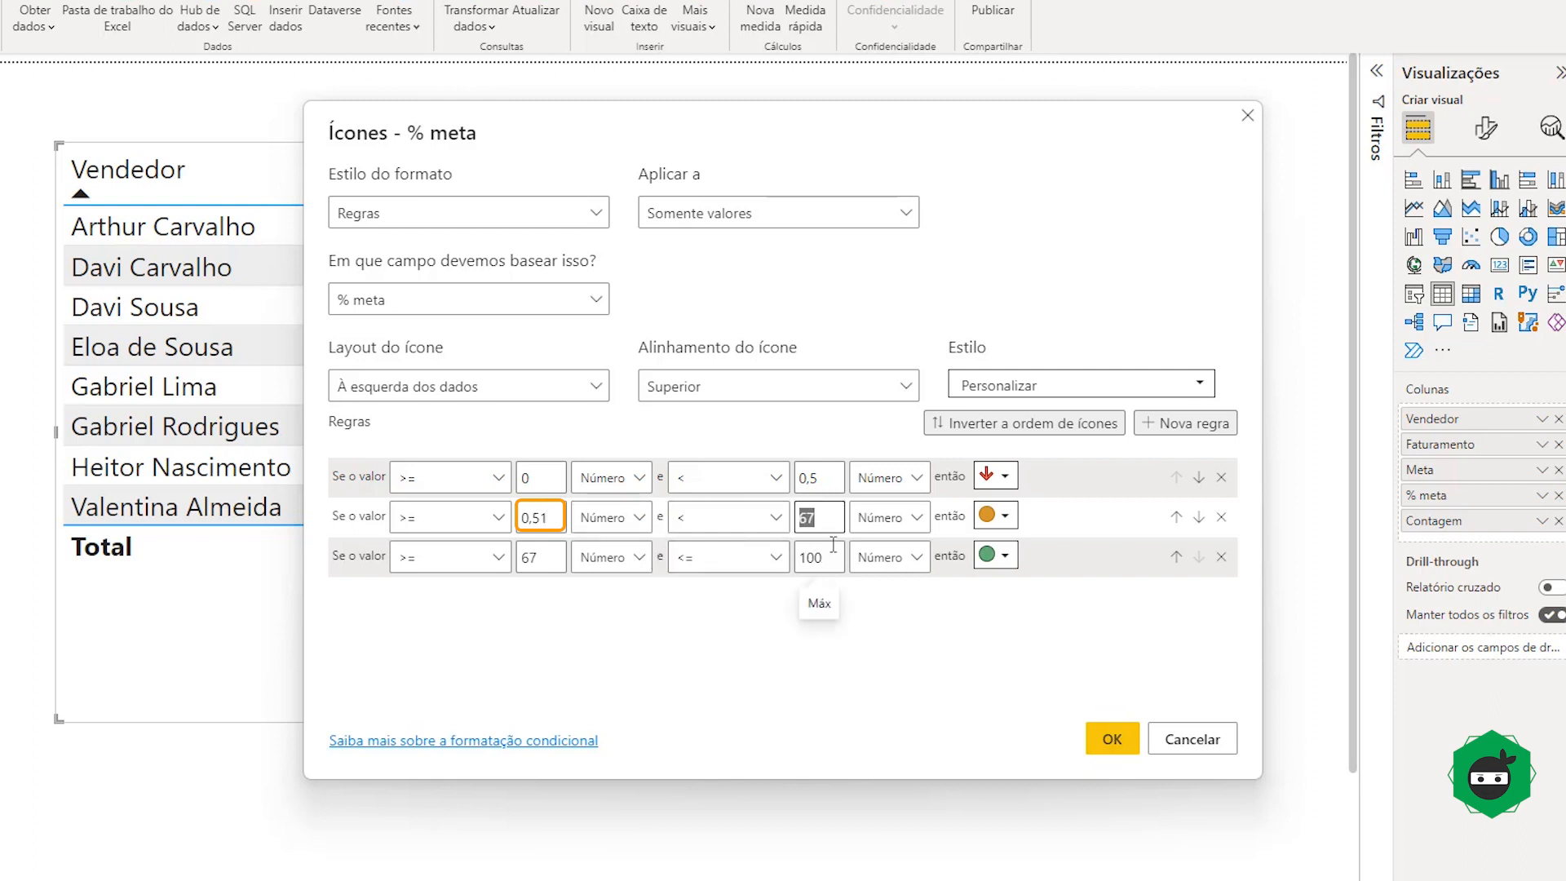
pyautogui.write('0,9')
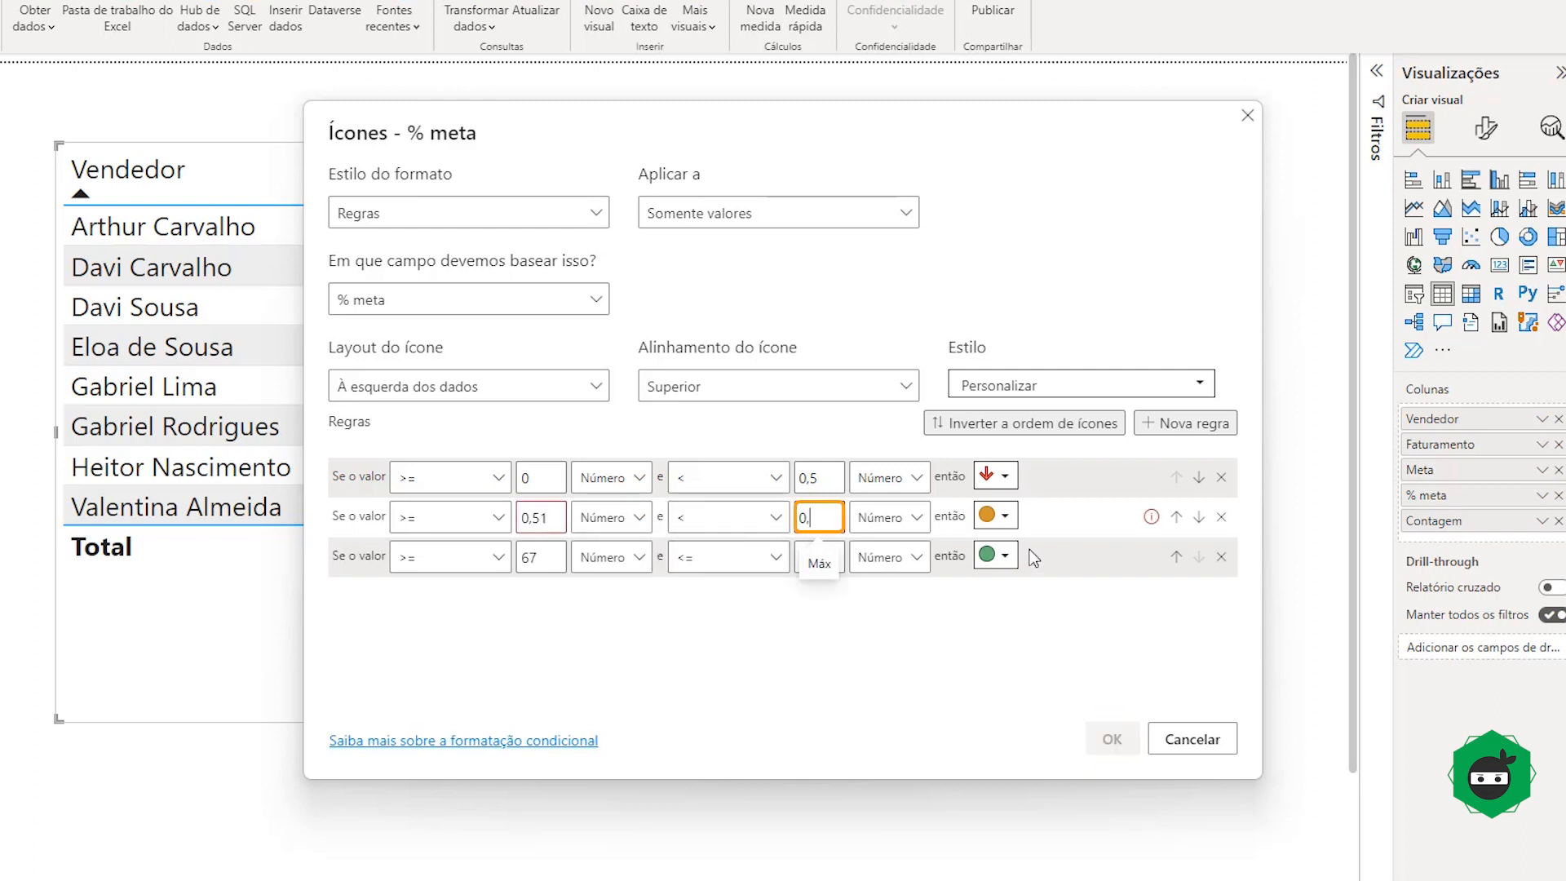
pyautogui.press('Tab')
pyautogui.press('Tab')
pyautogui.press('Tab')
pyautogui.press('Tab')
pyautogui.press('Tab')
pyautogui.press('Tab')
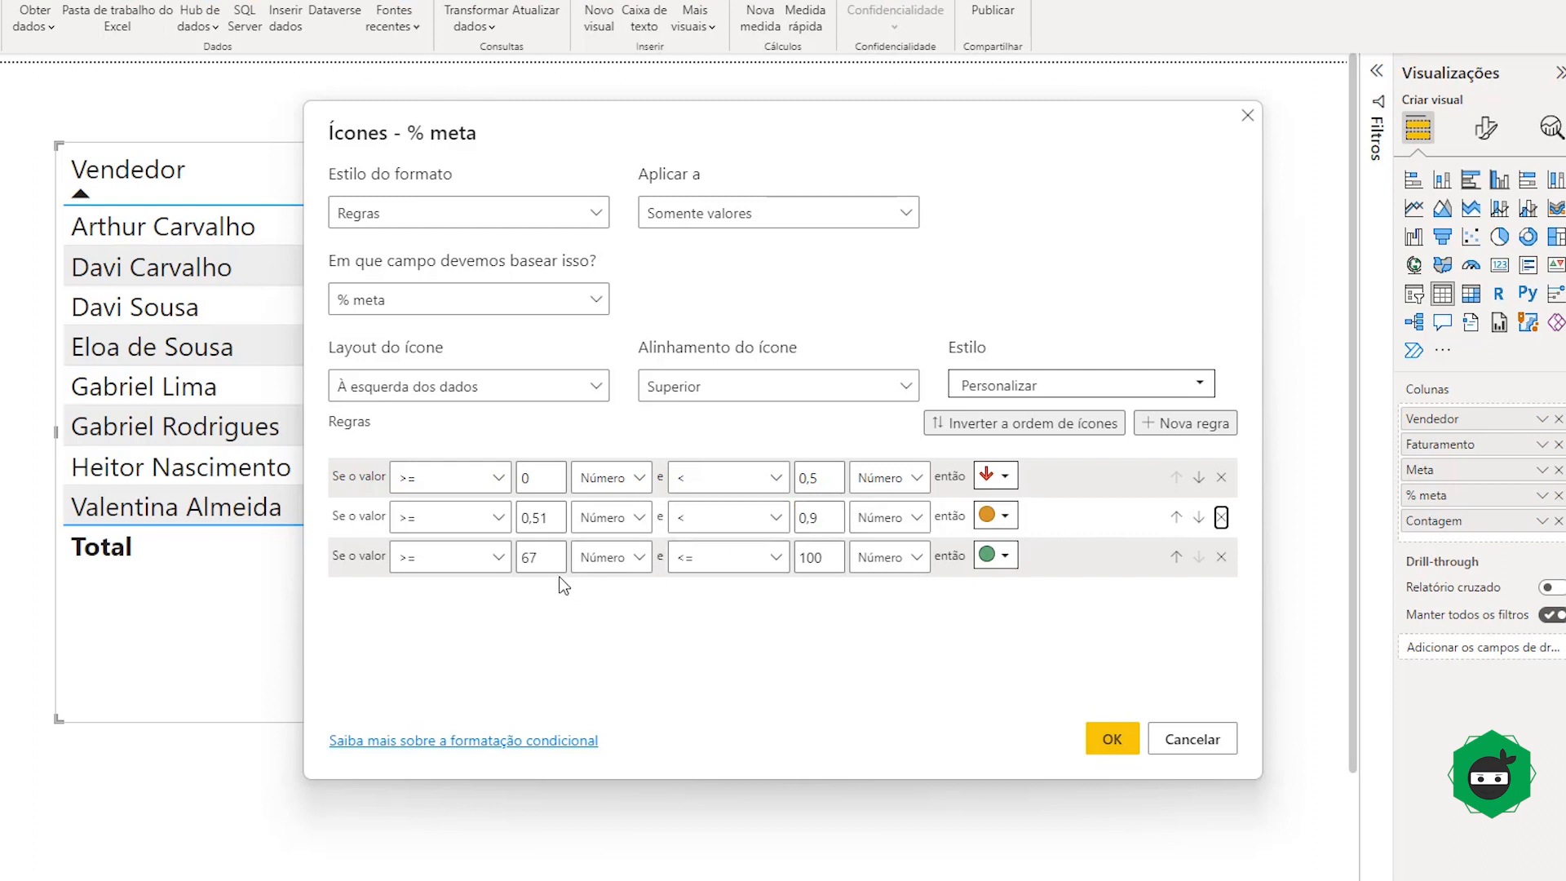
# - Give the third icon rule a green up arrow for values from 0,91 to Máx, and apply the icon formatting
pyautogui.click(997, 556)
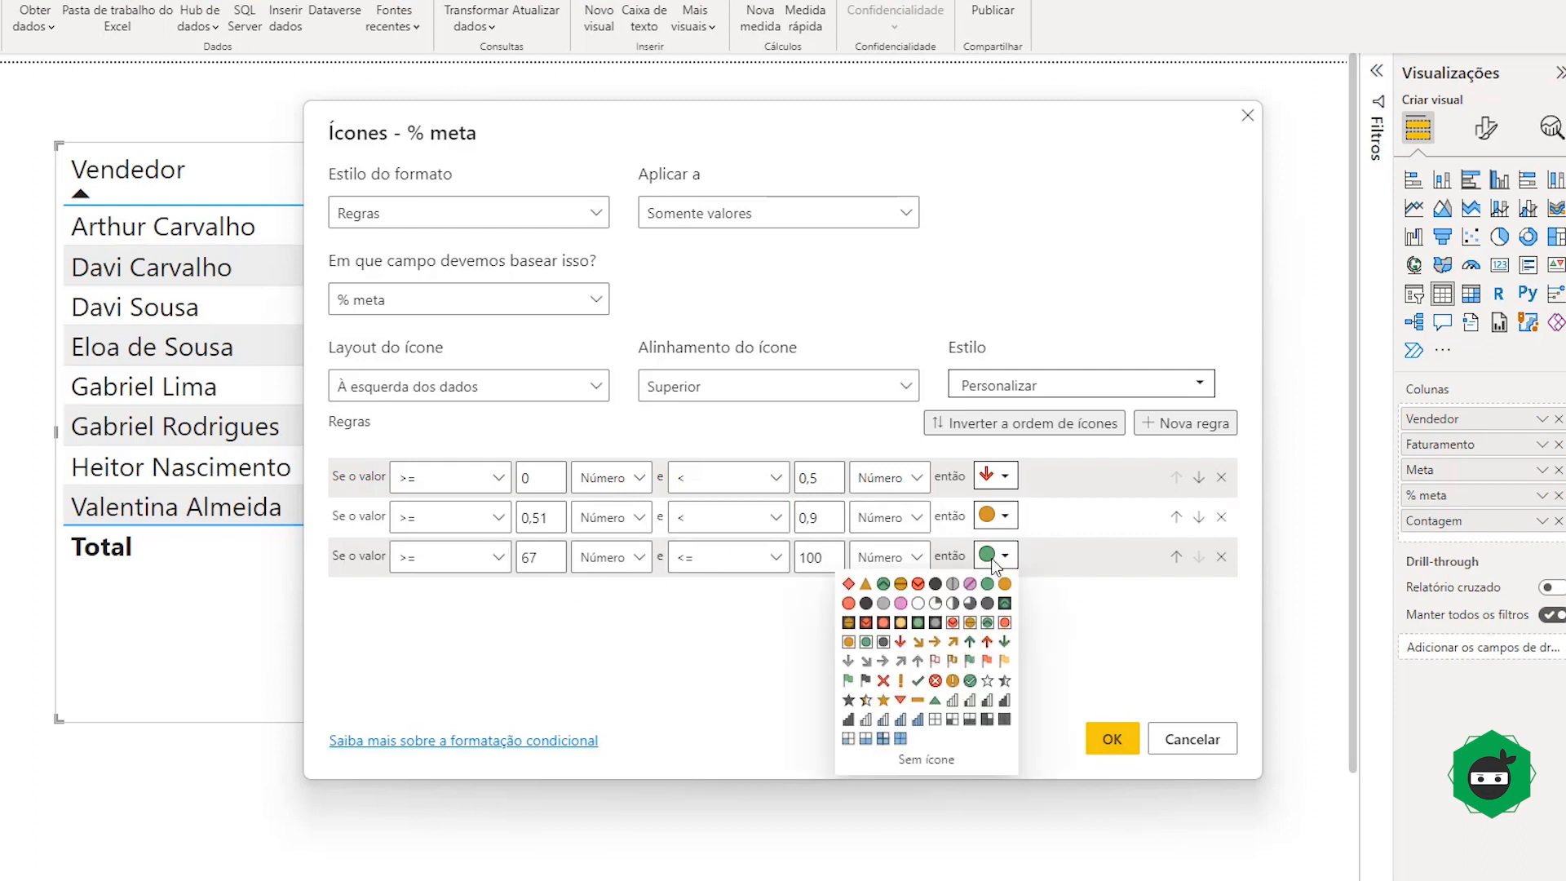
pyautogui.click(972, 647)
pyautogui.doubleClick(552, 561)
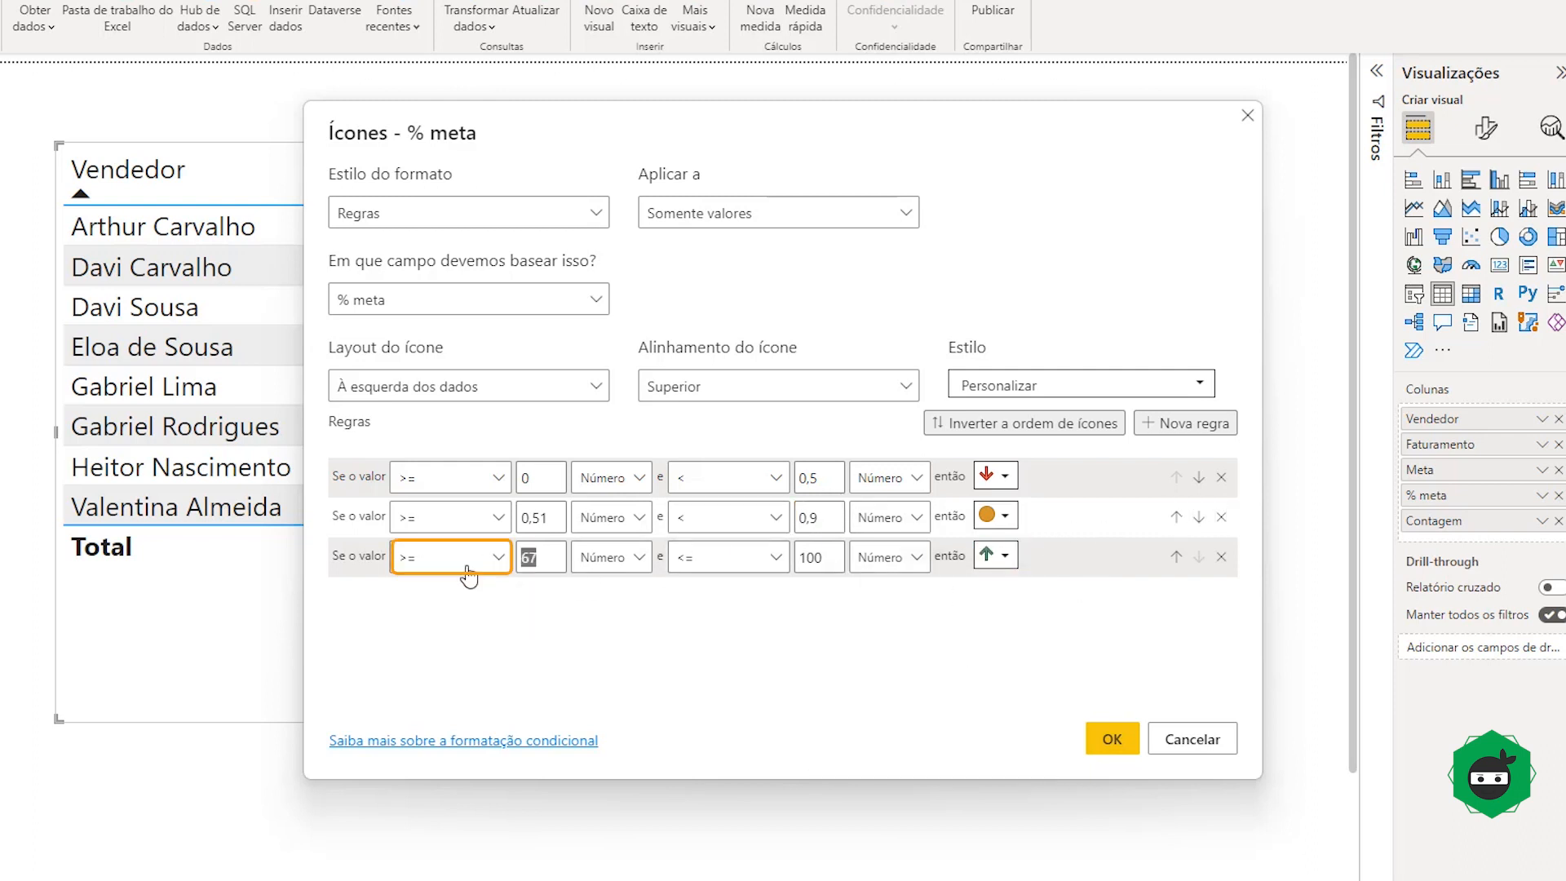
pyautogui.write('0,91')
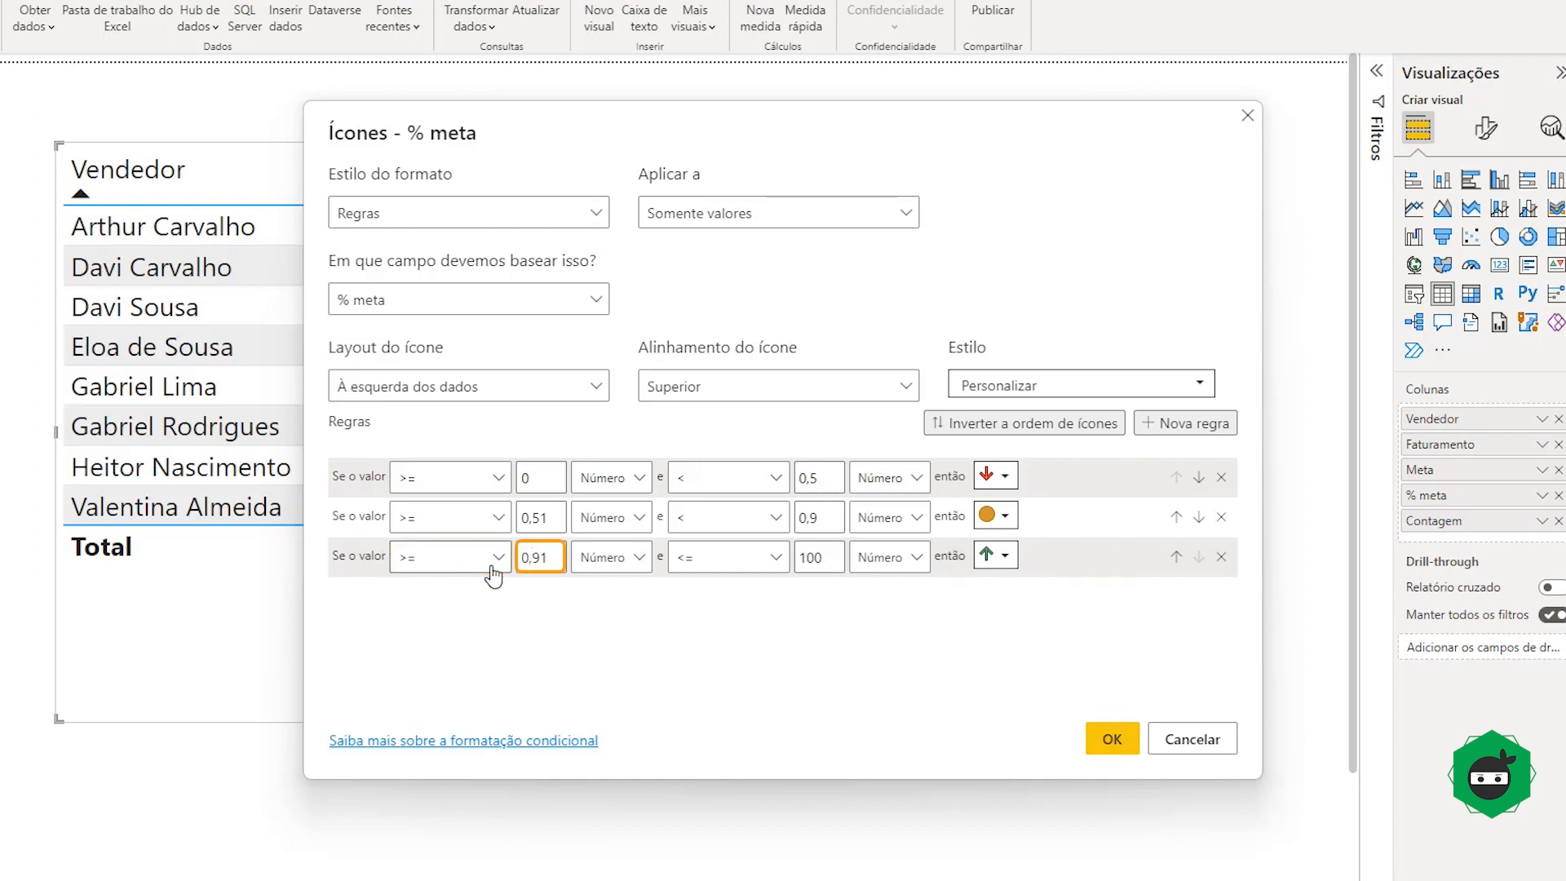
pyautogui.press('Tab')
pyautogui.press('Tab')
pyautogui.press('Tab')
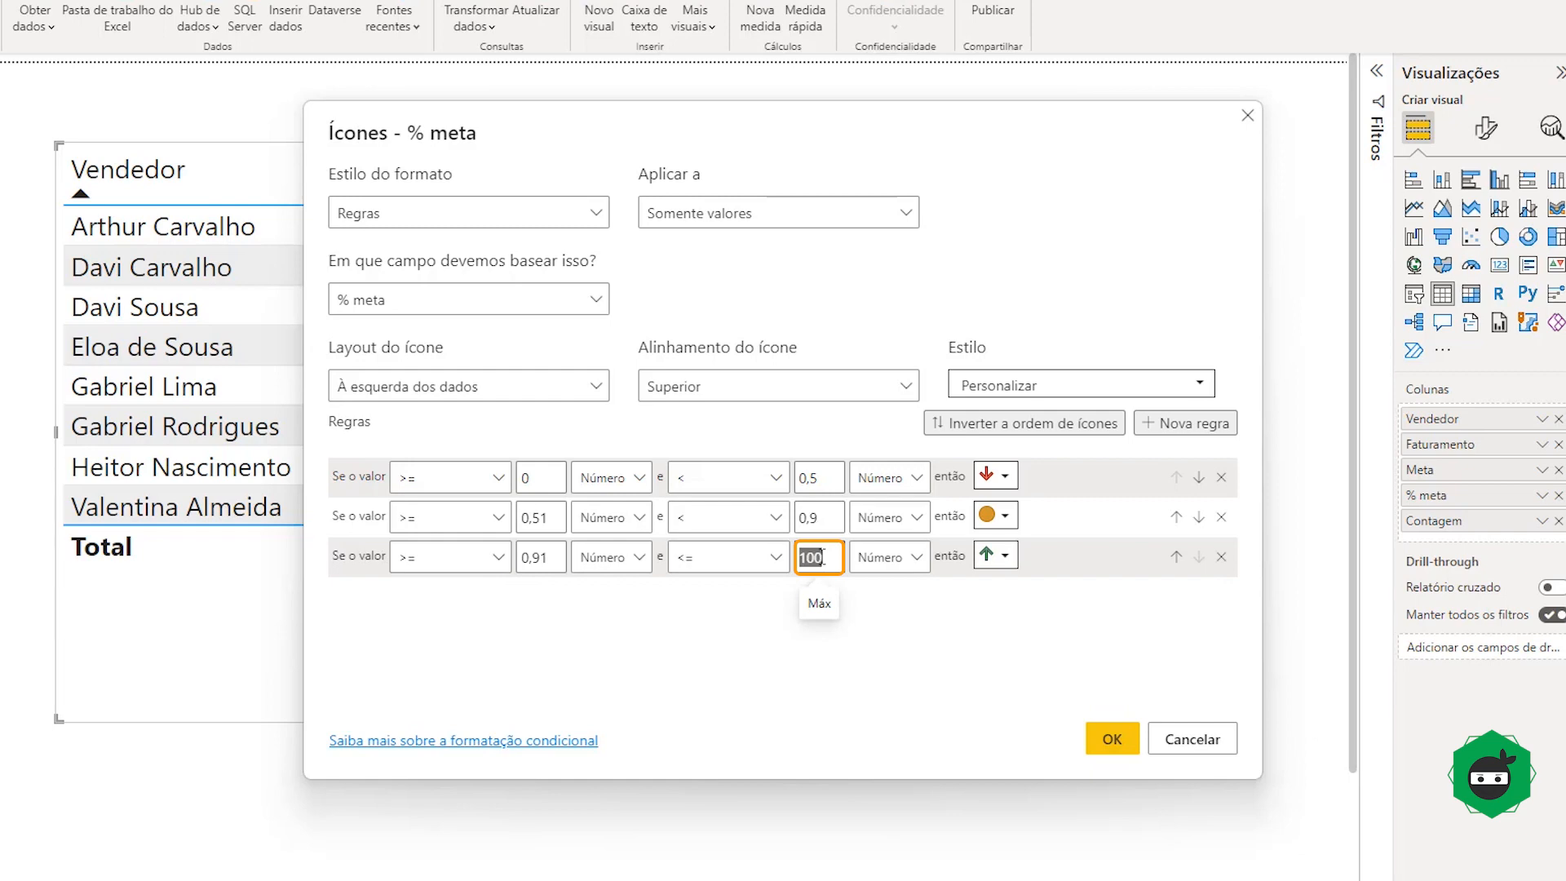
pyautogui.moveTo(781, 117); pyautogui.dragTo(913, 395)
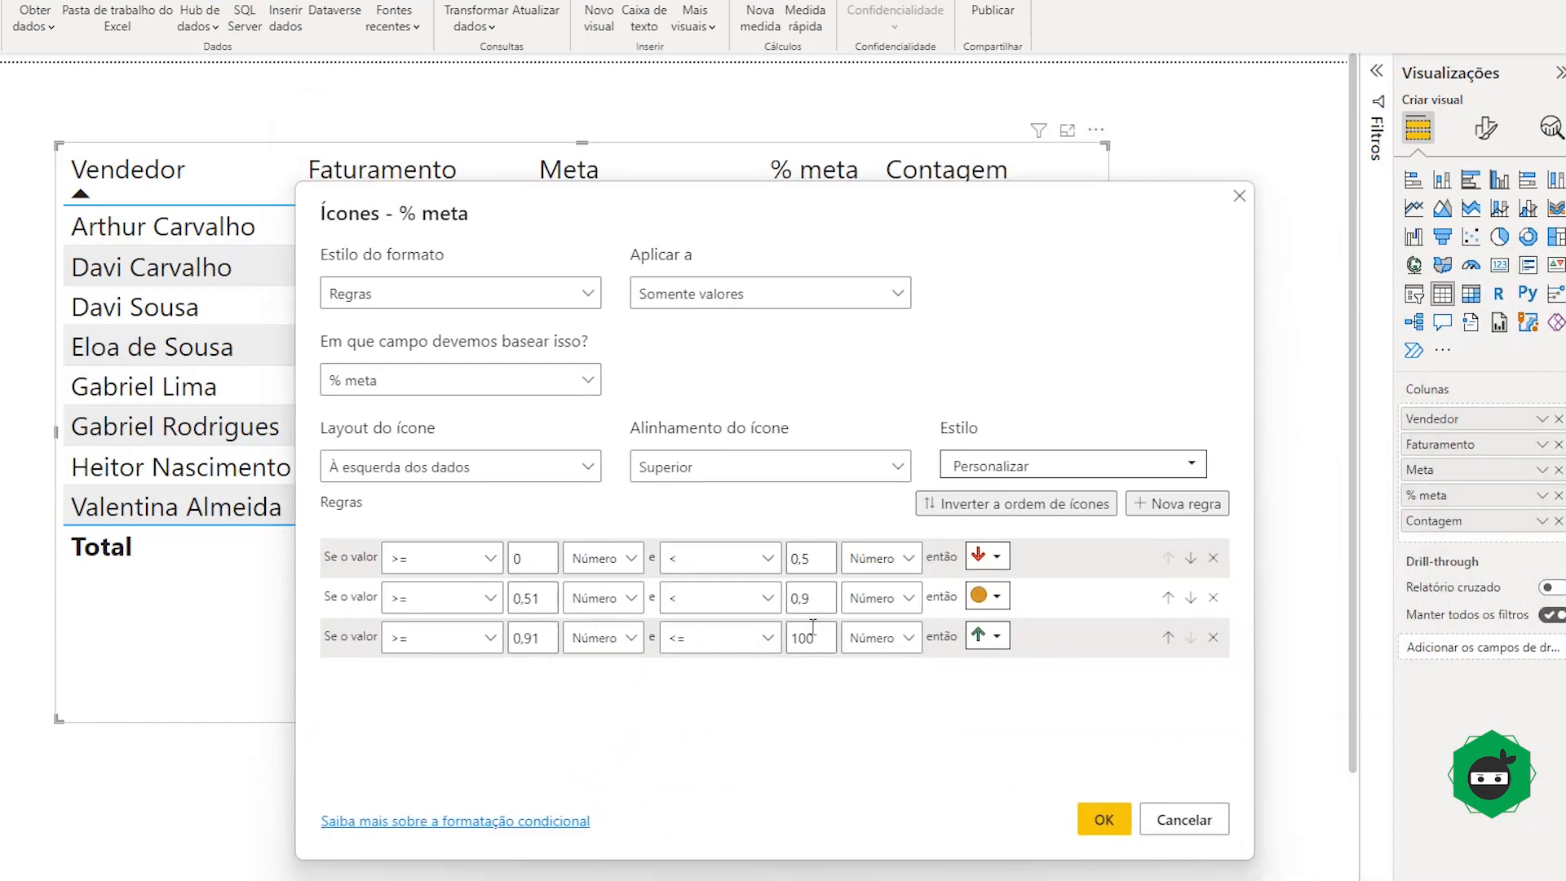
pyautogui.doubleClick(813, 632)
pyautogui.moveTo(776, 210); pyautogui.dragTo(324, 84)
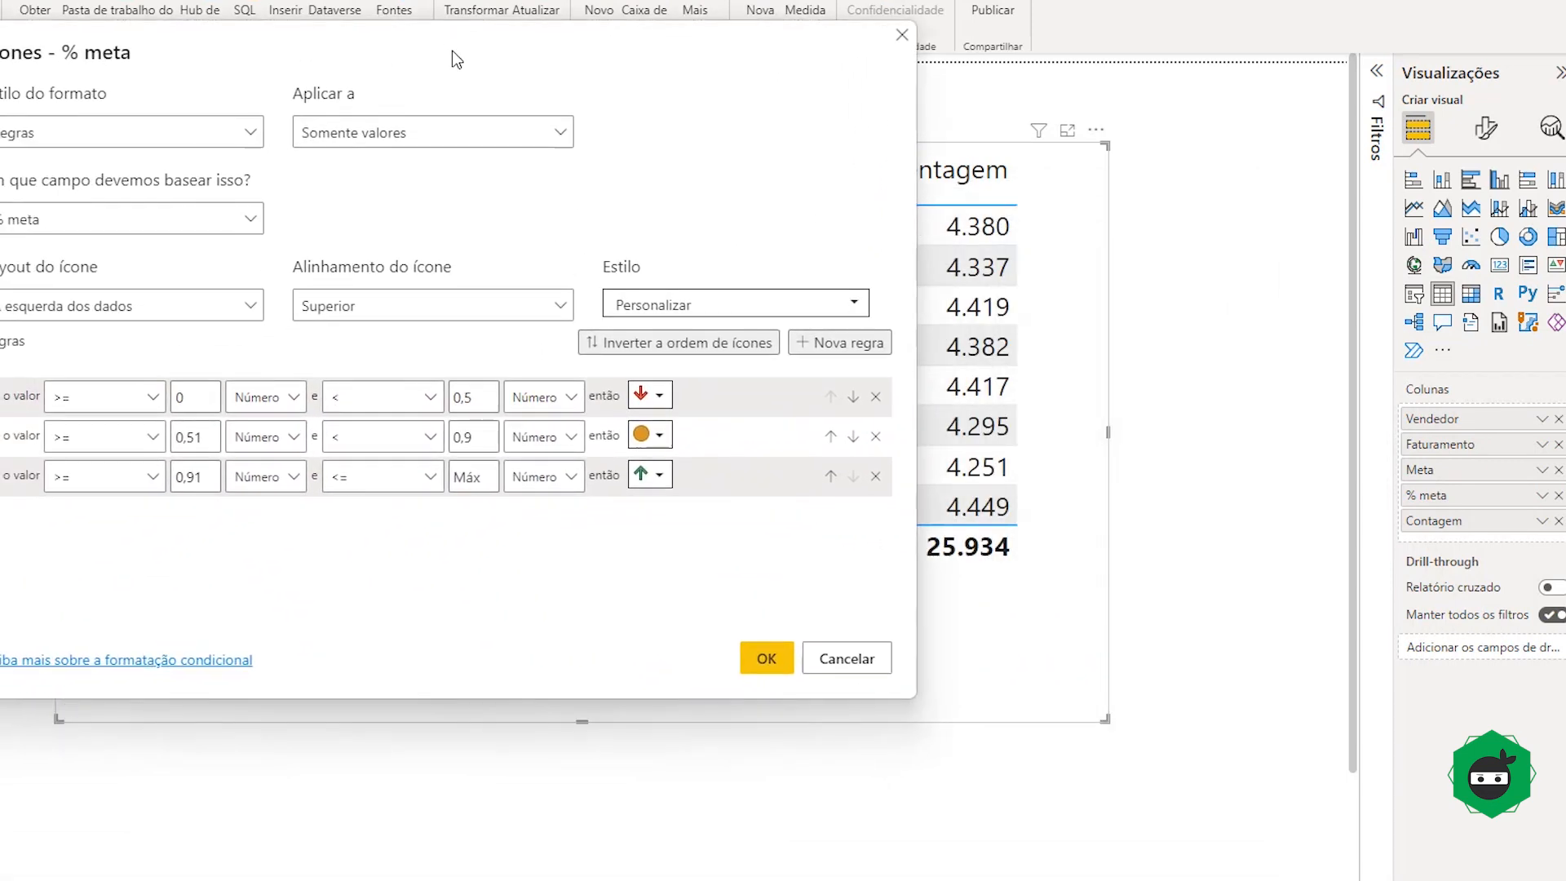
pyautogui.click(627, 700)
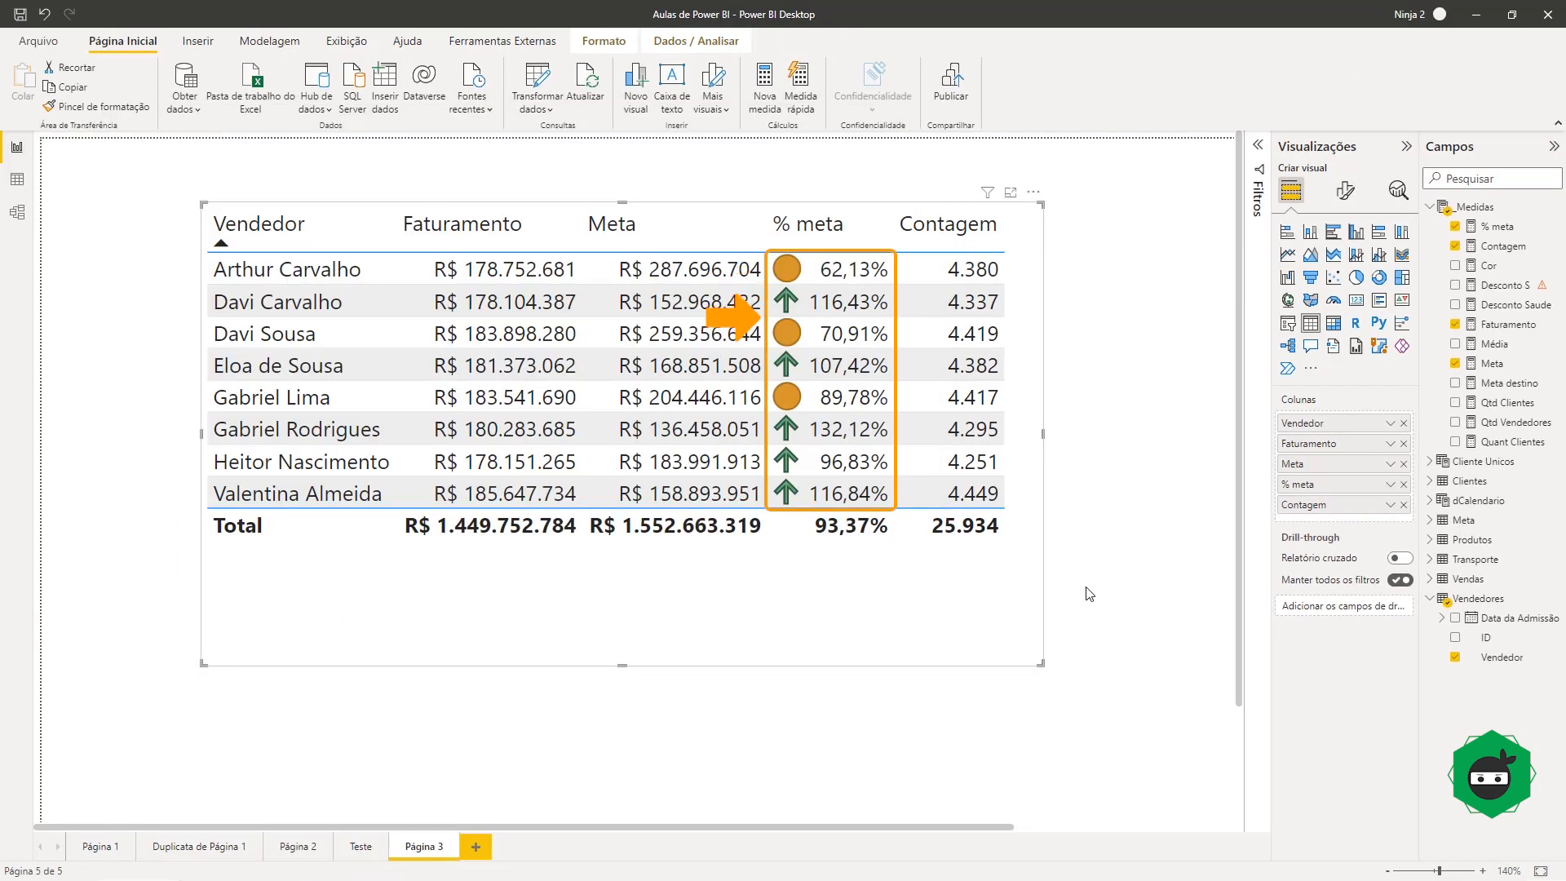
# - Convert the seller table visual to a matrix
pyautogui.click(1093, 595)
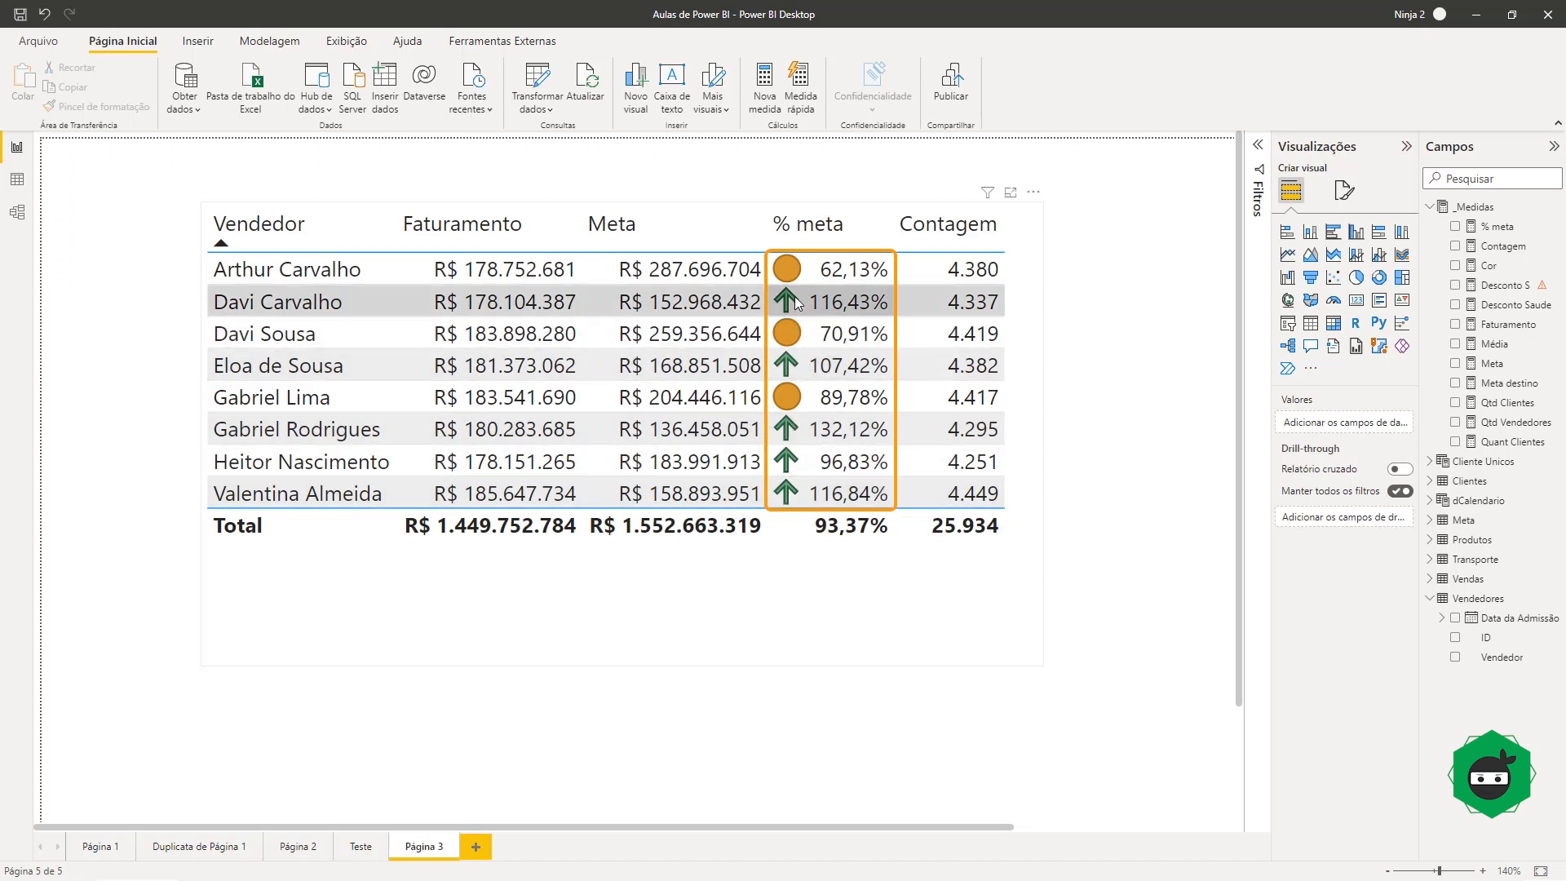
pyautogui.click(725, 621)
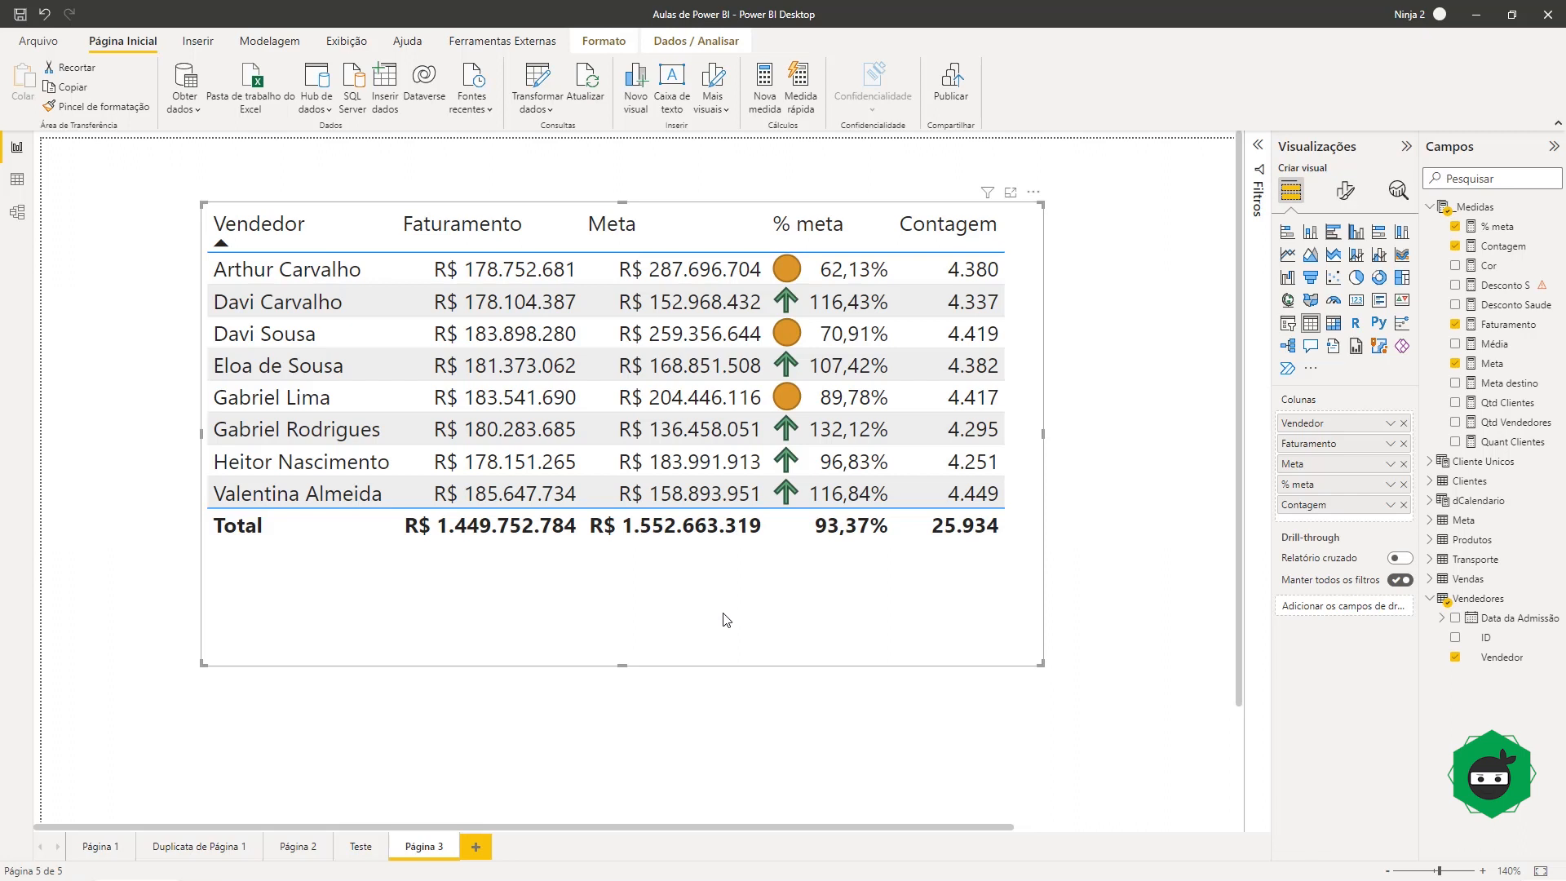
pyautogui.click(1334, 324)
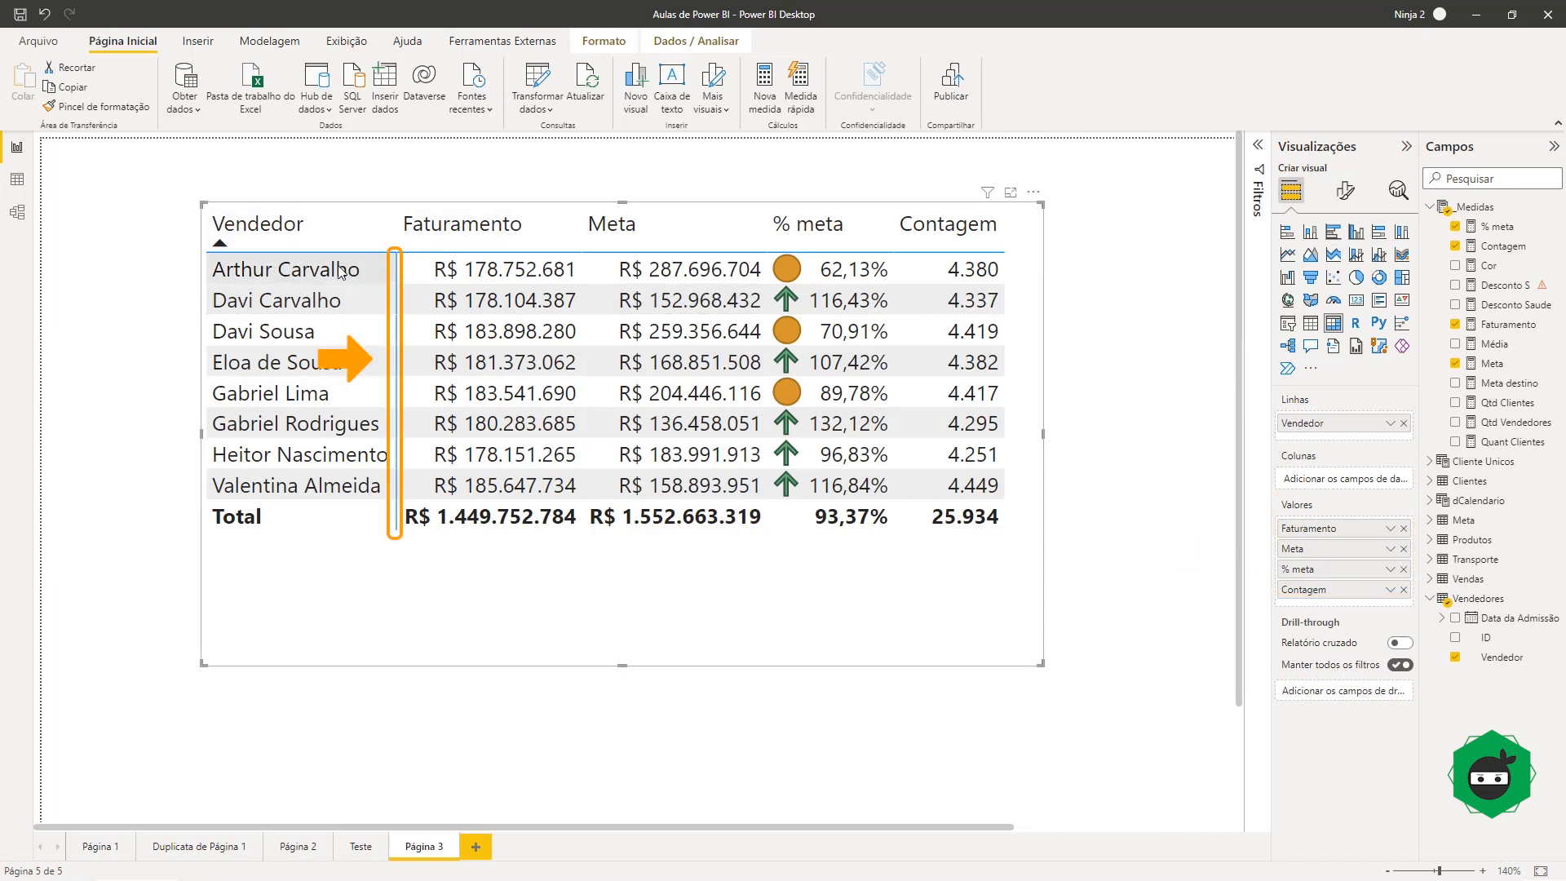
# - Collapse the _Medidas and Vendedores tables in the field list
pyautogui.click(1432, 208)
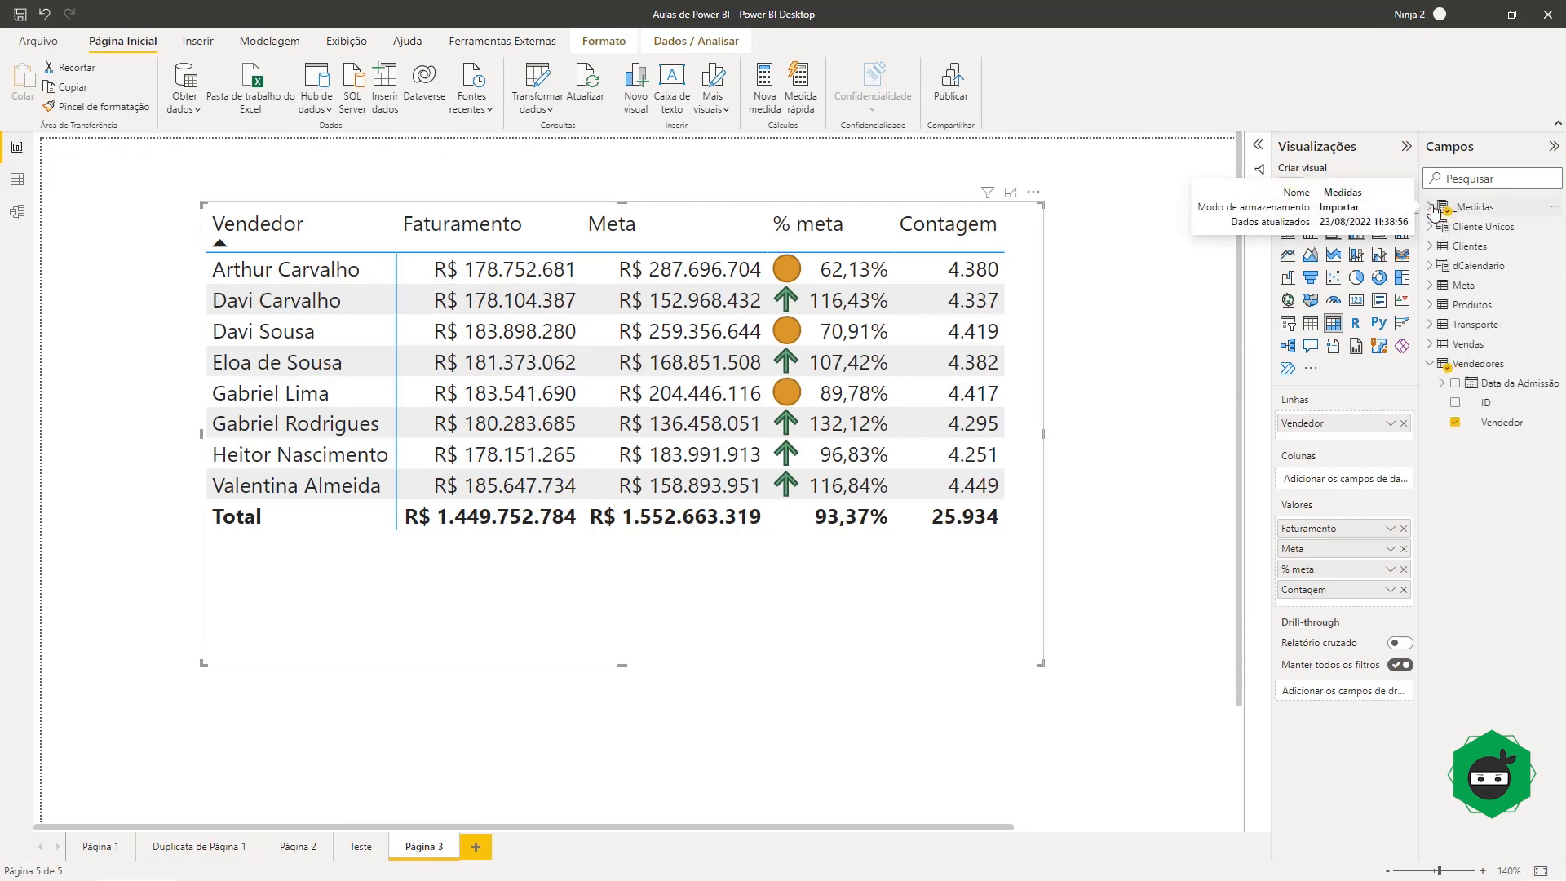
pyautogui.click(1432, 208)
pyautogui.click(1426, 209)
pyautogui.click(1431, 365)
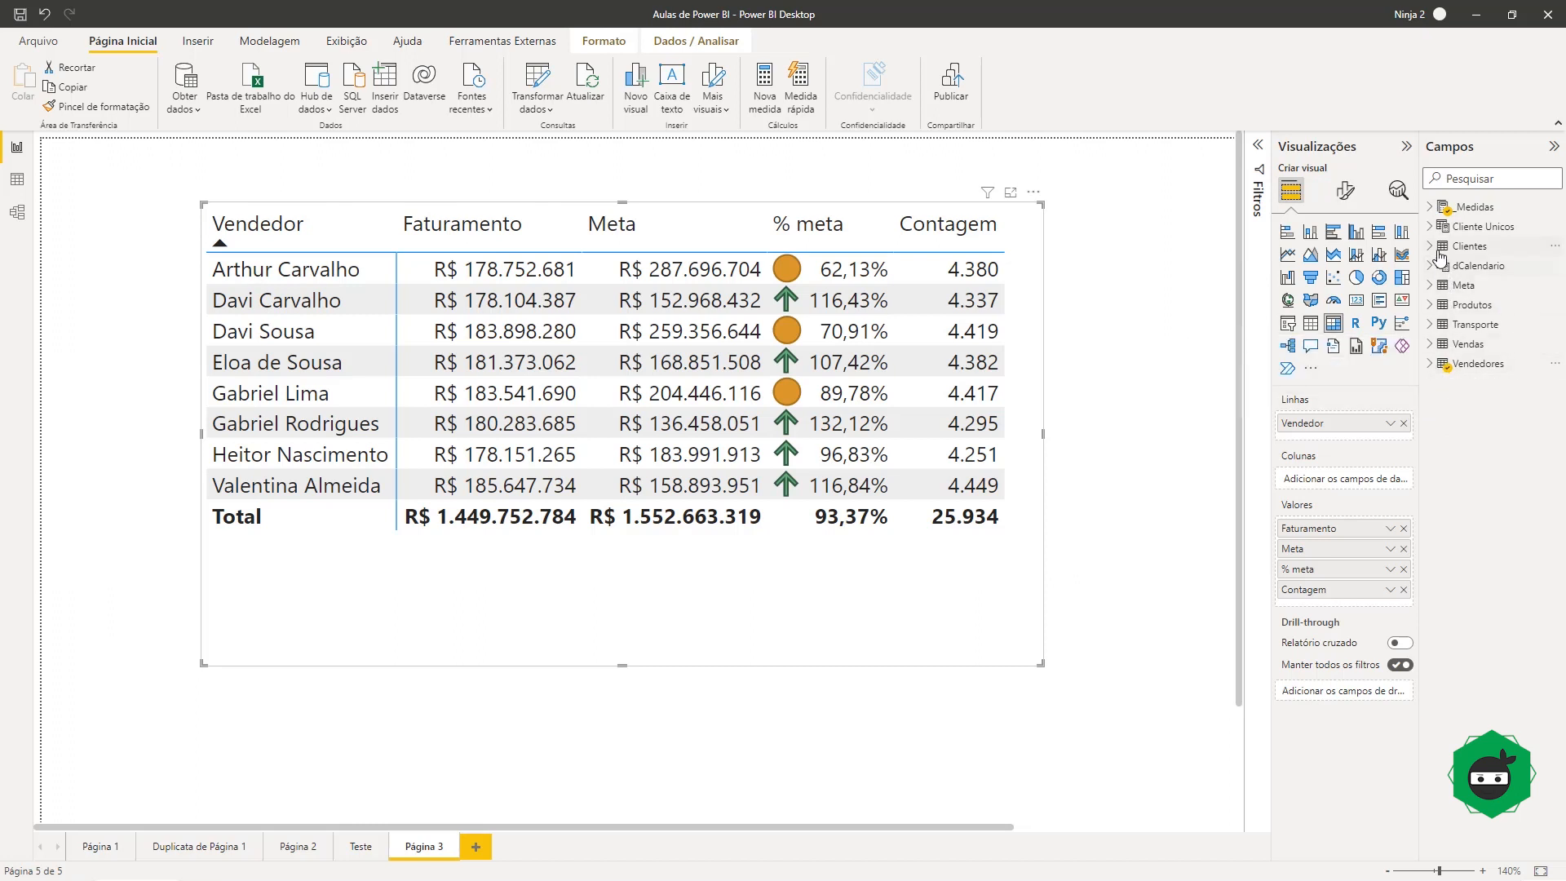
# - Add Categoria from the Produtos table to the matrix rows below Vendedor and expand the first seller's categories
pyautogui.click(1431, 306)
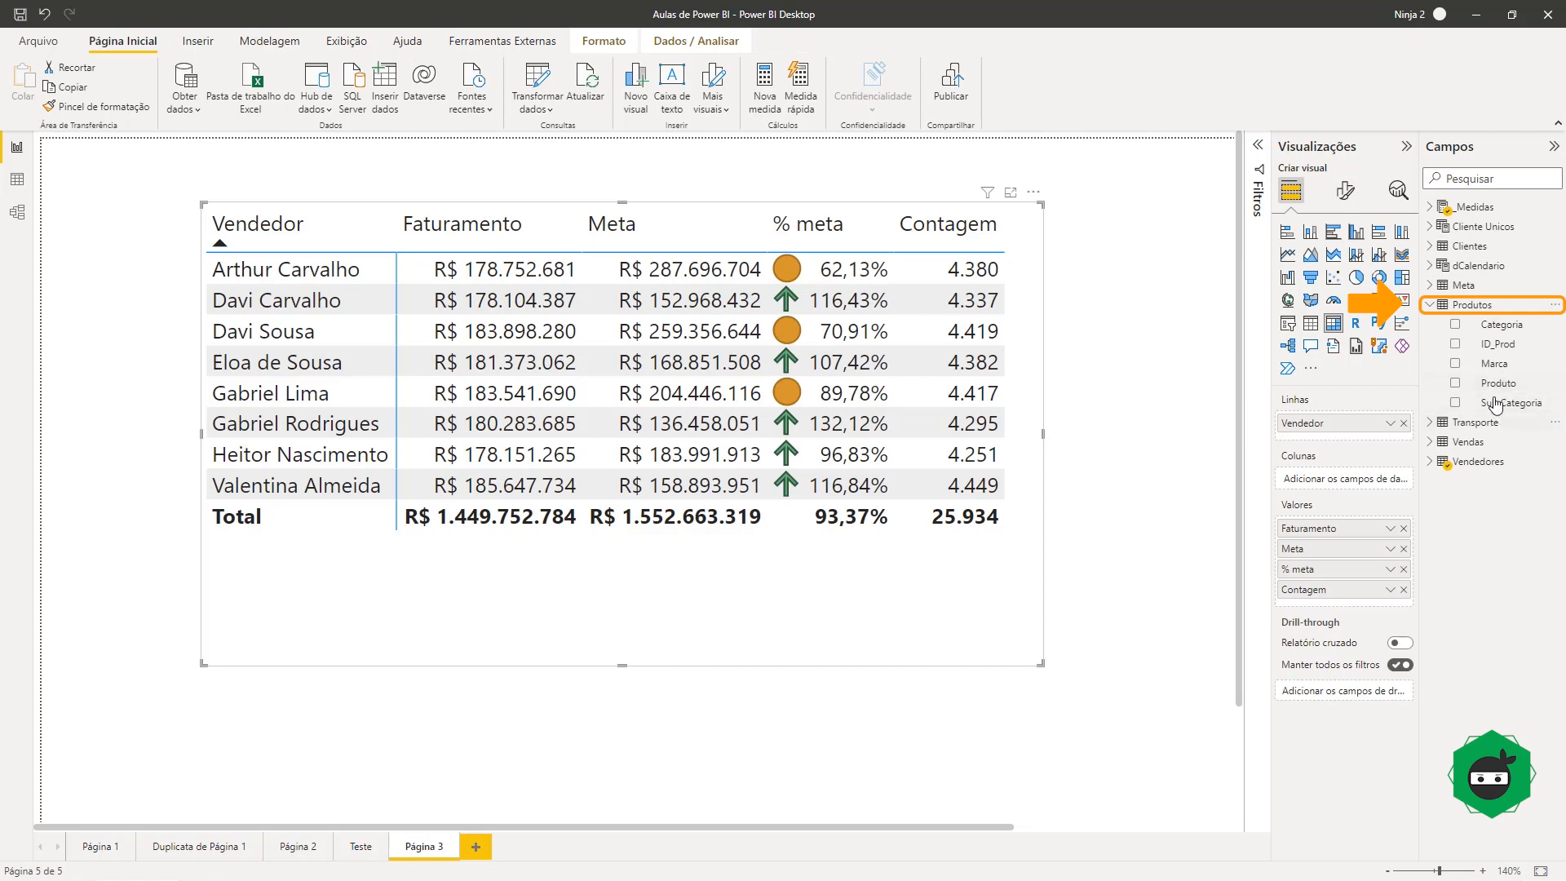
pyautogui.moveTo(1499, 331); pyautogui.dragTo(1356, 439)
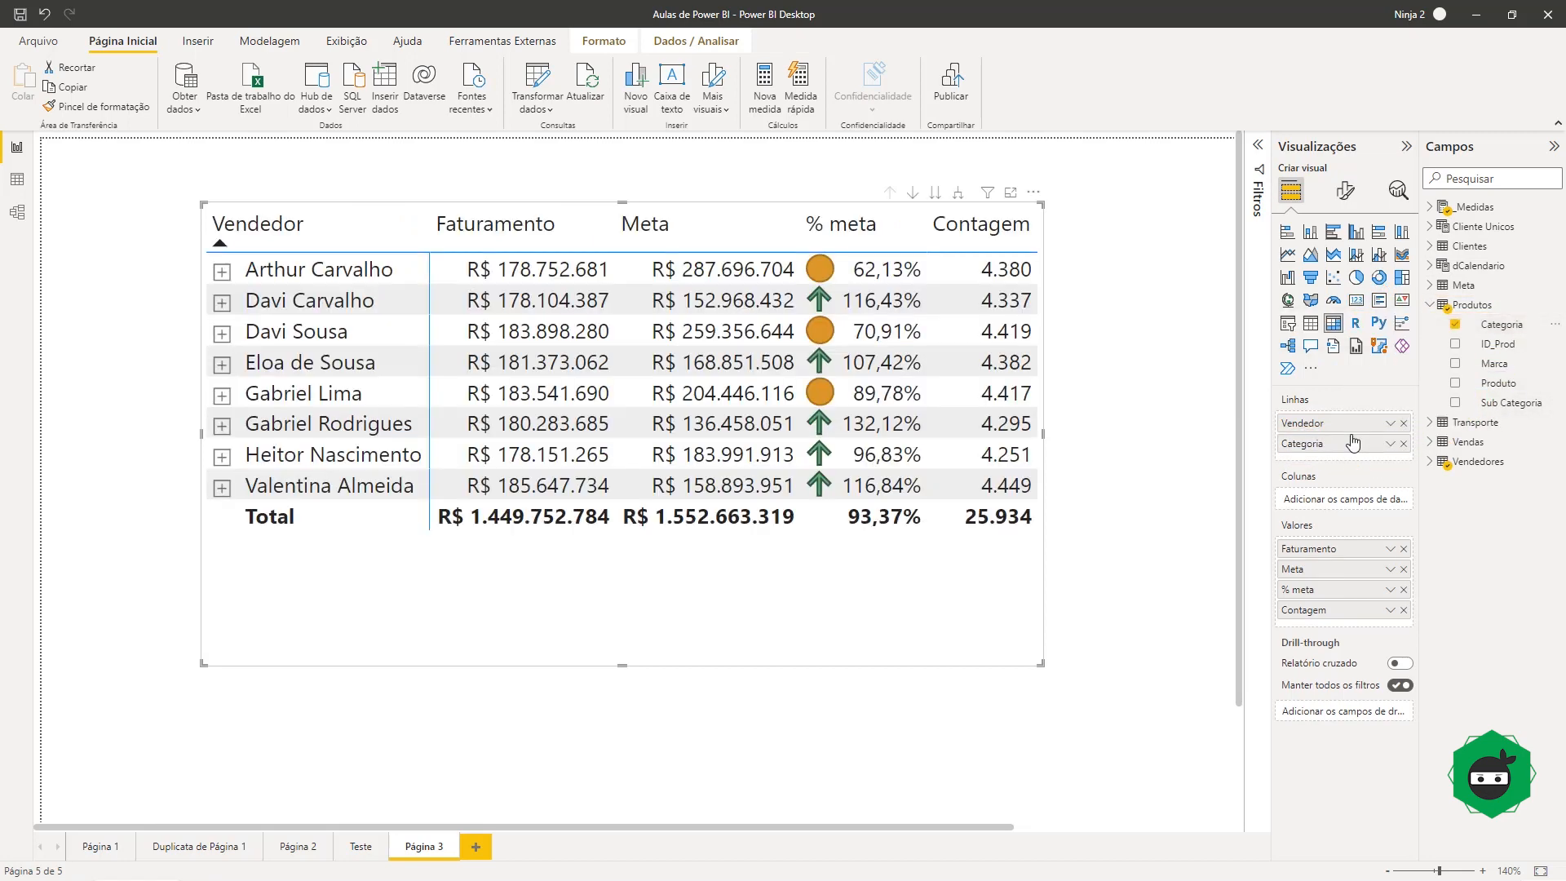
pyautogui.click(222, 272)
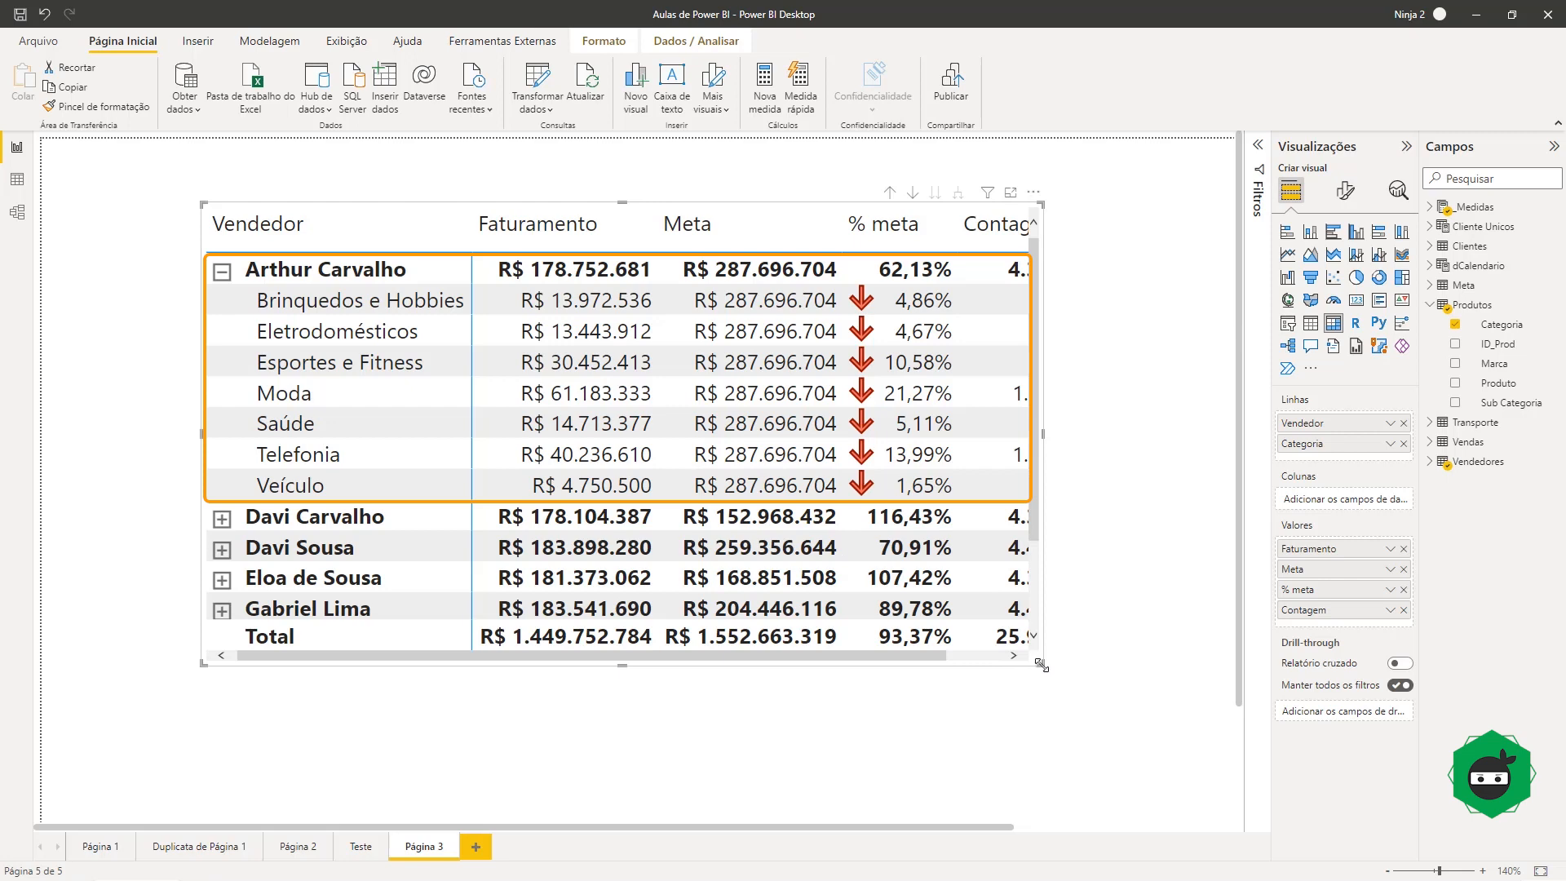
# - Enlarge the matrix so that all its columns and the expanded rows through Total fit without scrolling
pyautogui.moveTo(1040, 665); pyautogui.dragTo(1073, 768)
pyautogui.moveTo(979, 826); pyautogui.dragTo(938, 835)
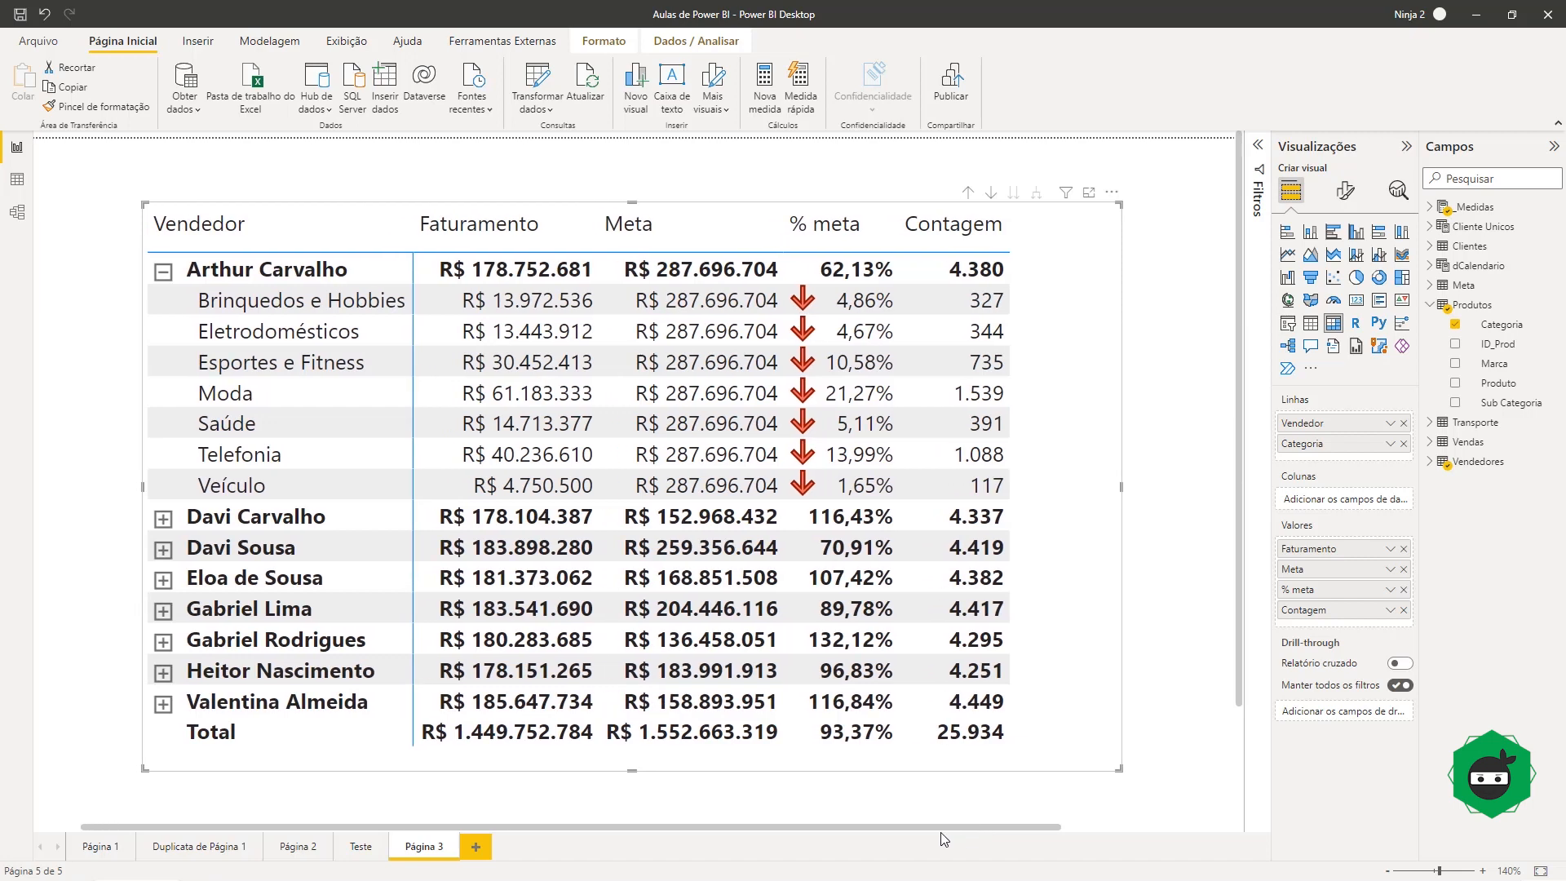
pyautogui.moveTo(140, 210); pyautogui.dragTo(105, 192)
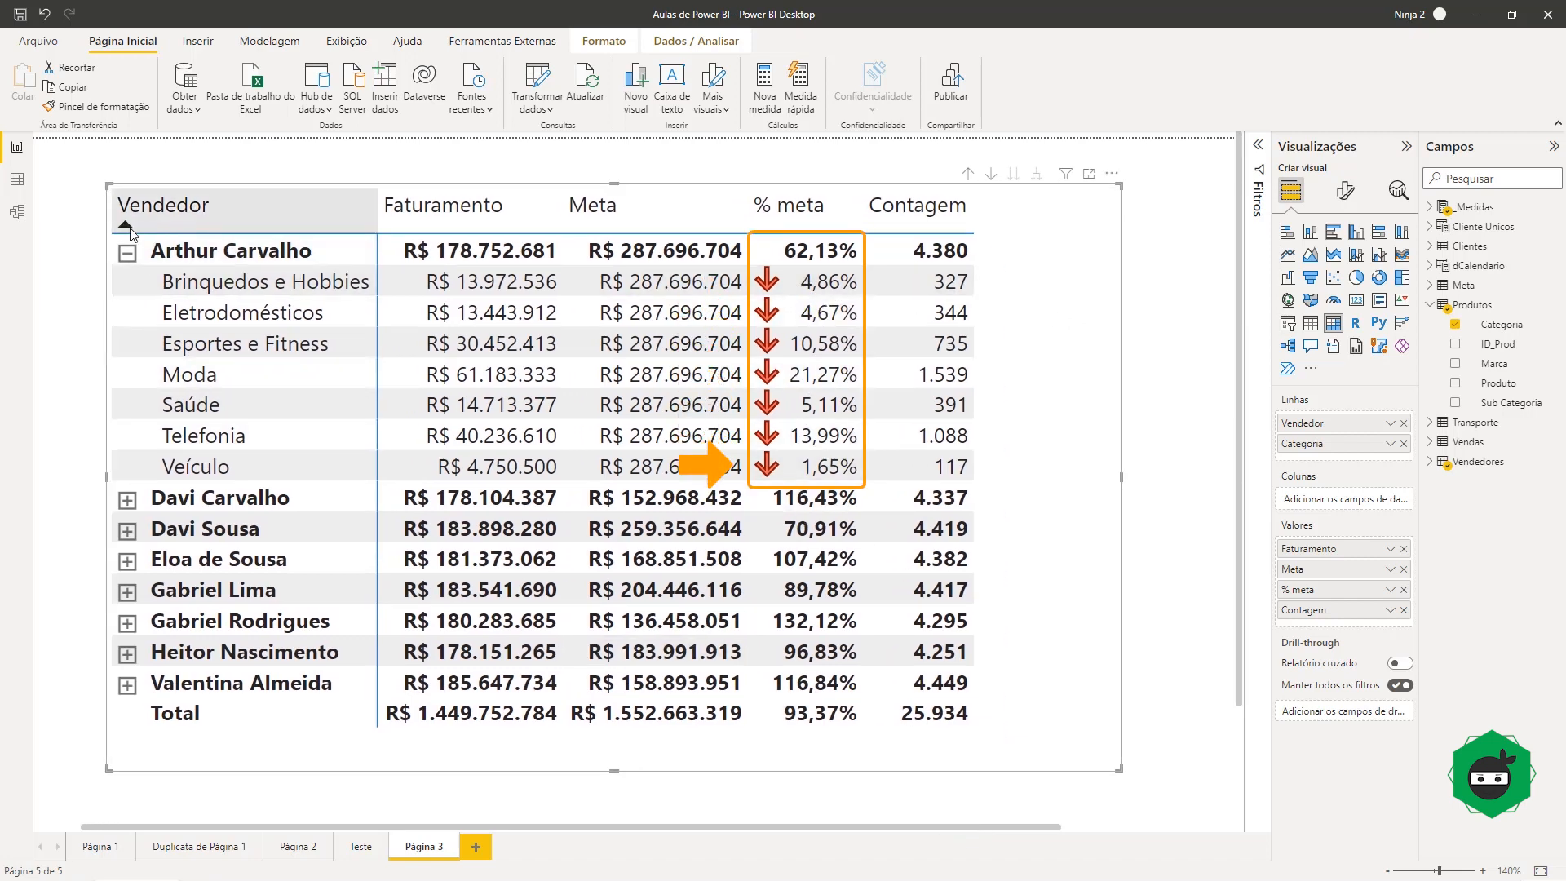
# - Collapse the first seller's categories, and demonstrate drill-down by expanding and collapsing the second seller's row twice
pyautogui.click(127, 254)
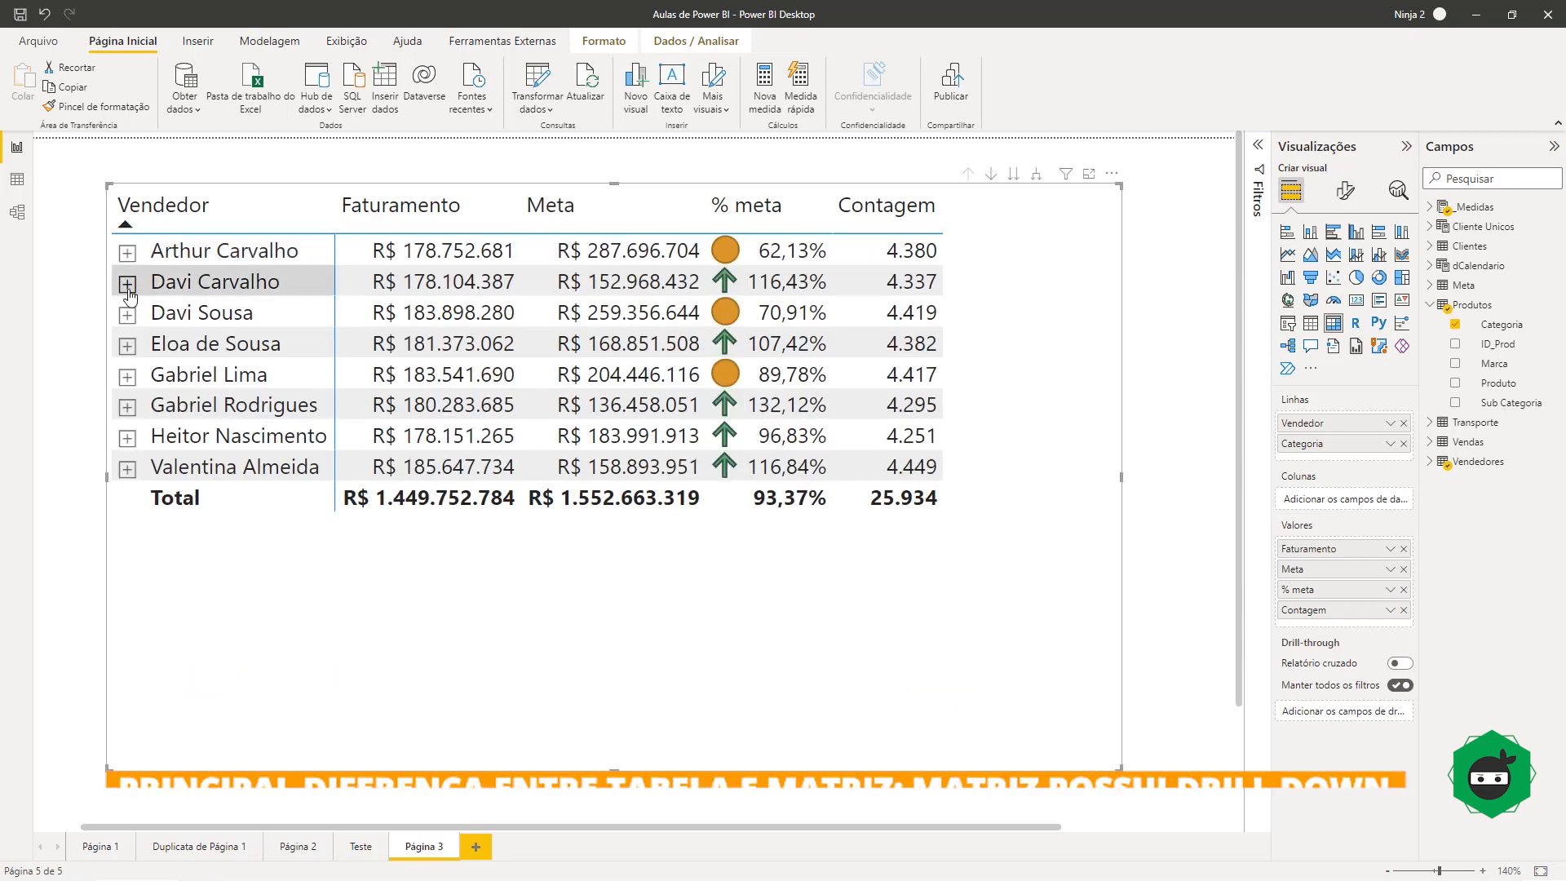
pyautogui.click(128, 284)
pyautogui.click(128, 287)
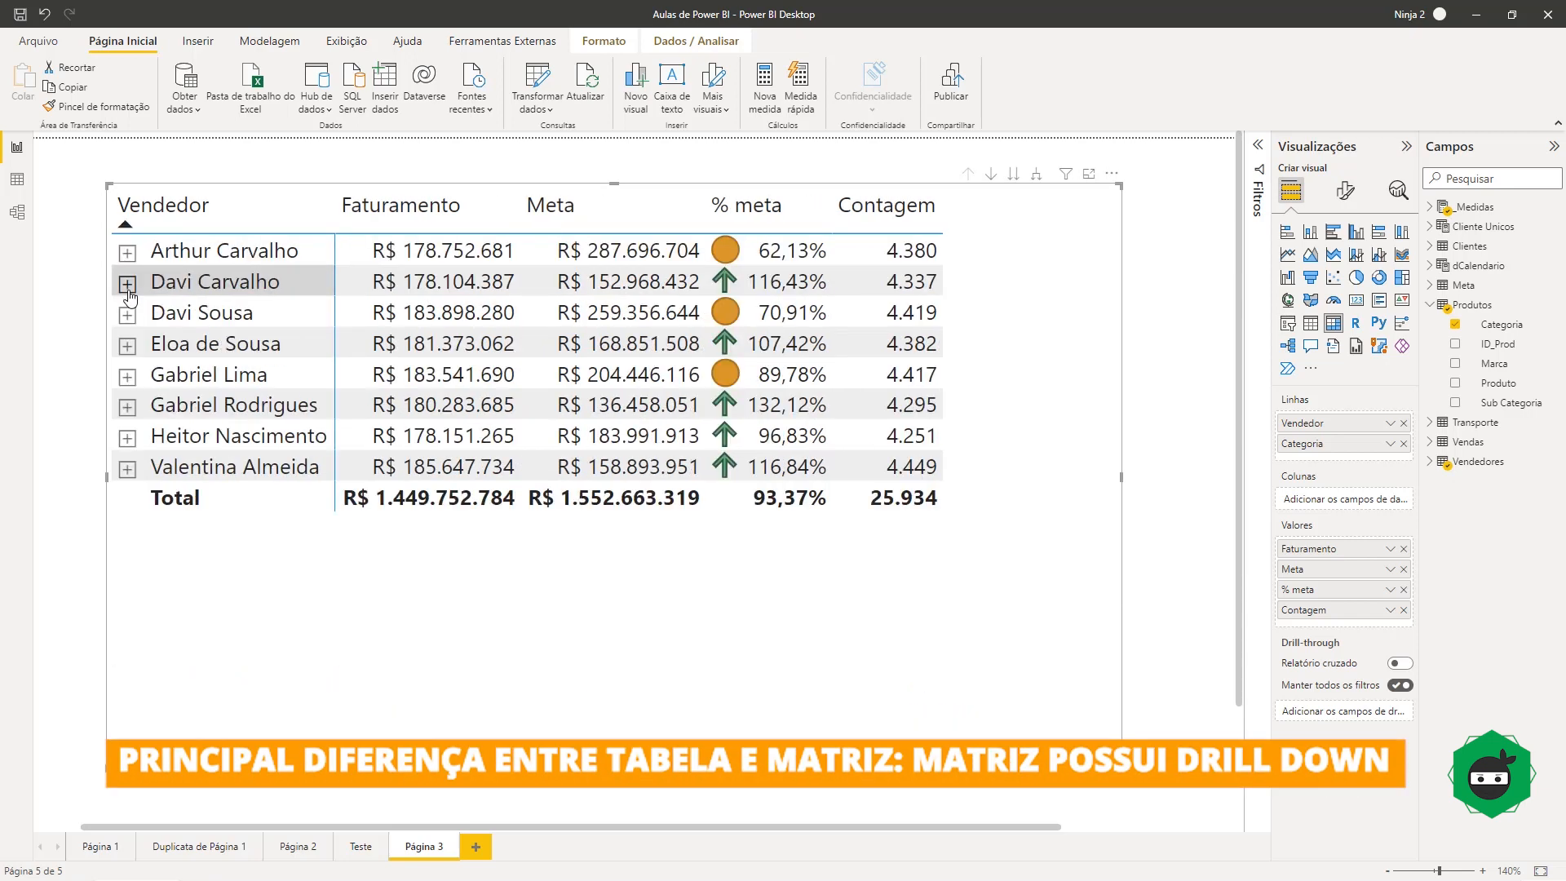
pyautogui.click(128, 284)
pyautogui.click(128, 285)
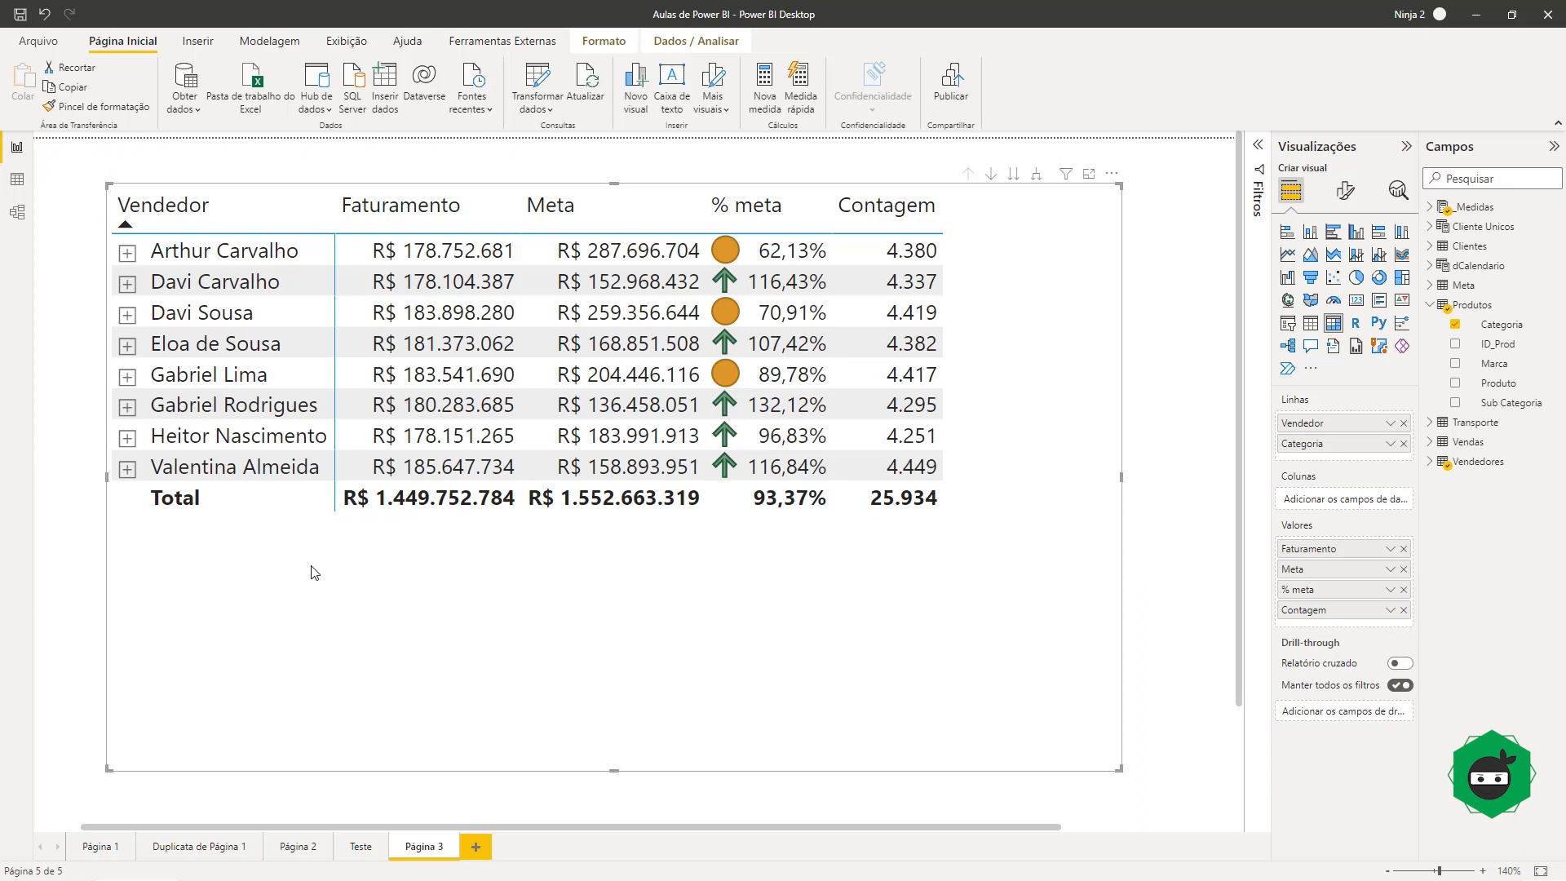
pyautogui.click(72, 293)
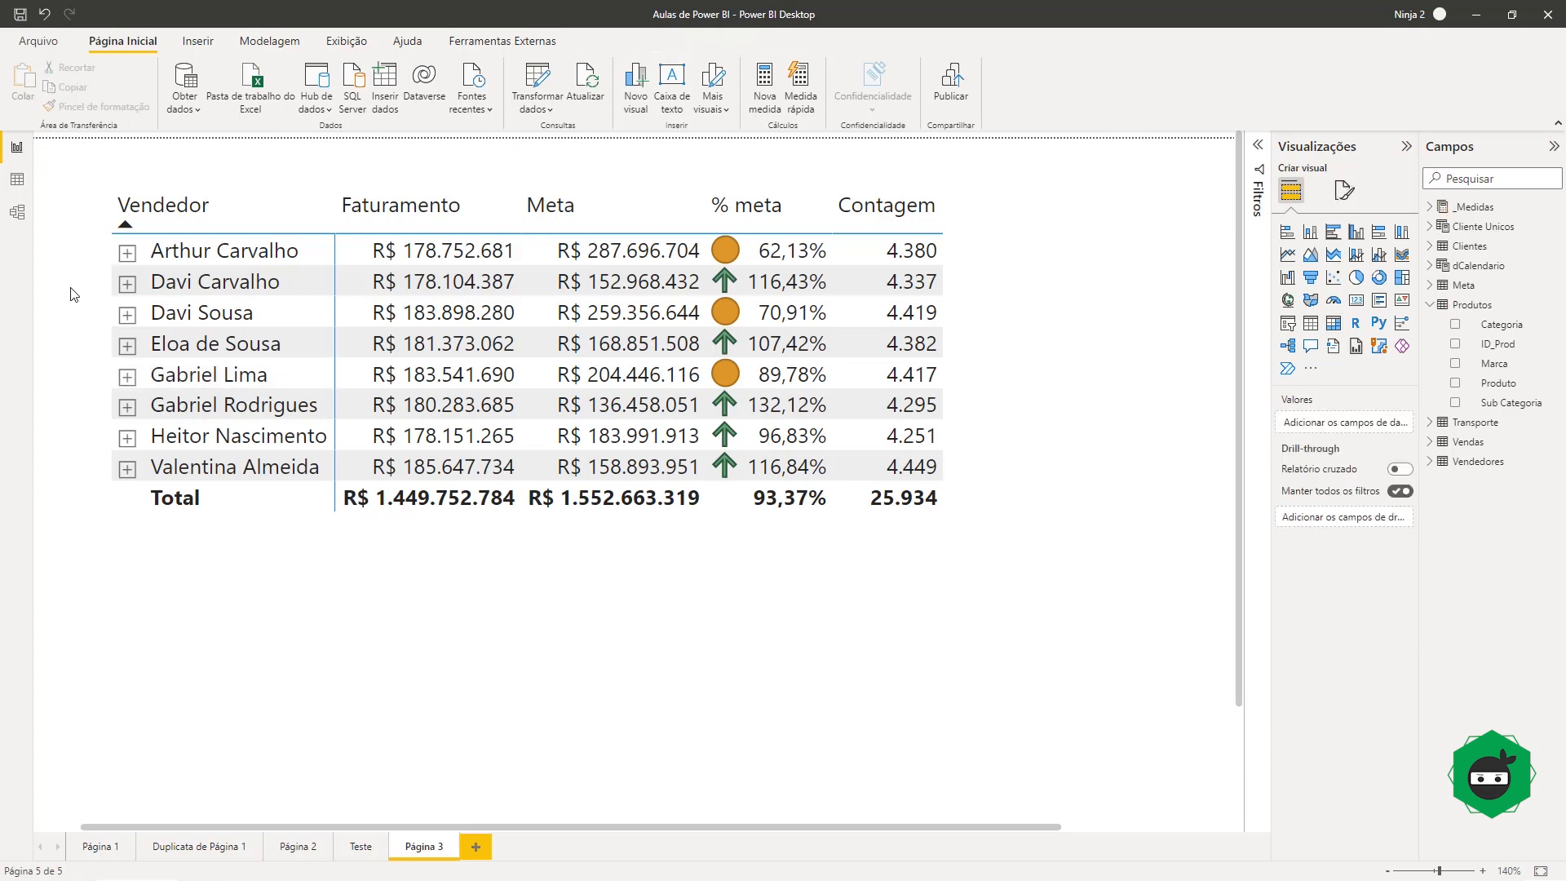